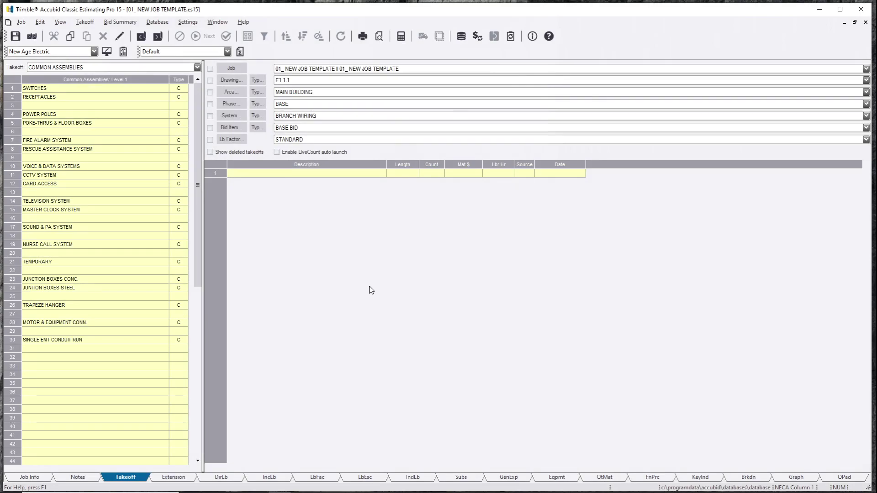
# - Check in the takeoff options that the job measurement device is LiveCount Desktop and its drill up and auto link options are enabled
pyautogui.click(188, 22)
pyautogui.click(243, 107)
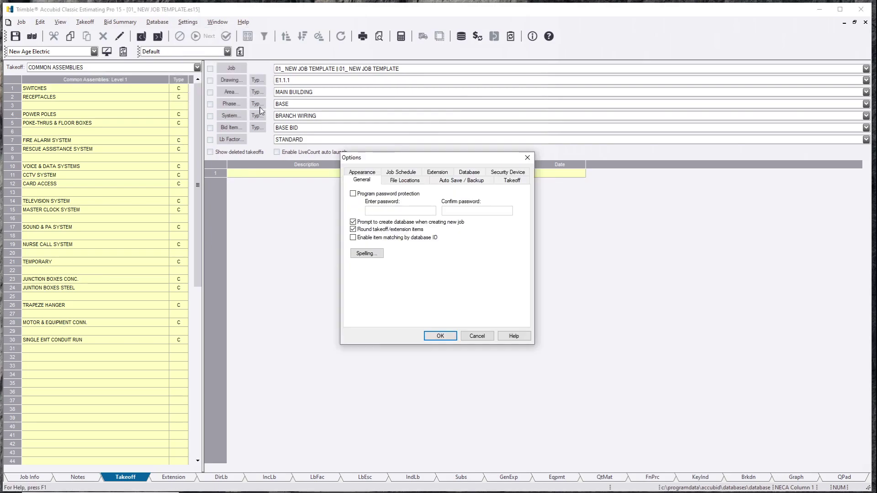
pyautogui.moveTo(476, 155); pyautogui.dragTo(388, 152)
pyautogui.click(418, 172)
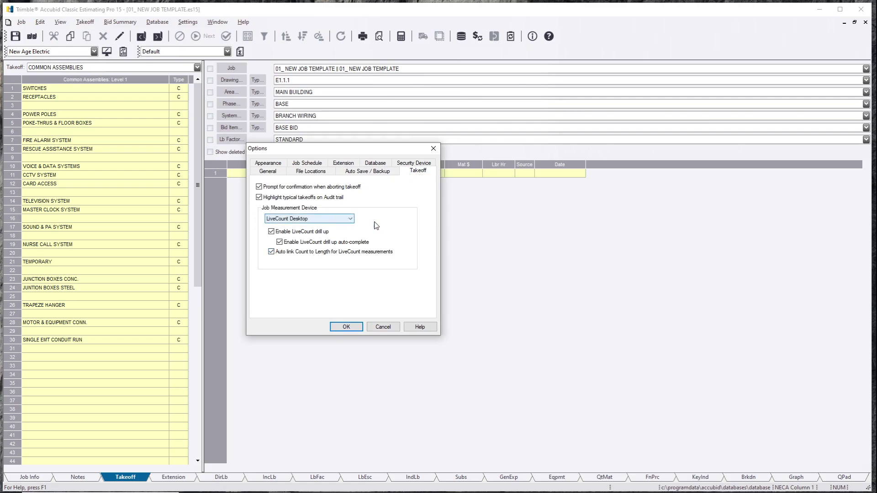
pyautogui.click(336, 219)
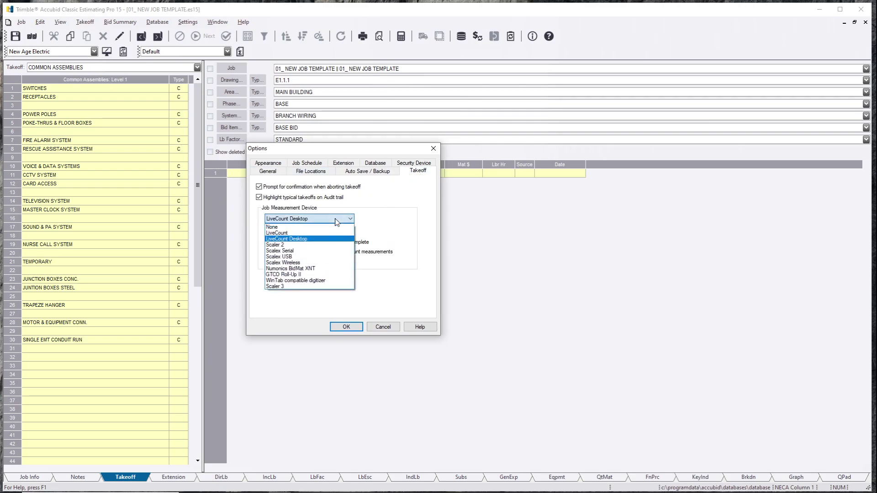
pyautogui.click(350, 219)
pyautogui.click(350, 219)
pyautogui.click(404, 239)
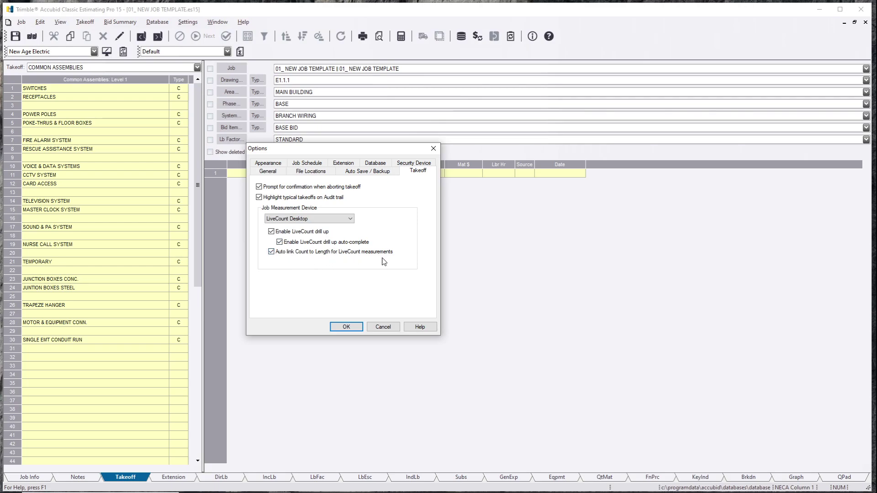
pyautogui.click(346, 326)
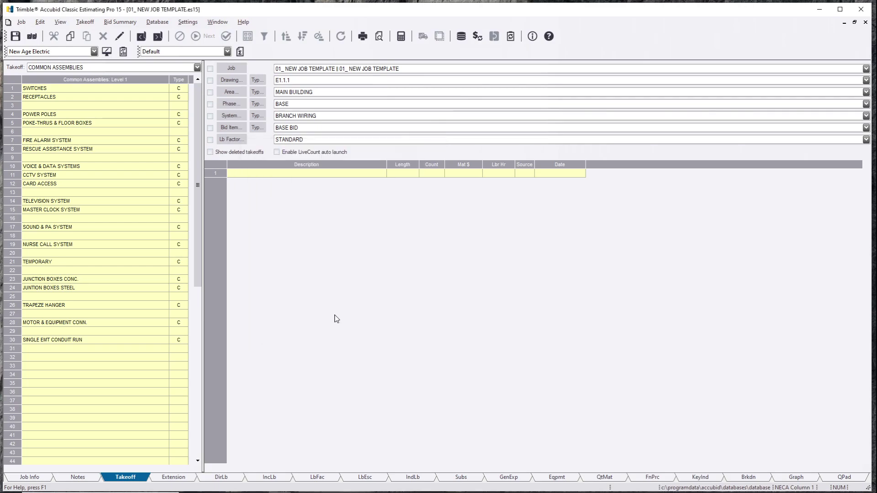
# - Enable LiveCount auto launch for the job's takeoff
pyautogui.click(278, 152)
pyautogui.click(382, 236)
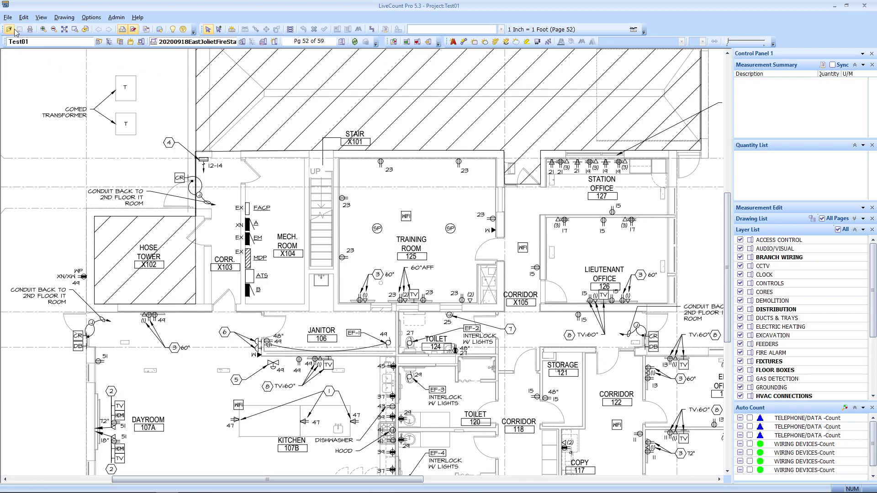
# - Switch to LiveCount Pro and examine the electrical floor plan around Toilet 124 and Training Room 125 at several zoom levels
pyautogui.click(85, 30)
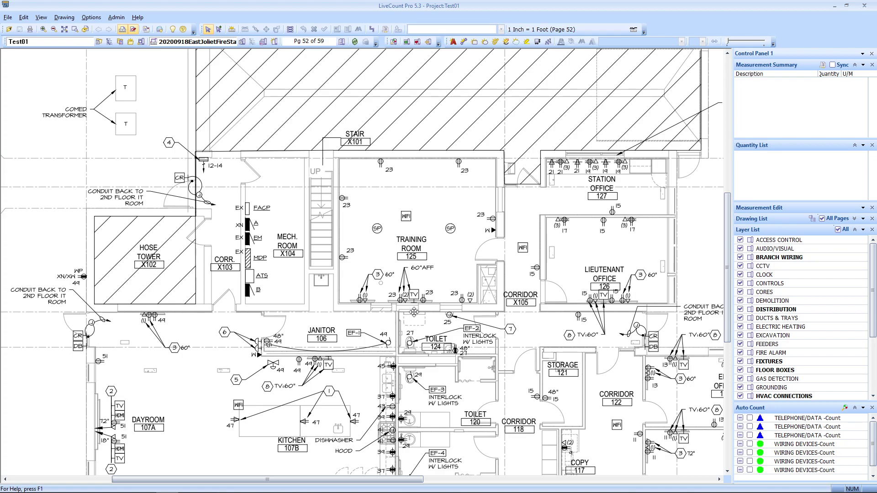
pyautogui.moveTo(414, 312)
pyautogui.mouseDown()
pyautogui.moveTo(396, 292)
pyautogui.moveTo(314, 304)
pyautogui.moveTo(297, 234)
pyautogui.moveTo(278, 256)
pyautogui.moveTo(397, 291)
pyautogui.moveTo(430, 325)
pyautogui.moveTo(398, 334)
pyautogui.moveTo(389, 307)
pyautogui.moveTo(374, 321)
pyautogui.moveTo(334, 278)
pyautogui.moveTo(328, 237)
pyautogui.moveTo(394, 284)
pyautogui.moveTo(380, 268)
pyautogui.mouseUp()
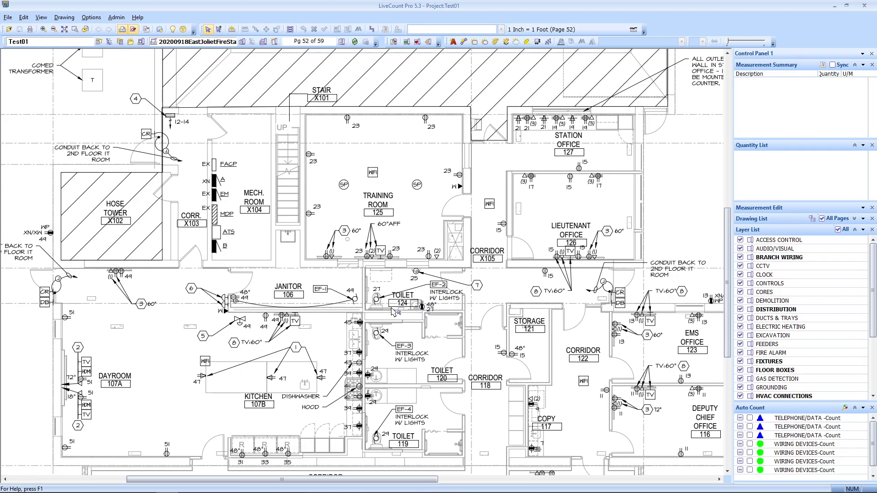
pyautogui.scroll(3, 393, 312)
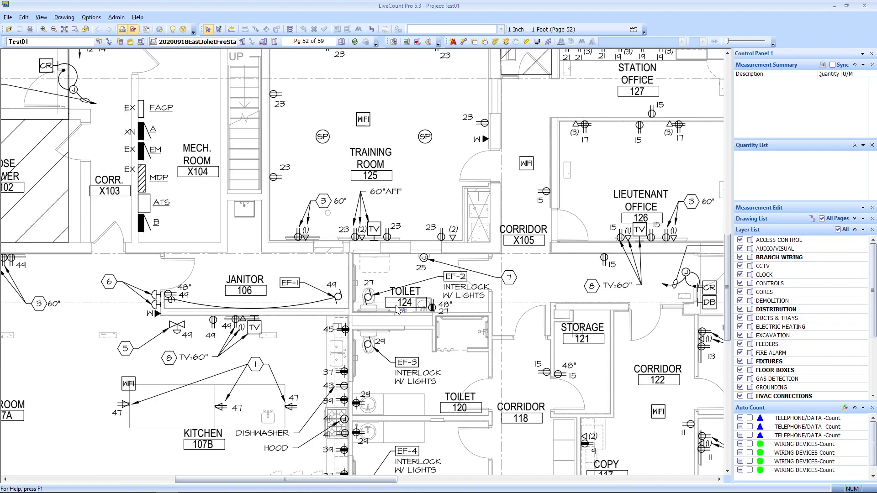
pyautogui.scroll(1, 396, 310)
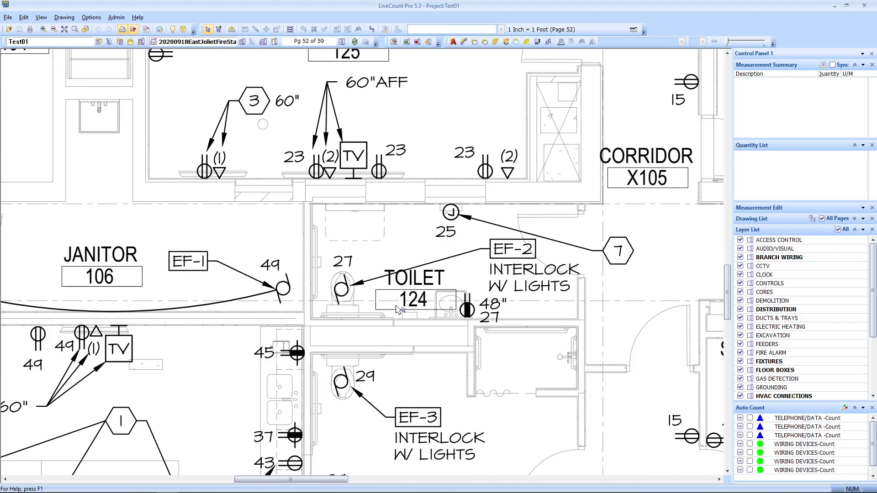
pyautogui.scroll(1, 450, 305)
pyautogui.scroll(-3, 451, 305)
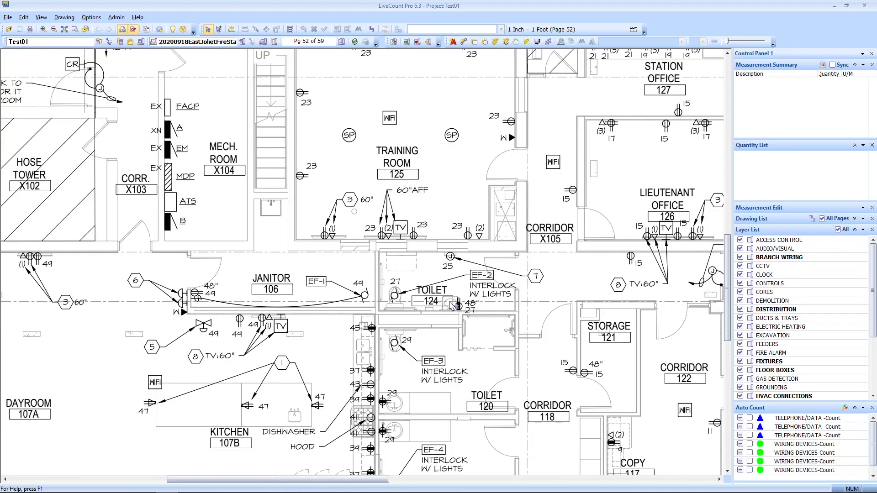
pyautogui.scroll(3, 452, 306)
pyautogui.scroll(-4, 451, 306)
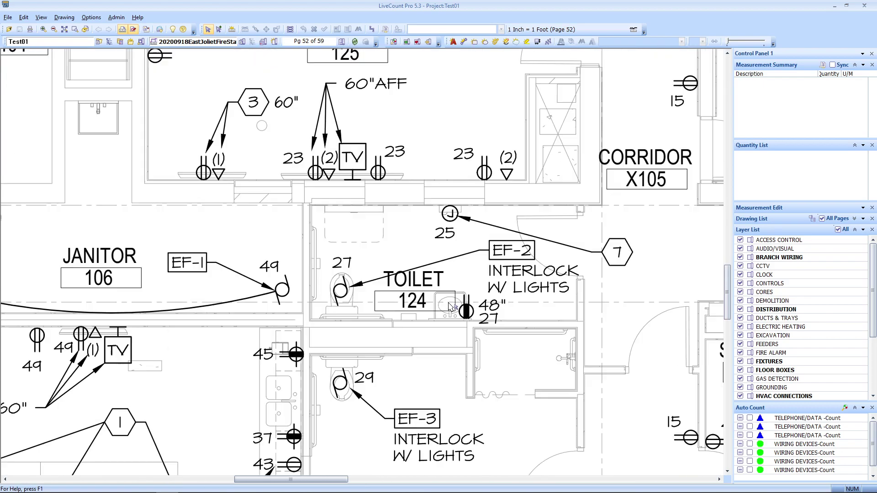
pyautogui.scroll(4, 450, 307)
pyautogui.scroll(-3, 498, 304)
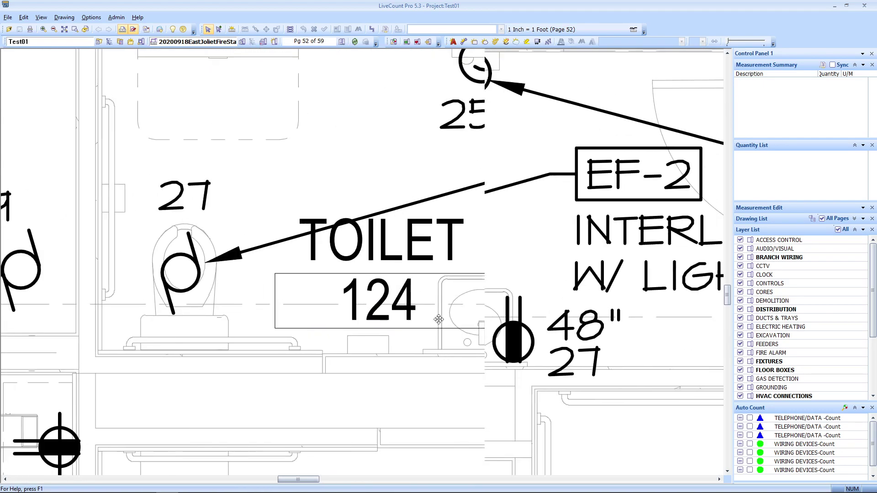
pyautogui.scroll(-3, 328, 302)
pyautogui.scroll(1, 410, 280)
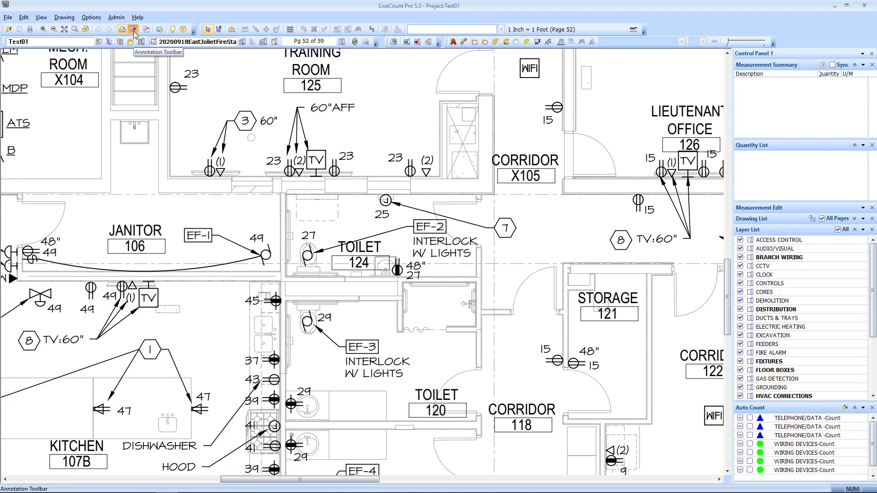
# - View the planroom download status and queue, and close them without adding a download
pyautogui.click(163, 36)
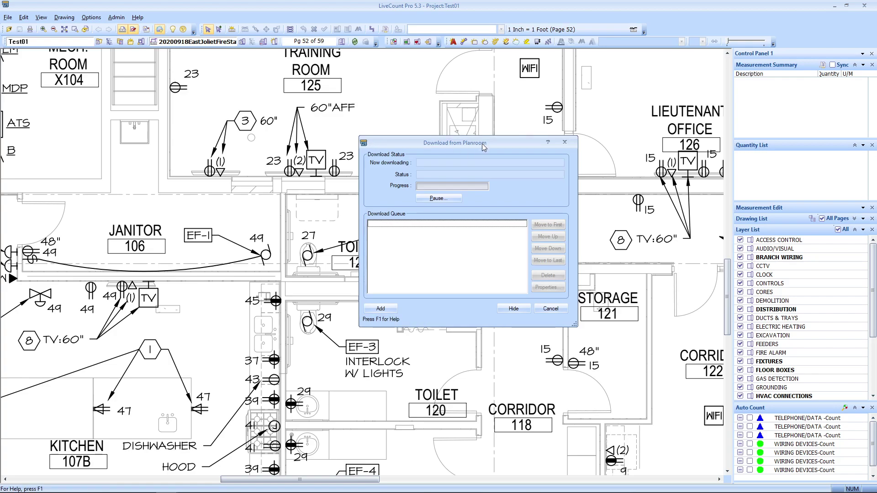
pyautogui.moveTo(482, 142); pyautogui.dragTo(452, 158)
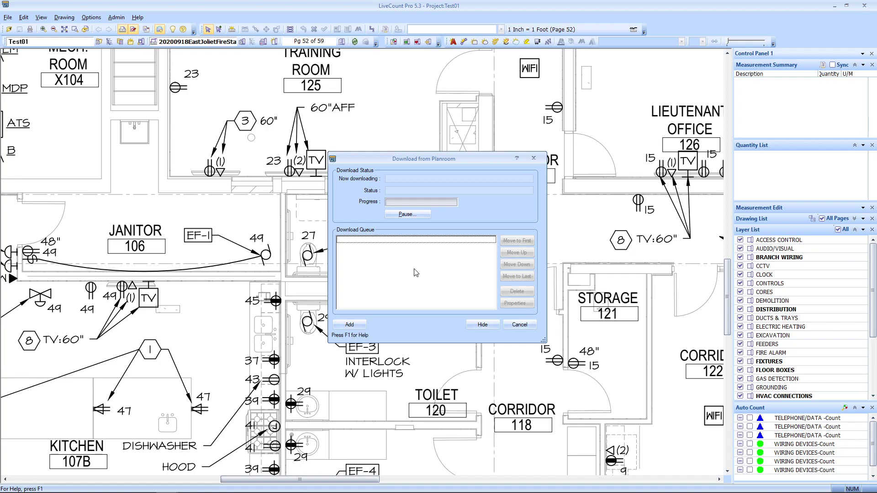
pyautogui.click(519, 324)
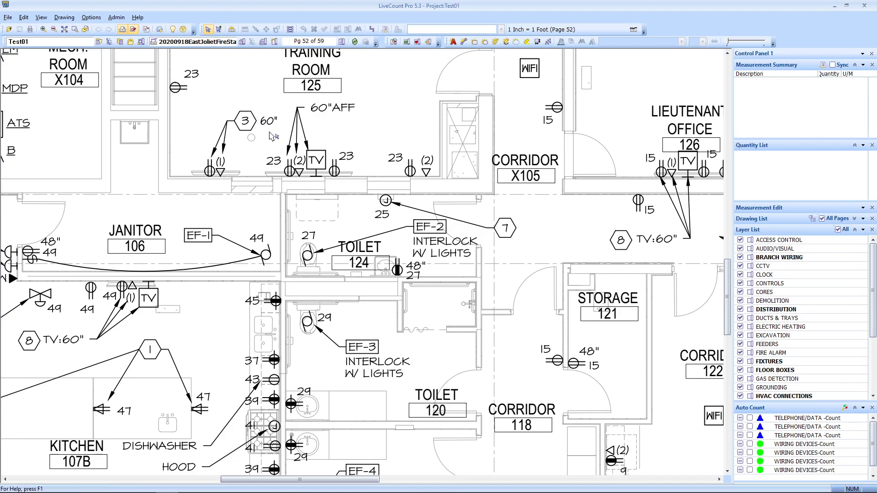
# - Start a WIRING DEVICES-Count measurement and set the data type of its takeoff trace to Length
pyautogui.click(221, 31)
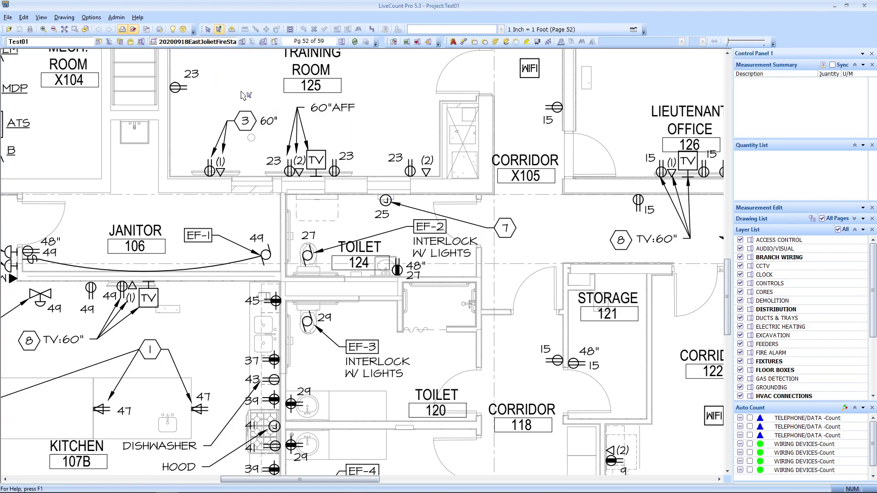
pyautogui.click(233, 30)
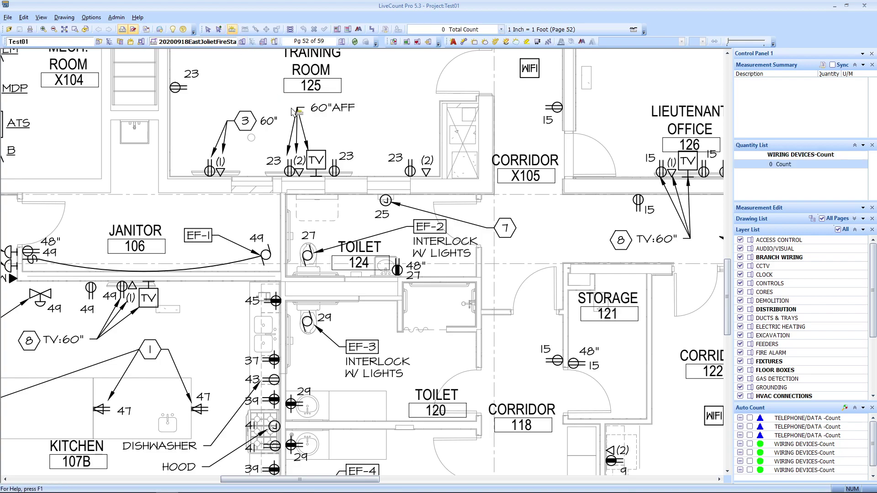
pyautogui.rightClick(329, 115)
pyautogui.click(368, 130)
pyautogui.click(485, 174)
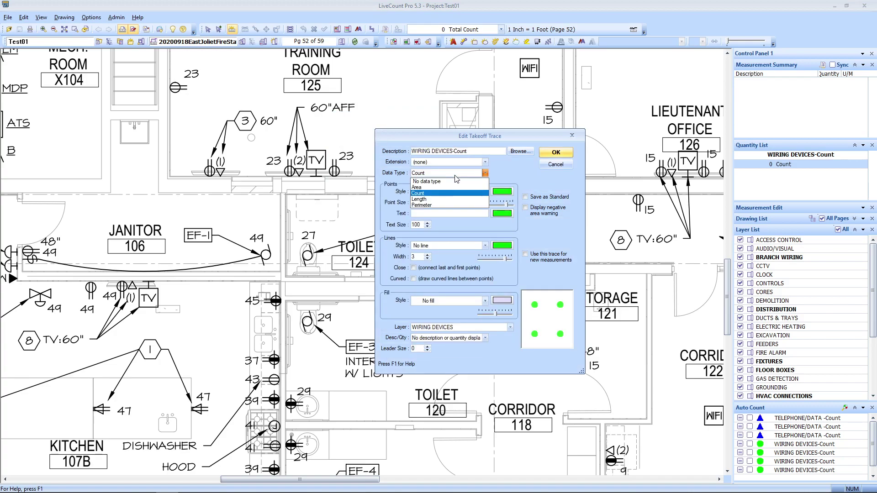
pyautogui.click(440, 200)
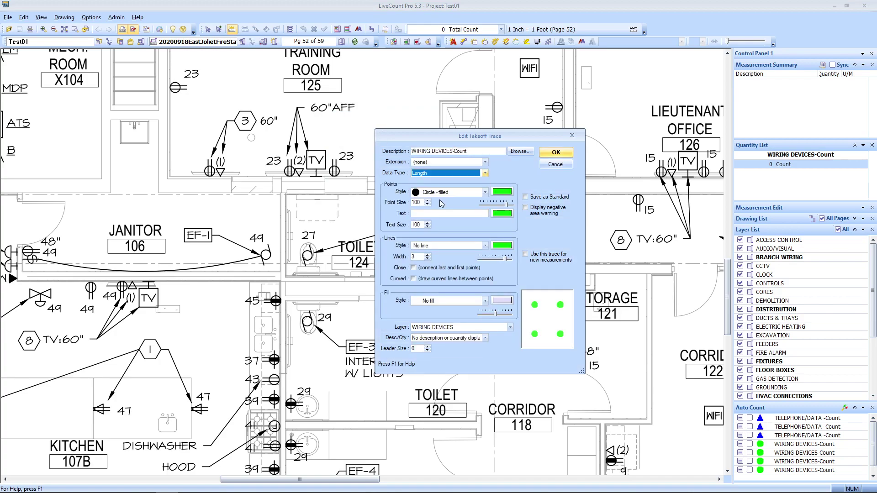
pyautogui.click(556, 152)
# - Place the first measurement point in Training Room 125 and set the trace's point style to None and line style to Solid line
pyautogui.click(277, 126)
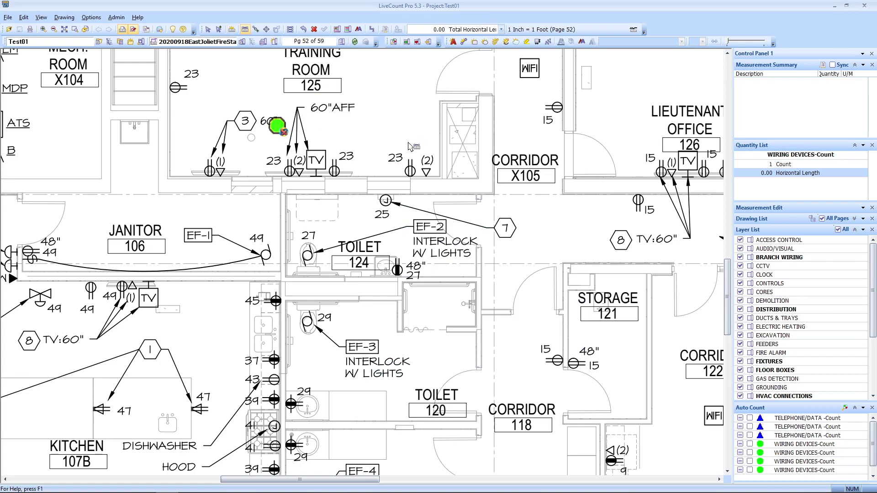
pyautogui.rightClick(458, 131)
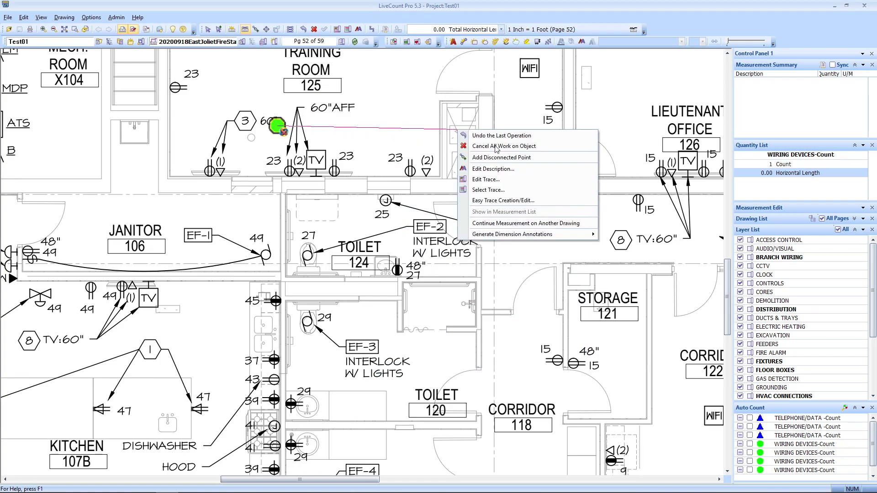
pyautogui.click(514, 182)
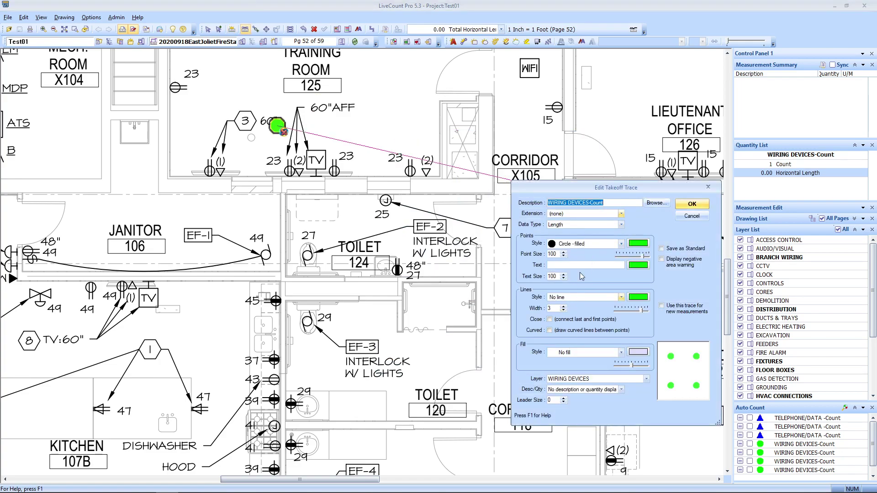
pyautogui.click(585, 244)
pyautogui.click(576, 251)
pyautogui.click(584, 298)
pyautogui.click(571, 312)
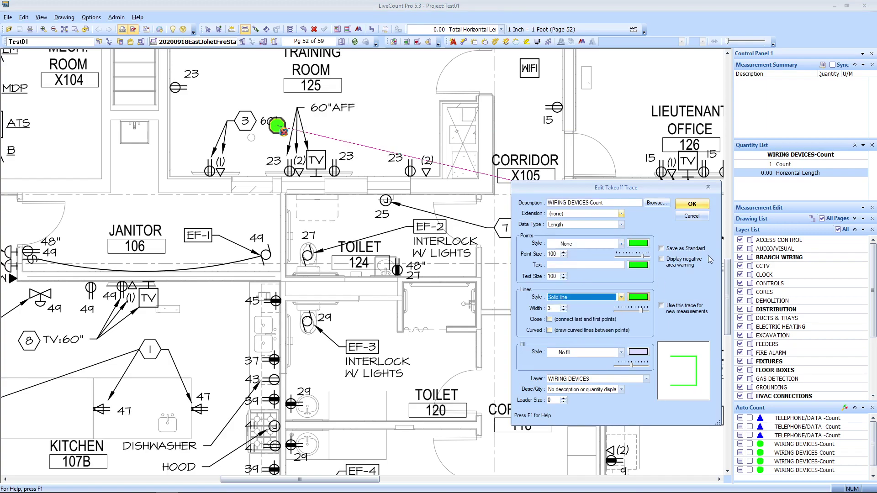
pyautogui.click(692, 204)
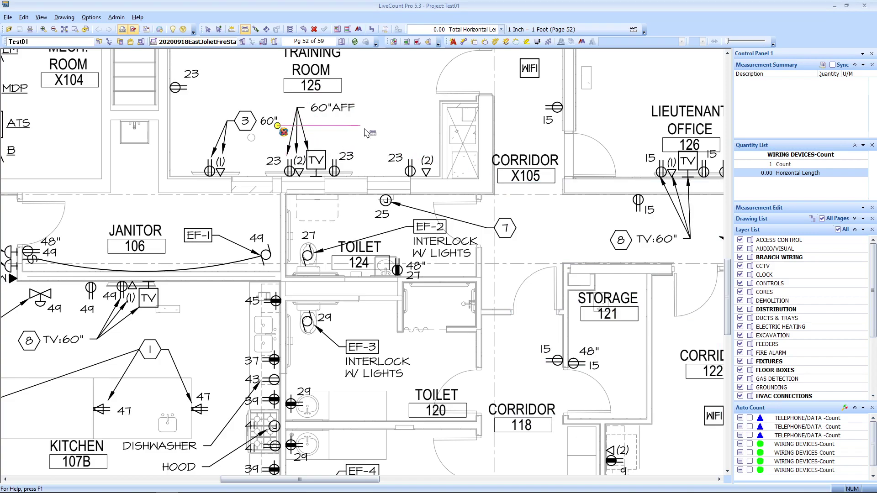
# - Draw a horizontal length of about 2.63 from the first point towards Corridor X105, and discard the measurement
pyautogui.click(479, 133)
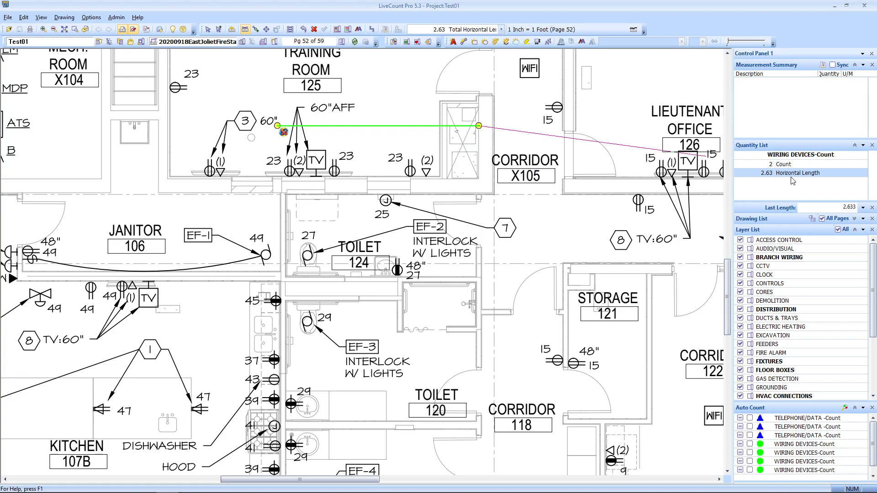
pyautogui.press('Escape')
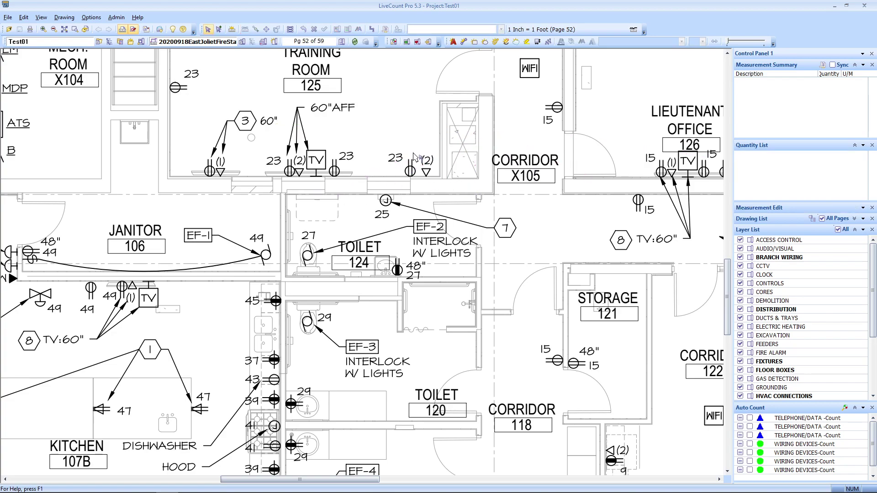
# - Try counting two WIRING DEVICES points in Training Room 125 and Corridor X105, and cancel all work on the object
pyautogui.click(291, 33)
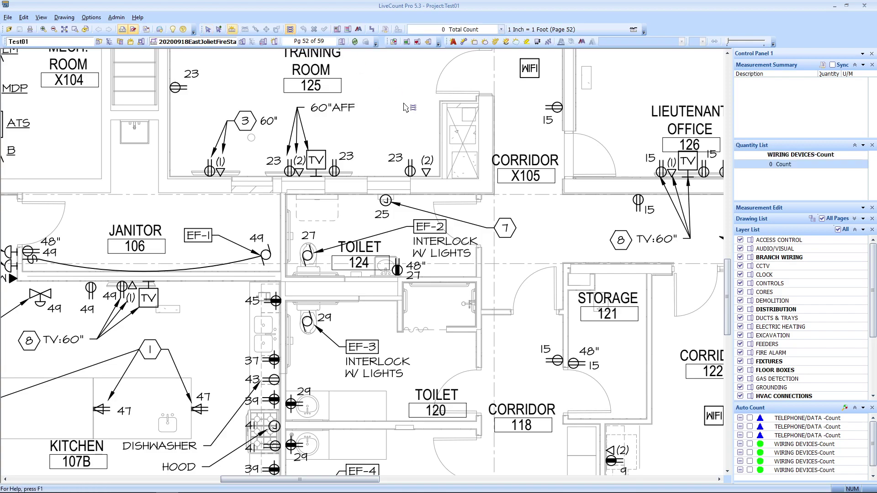
pyautogui.click(406, 91)
pyautogui.click(527, 174)
pyautogui.rightClick(523, 141)
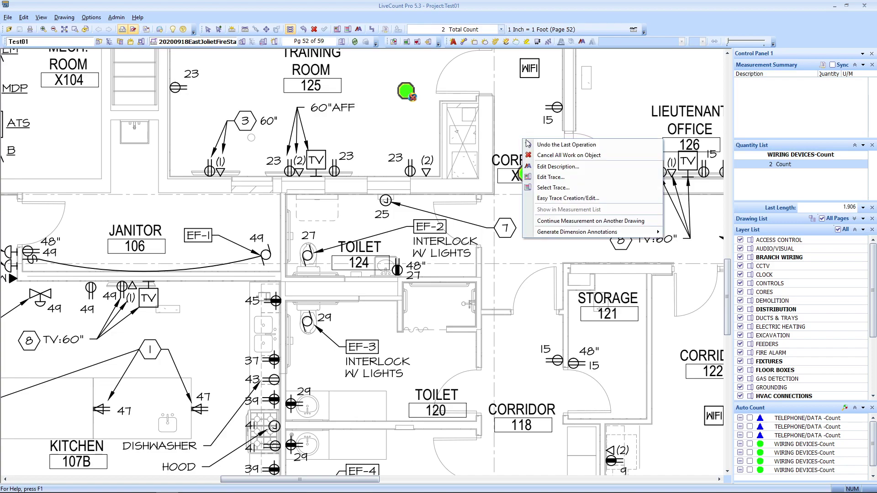
pyautogui.click(571, 164)
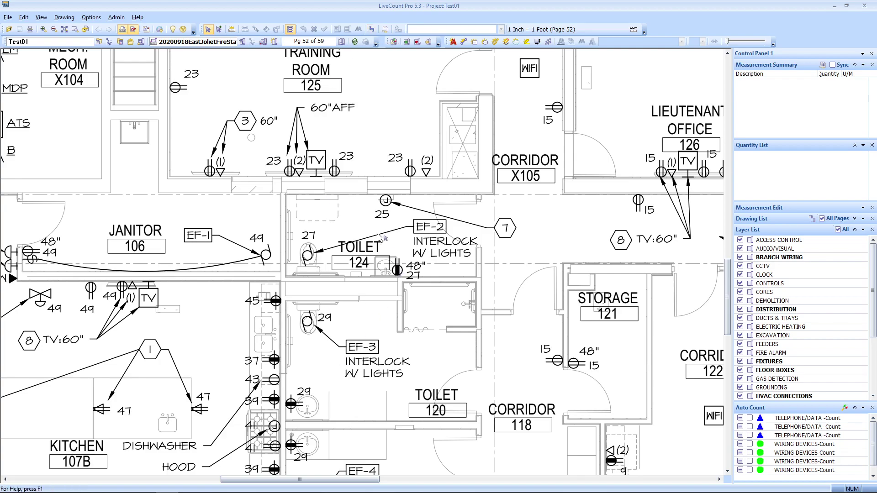
# - Start a WIRING DEVICES-Count measurement with Polar Mode on and place its first point in Training Room 125
pyautogui.click(233, 29)
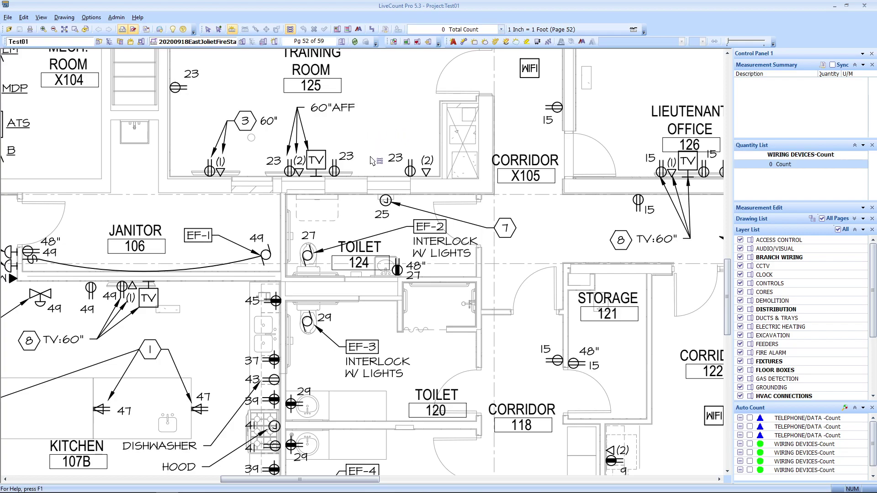
pyautogui.click(372, 29)
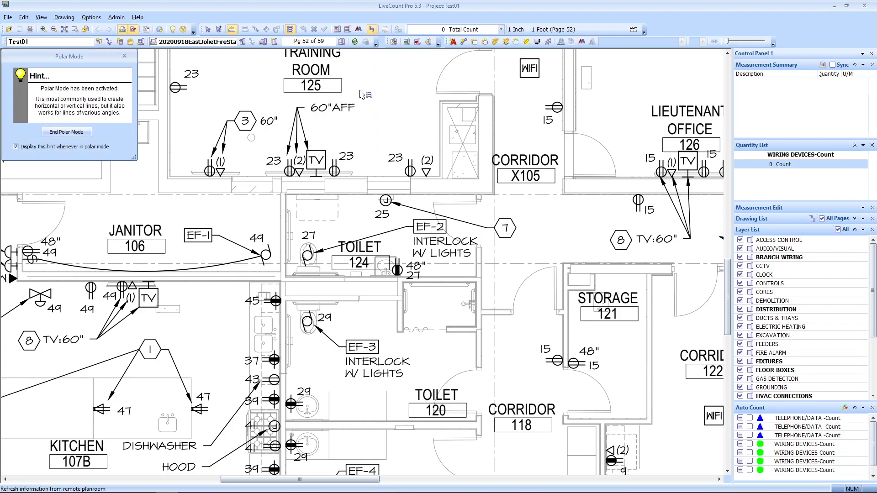
pyautogui.click(311, 130)
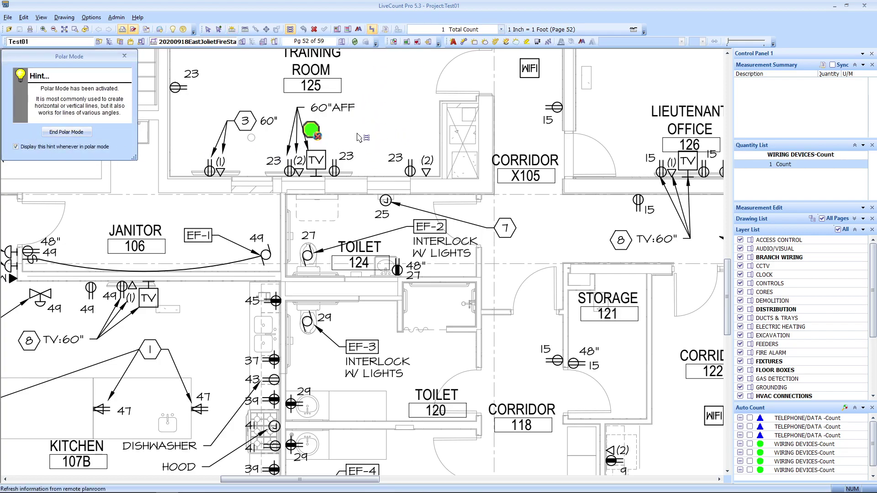
# - Set the takeoff trace's data type to Perimeter, its point style to None and its line style to Solid line
pyautogui.rightClick(360, 138)
pyautogui.click(405, 169)
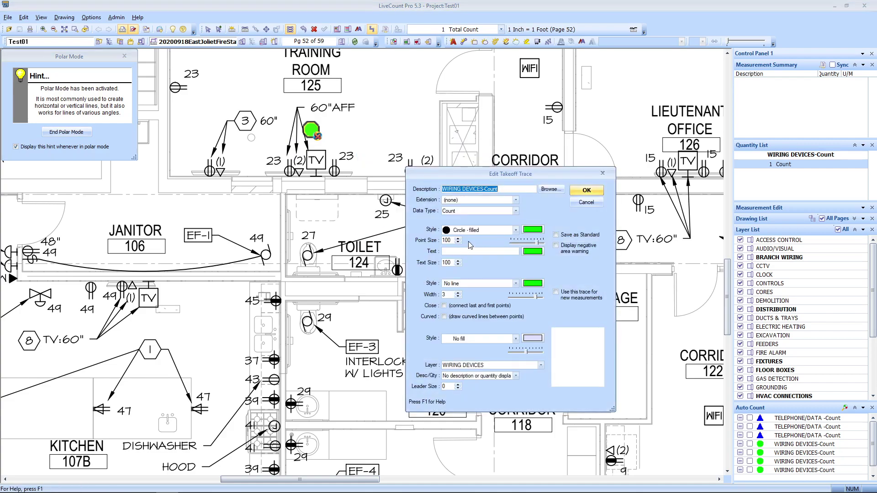
pyautogui.click(472, 213)
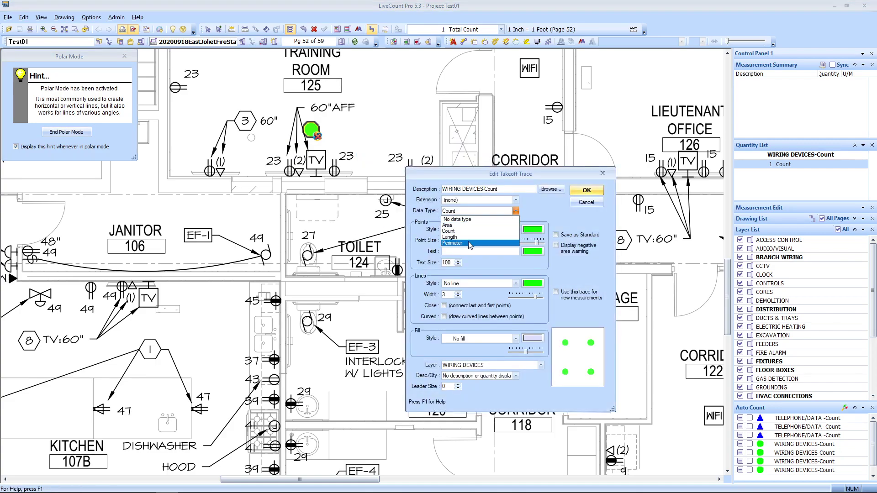
pyautogui.click(472, 236)
pyautogui.click(478, 230)
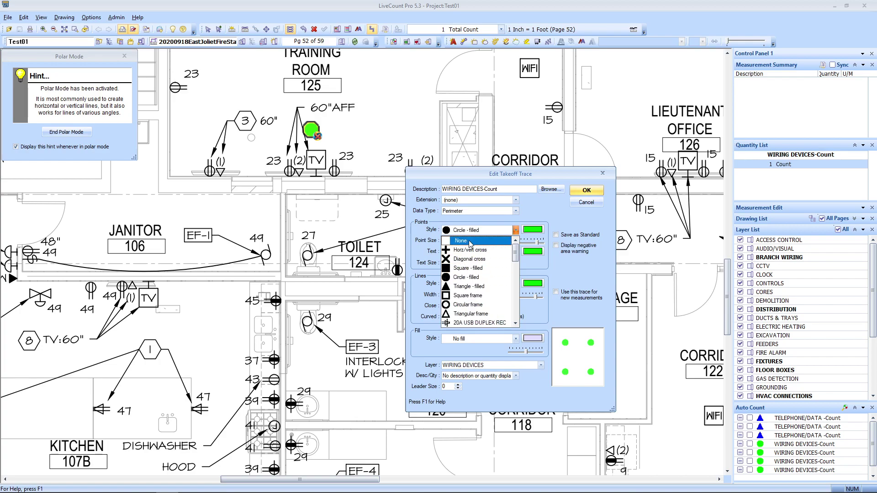
pyautogui.click(458, 325)
pyautogui.click(470, 284)
pyautogui.click(465, 319)
pyautogui.click(589, 191)
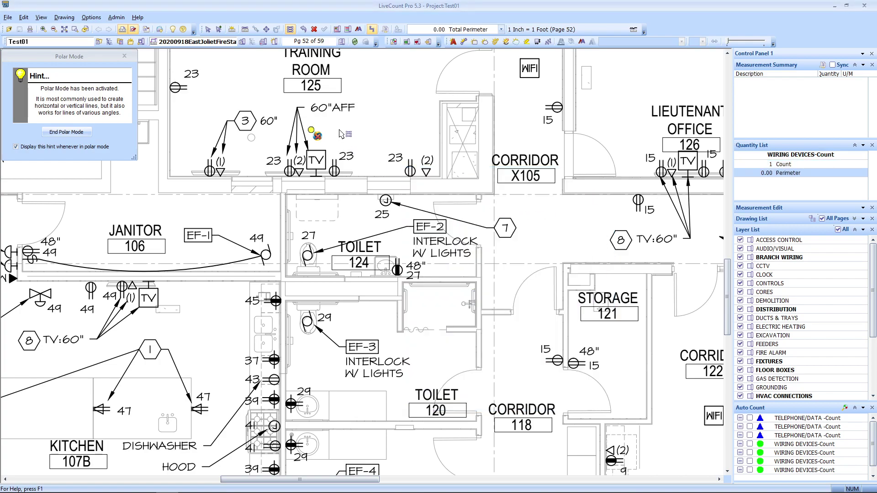
# - Draw horizontal segments in Training Room 125 and Toilet 124 plus a vertical one between the rooms, about 5.59 in total, and discard the measurement
pyautogui.click(339, 130)
pyautogui.click(313, 218)
pyautogui.click(374, 238)
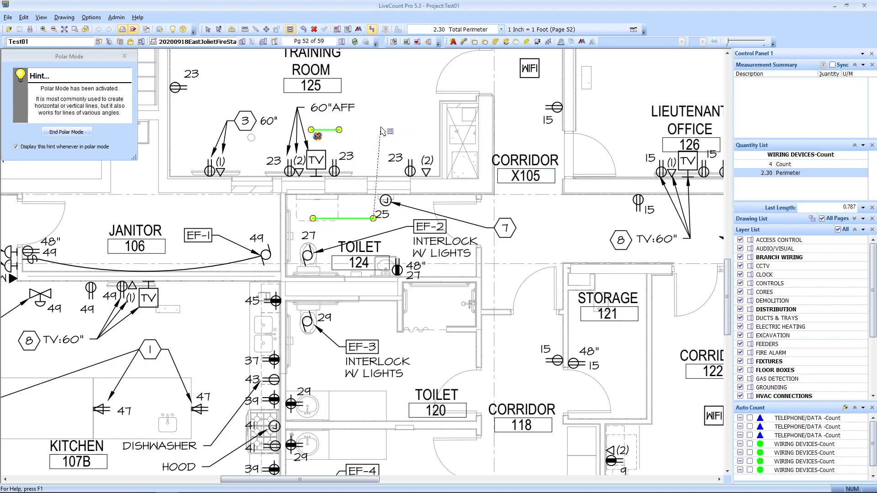
pyautogui.click(383, 126)
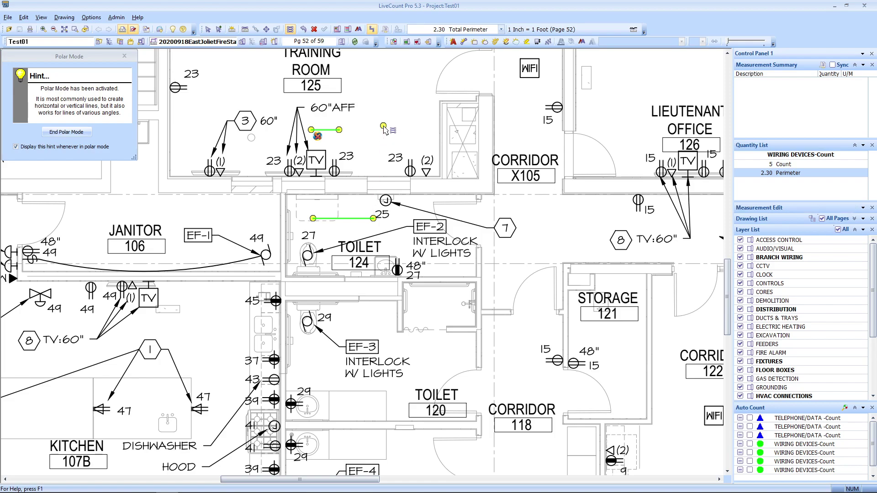
pyautogui.click(392, 252)
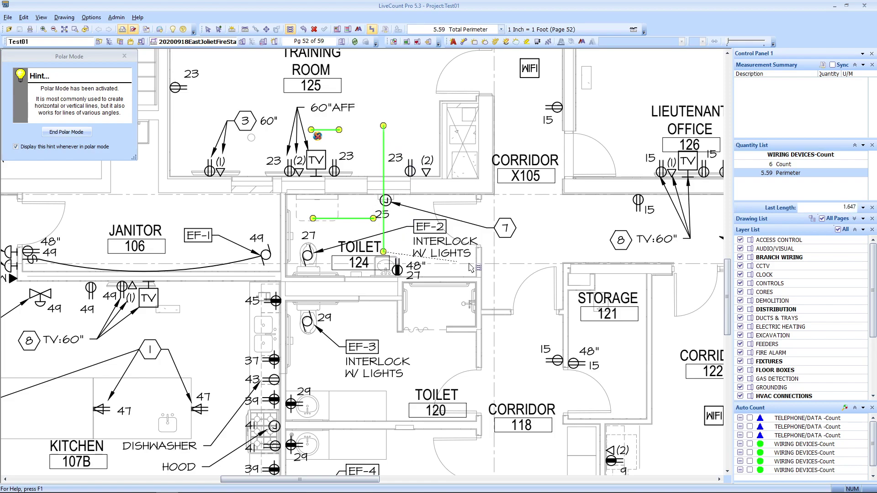
pyautogui.press('Escape')
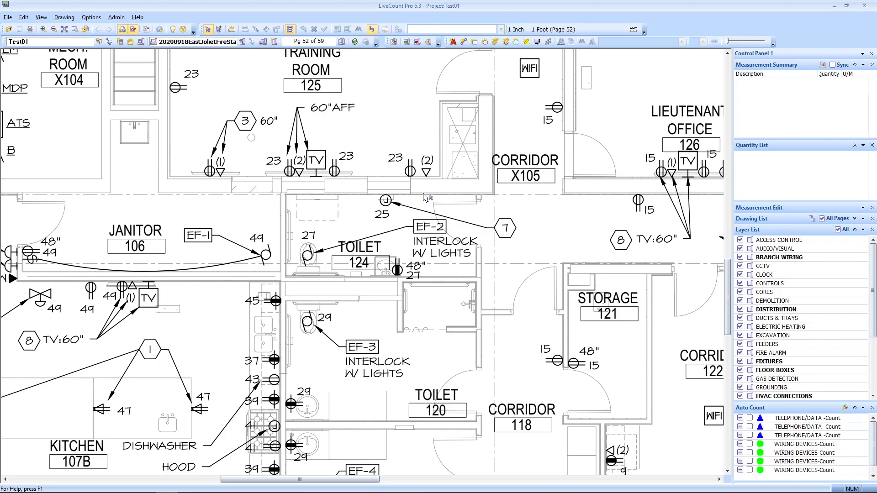
# - Open the Measurement List in a larger window and widen its Trace column
pyautogui.click(385, 30)
pyautogui.moveTo(575, 98); pyautogui.dragTo(348, 85)
pyautogui.moveTo(434, 257)
pyautogui.mouseDown()
pyautogui.moveTo(502, 305)
pyautogui.moveTo(558, 360)
pyautogui.moveTo(677, 344)
pyautogui.mouseUp()
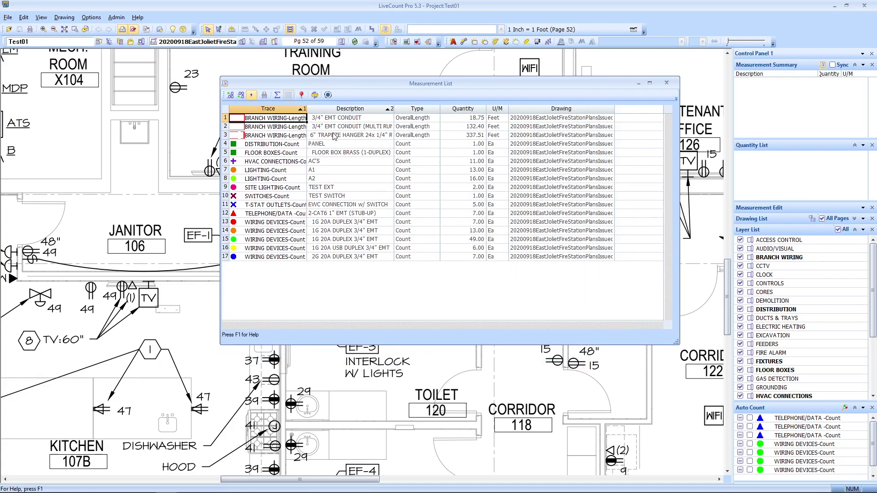
pyautogui.moveTo(307, 110); pyautogui.dragTo(376, 112)
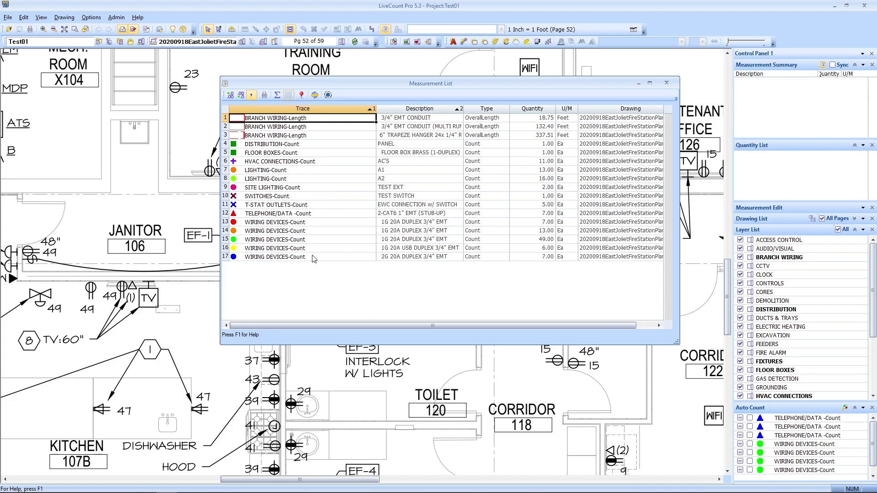
# - Go through the 1G 20A duplex and USB duplex entries under WIRING DEVICES-Count and widen the Description column
pyautogui.click(438, 223)
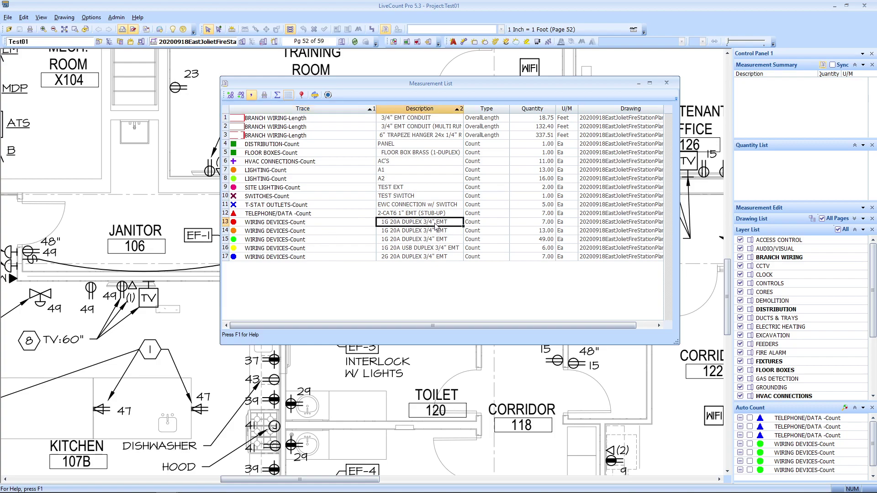
pyautogui.click(436, 233)
pyautogui.click(432, 251)
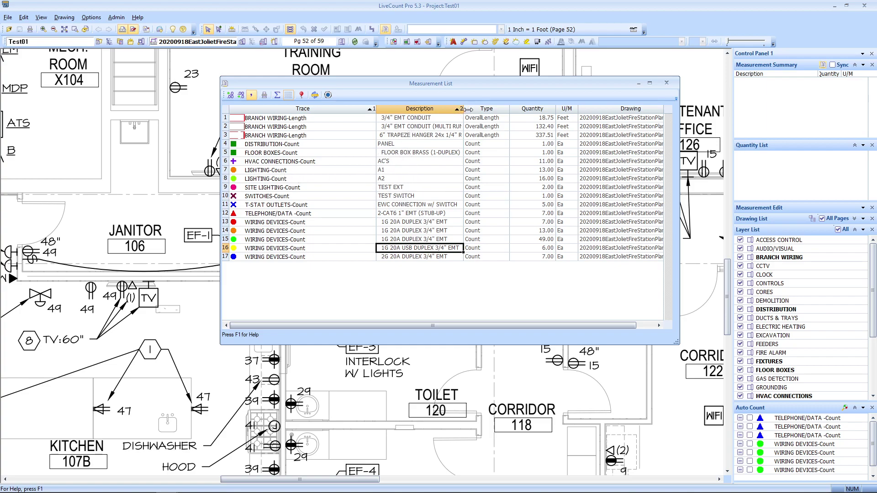
pyautogui.moveTo(464, 110); pyautogui.dragTo(490, 109)
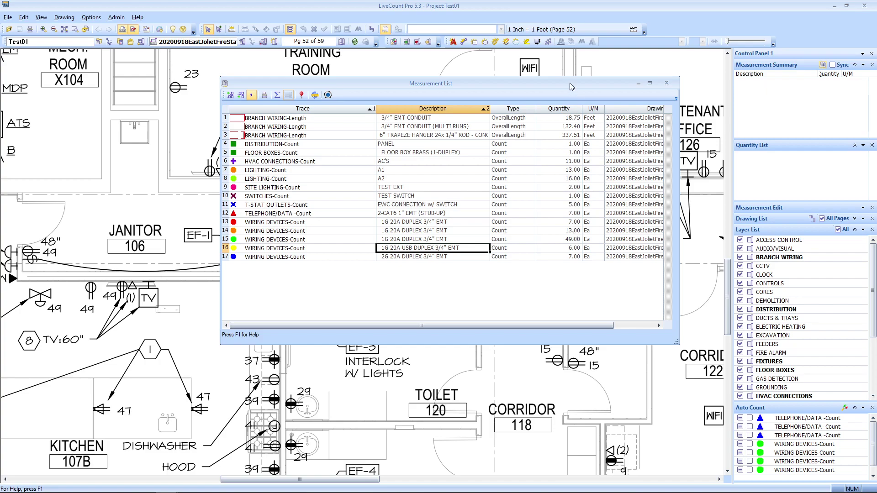
# - Enlarge the Measurement List and its Drawing column to read the full drawing names, and close the list
pyautogui.moveTo(571, 83); pyautogui.dragTo(481, 72)
pyautogui.moveTo(589, 319); pyautogui.dragTo(685, 382)
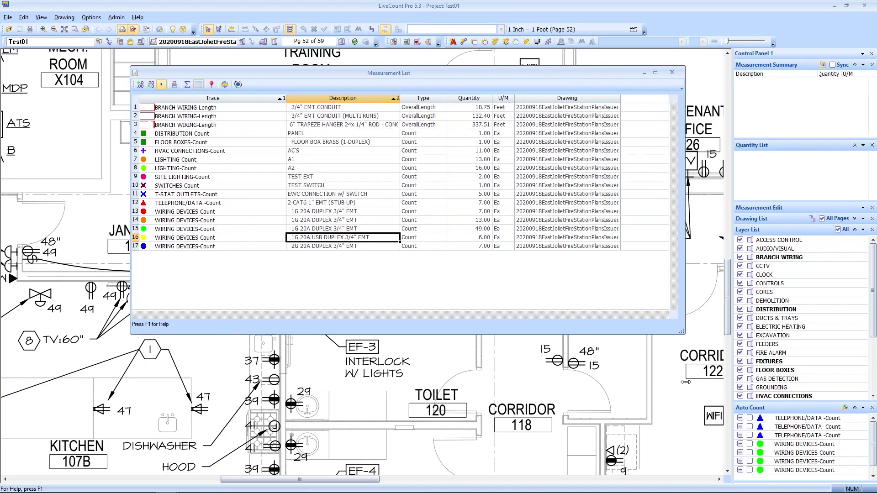
pyautogui.doubleClick(621, 99)
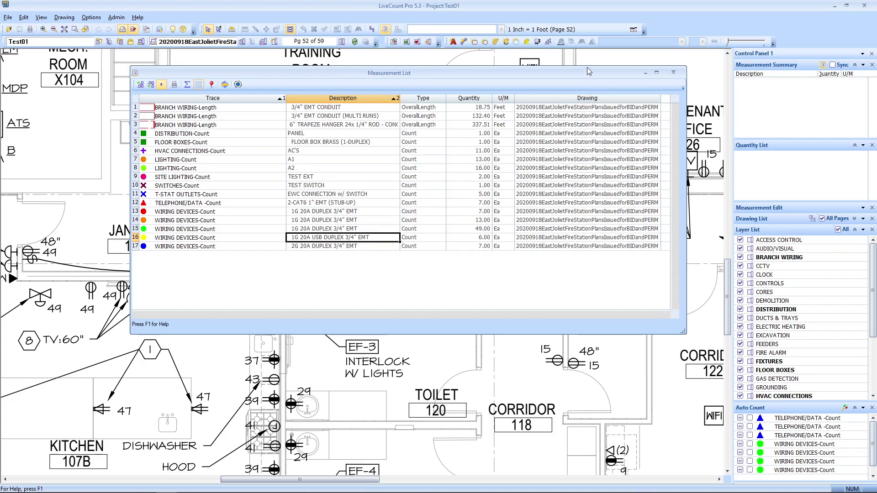
pyautogui.moveTo(587, 69); pyautogui.dragTo(433, 55)
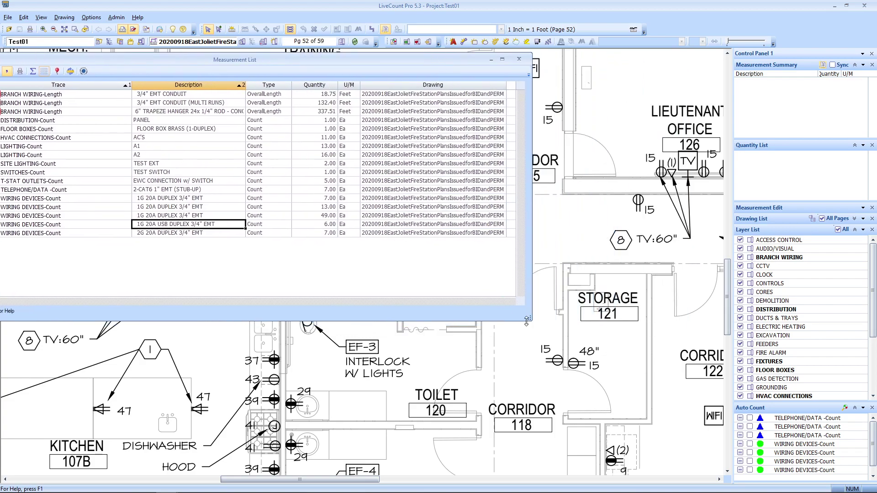
pyautogui.moveTo(526, 321); pyautogui.dragTo(642, 375)
pyautogui.moveTo(524, 86); pyautogui.dragTo(589, 87)
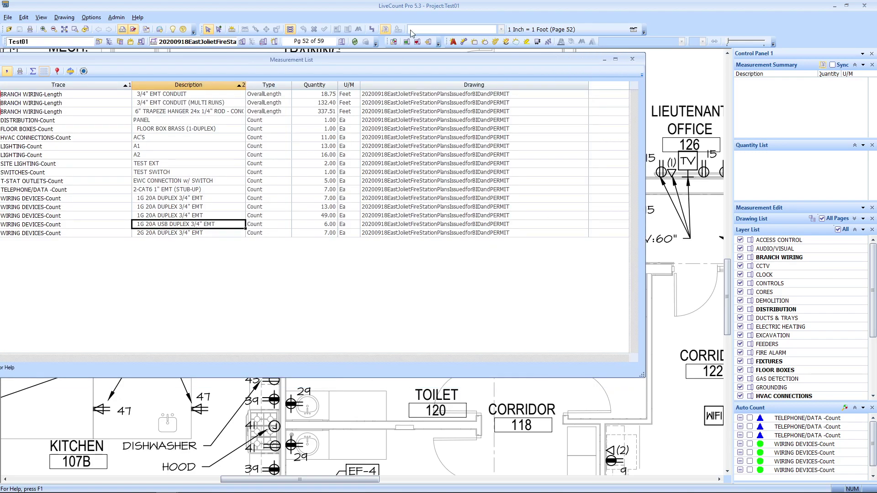
pyautogui.click(632, 59)
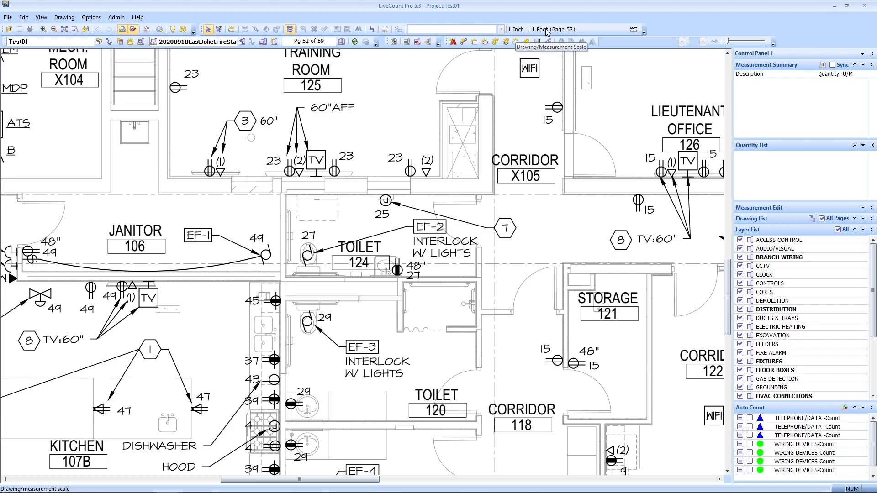
# - Open the drawing scale settings for page 52 and locate the scale note beneath the first floor plan's title
pyautogui.click(635, 31)
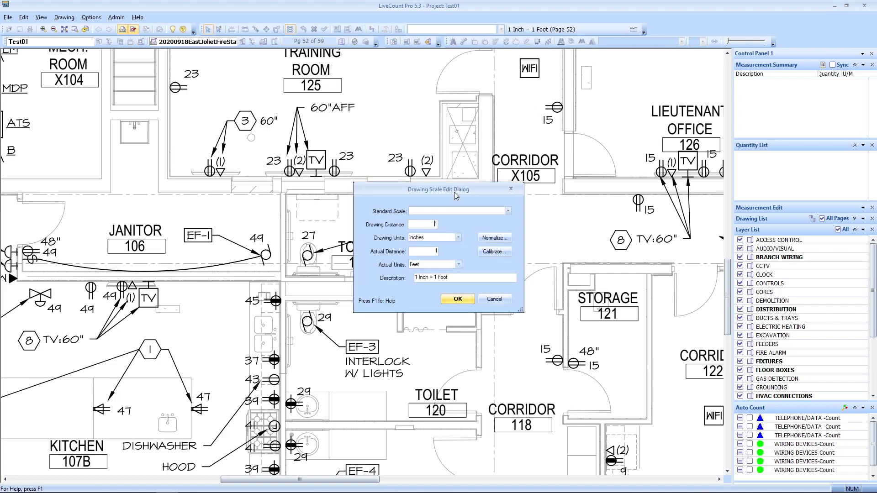
pyautogui.moveTo(454, 192); pyautogui.dragTo(459, 133)
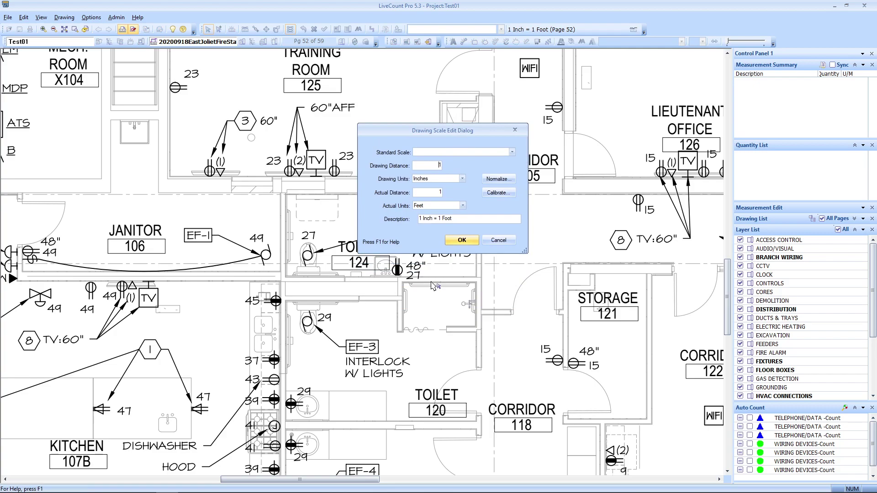
pyautogui.moveTo(407, 333)
pyautogui.mouseDown()
pyautogui.moveTo(489, 323)
pyautogui.moveTo(479, 262)
pyautogui.moveTo(335, 323)
pyautogui.moveTo(419, 324)
pyautogui.mouseUp()
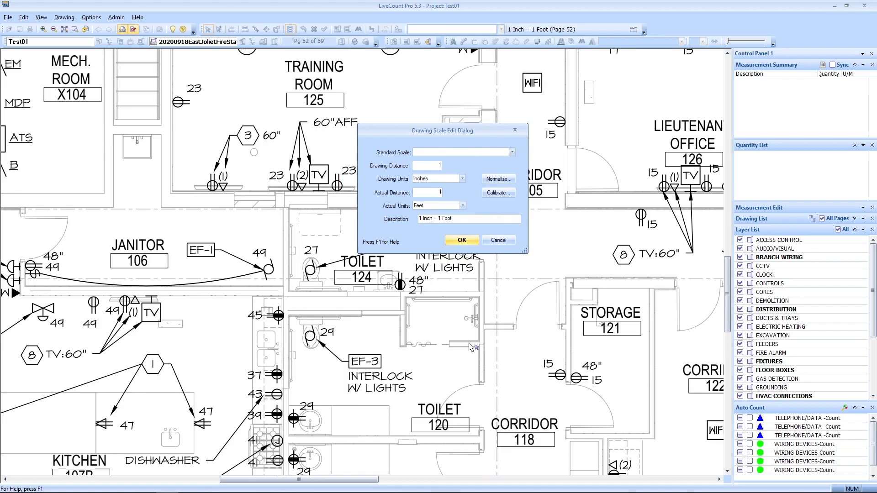
pyautogui.scroll(-2, 471, 345)
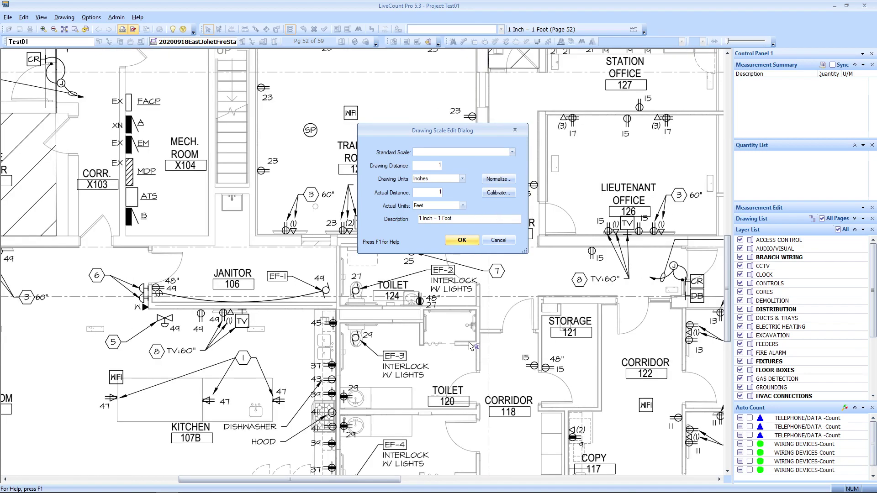
pyautogui.scroll(4, 471, 345)
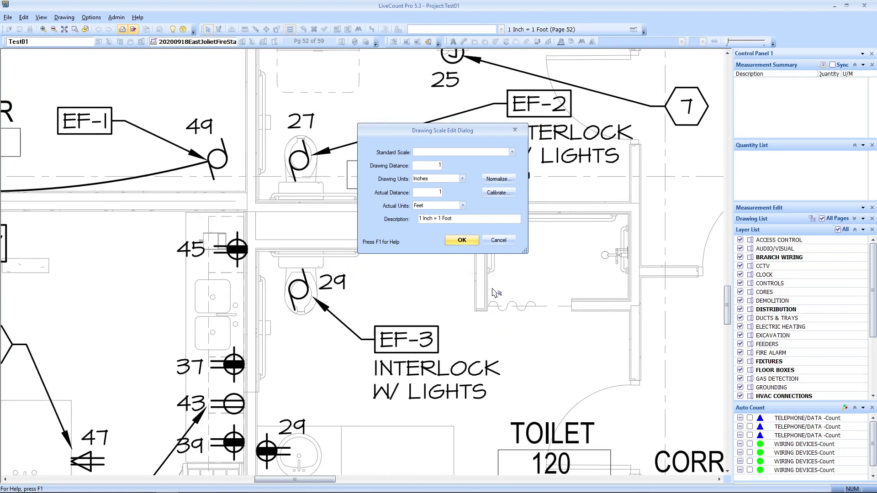
pyautogui.scroll(-3, 496, 292)
pyautogui.moveTo(242, 441); pyautogui.dragTo(433, 271)
pyautogui.moveTo(224, 470)
pyautogui.mouseDown()
pyautogui.moveTo(276, 379)
pyautogui.moveTo(360, 352)
pyautogui.mouseUp()
pyautogui.scroll(-3, 275, 382)
pyautogui.scroll(5, 110, 450)
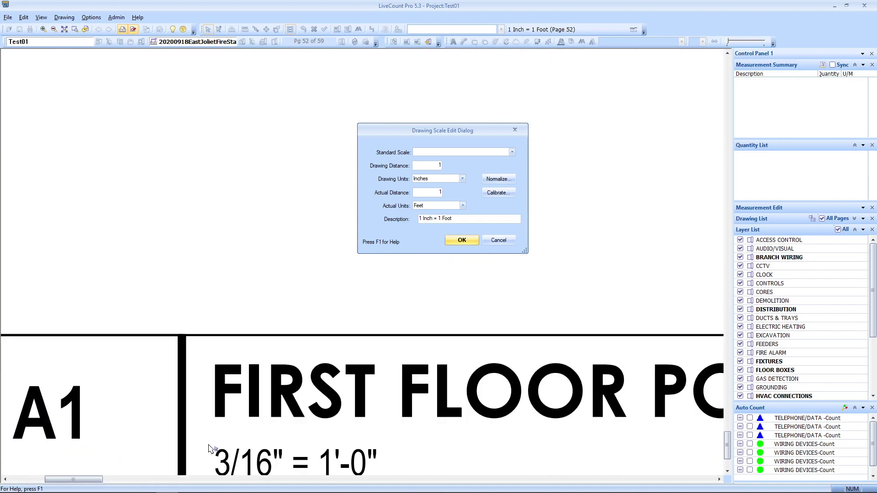
pyautogui.moveTo(209, 443); pyautogui.dragTo(190, 395)
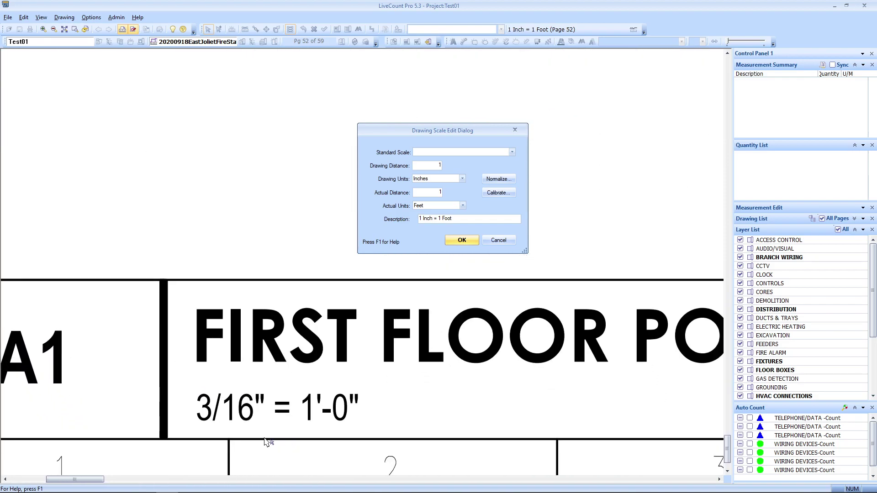
# - Set the page's drawing scale to the standard scale 3/16 Inches = 1 Foot and return to the Bunk rooms
pyautogui.click(462, 153)
pyautogui.scroll(-3, 459, 188)
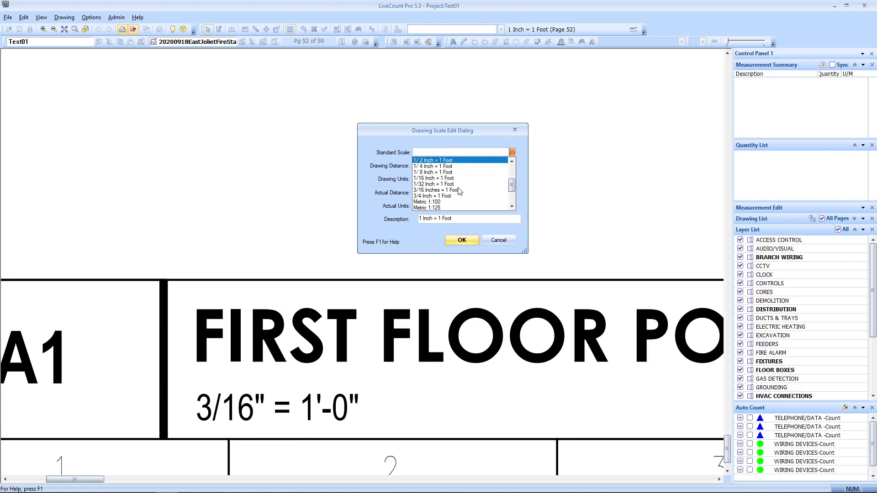
pyautogui.click(452, 191)
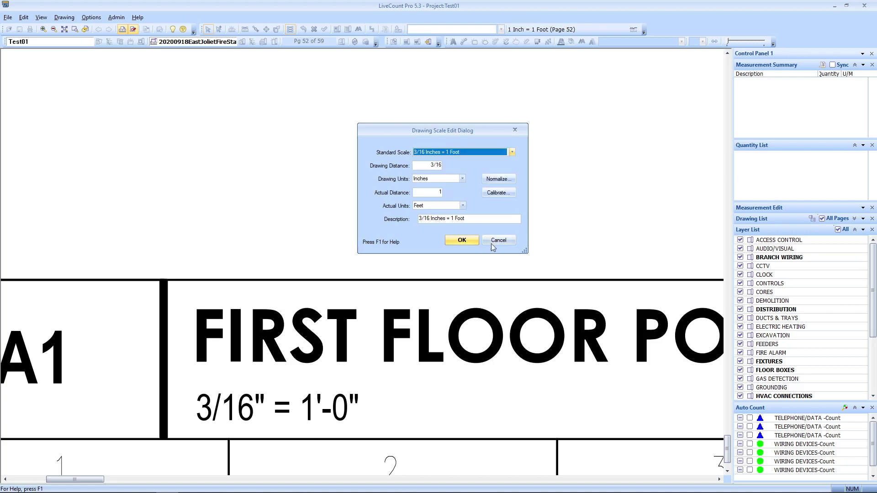
pyautogui.click(464, 244)
pyautogui.scroll(-2, 449, 272)
pyautogui.moveTo(519, 256)
pyautogui.mouseDown()
pyautogui.moveTo(515, 272)
pyautogui.moveTo(361, 416)
pyautogui.mouseUp()
pyautogui.scroll(-1, 473, 313)
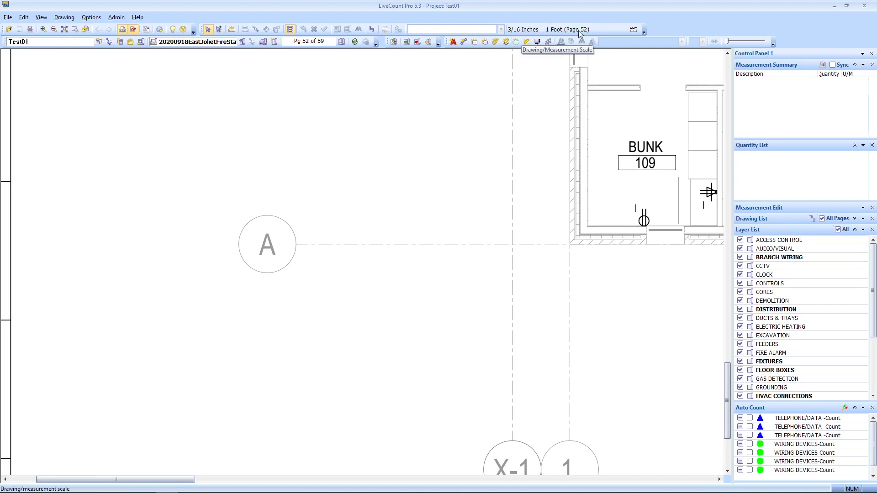
pyautogui.moveTo(476, 174)
pyautogui.mouseDown()
pyautogui.moveTo(190, 257)
pyautogui.moveTo(166, 254)
pyautogui.mouseUp()
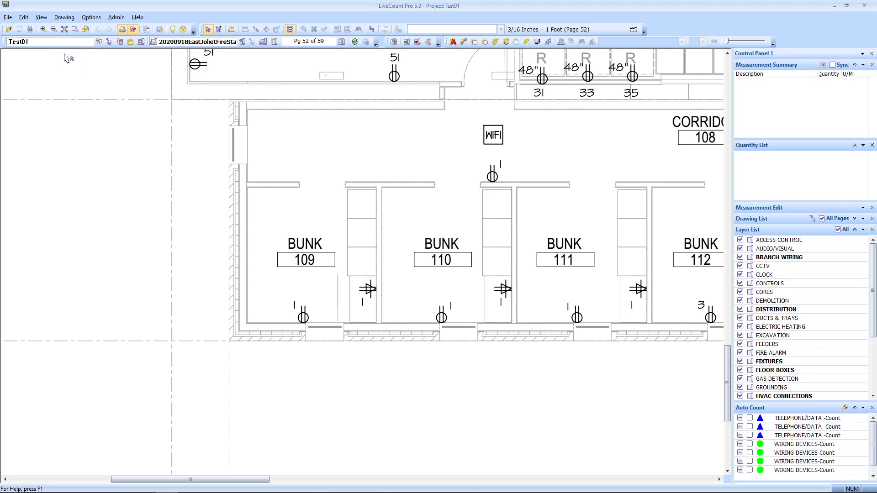
# - Review the Test01 project's properties, including folder, default scale and backup options, and close them without changes
pyautogui.click(121, 45)
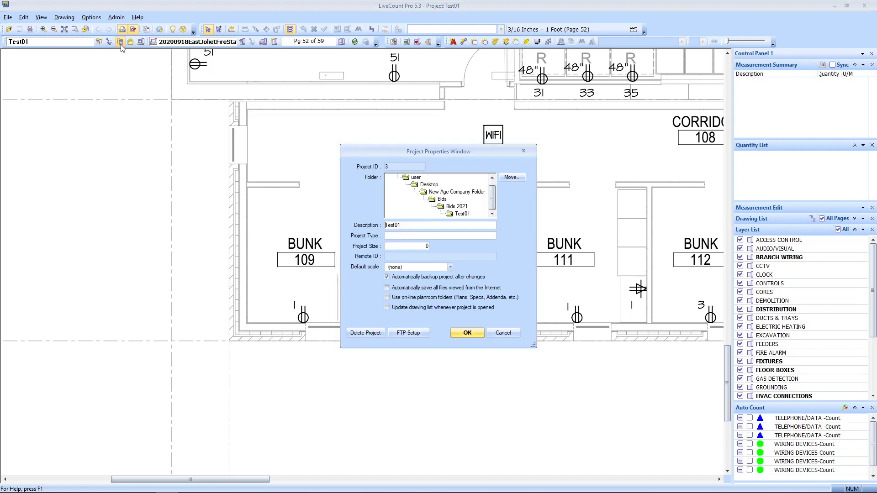
pyautogui.moveTo(452, 150); pyautogui.dragTo(341, 143)
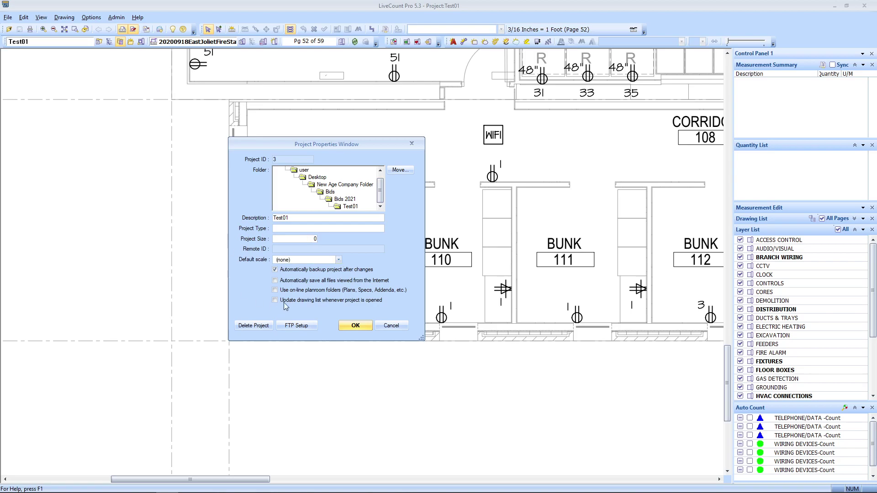
pyautogui.click(391, 326)
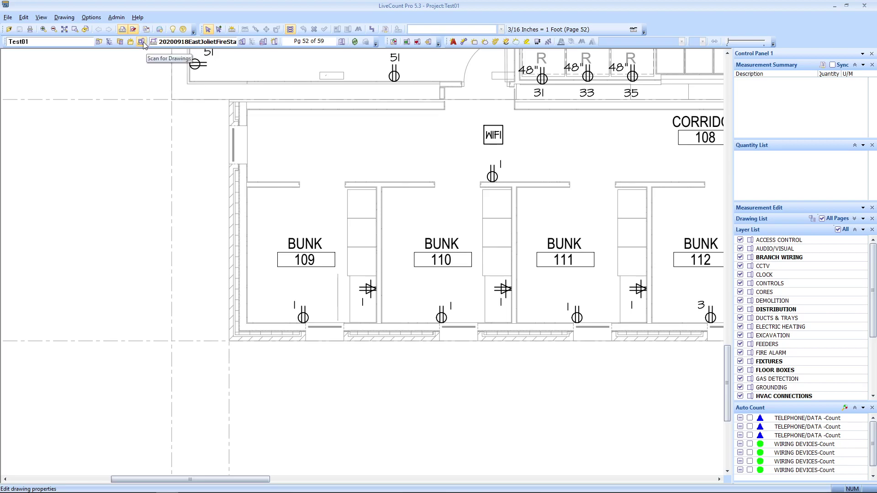
# - Scan the Test01 project folder for drawings, review the files offered for the project, and close the list
pyautogui.click(142, 41)
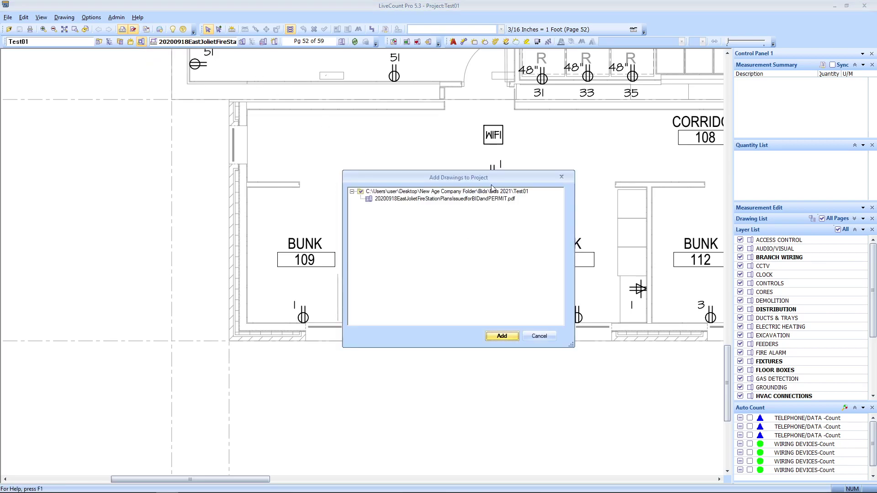
pyautogui.moveTo(486, 179); pyautogui.dragTo(459, 180)
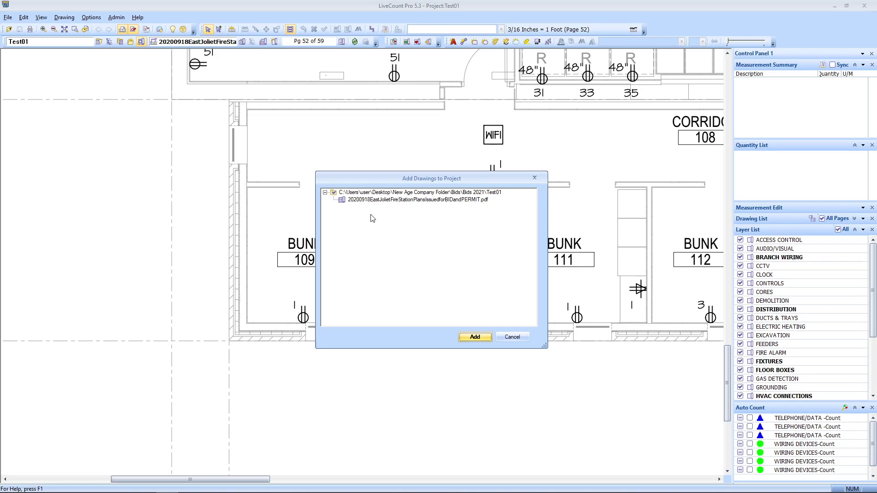
pyautogui.click(338, 207)
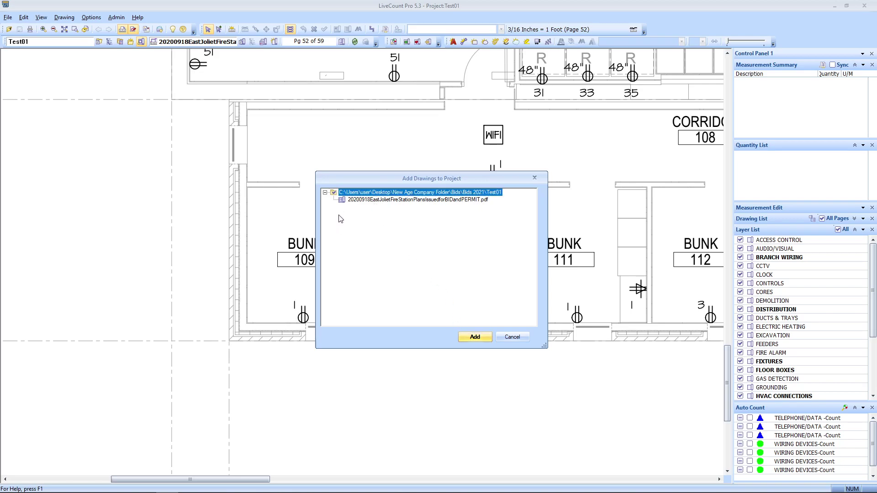
pyautogui.click(476, 340)
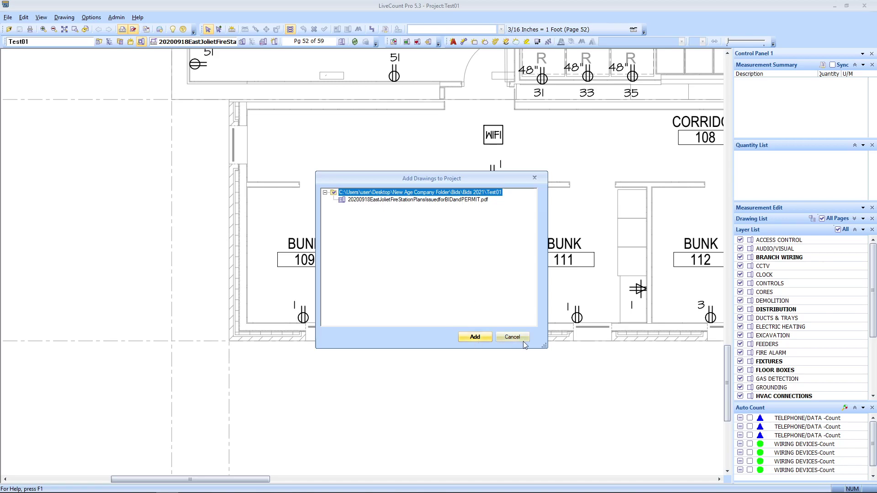
# - Review the project's drawing list and the fire station drawing's properties, closing both without changes
pyautogui.click(238, 44)
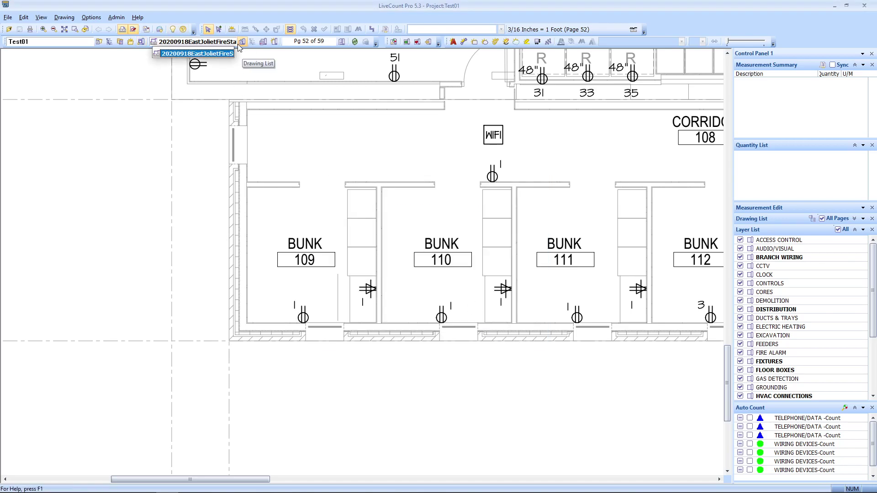
pyautogui.click(212, 85)
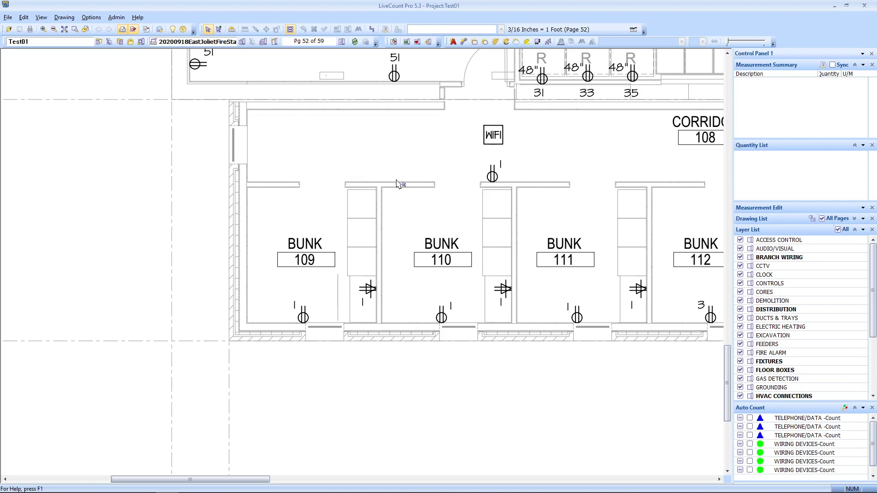
pyautogui.click(243, 42)
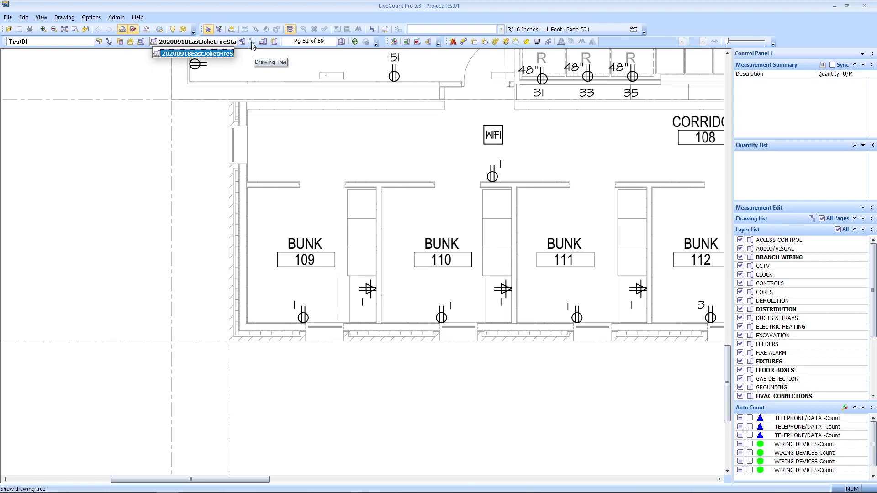
pyautogui.click(253, 46)
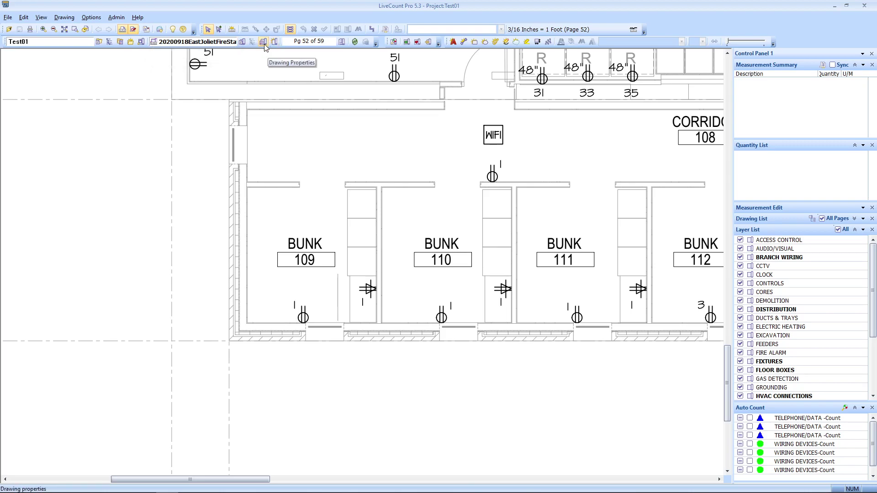
pyautogui.click(263, 44)
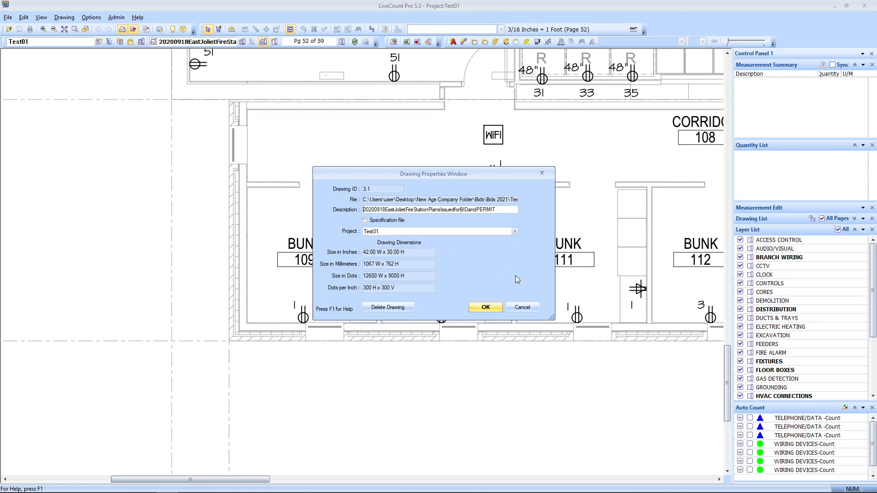
pyautogui.click(517, 310)
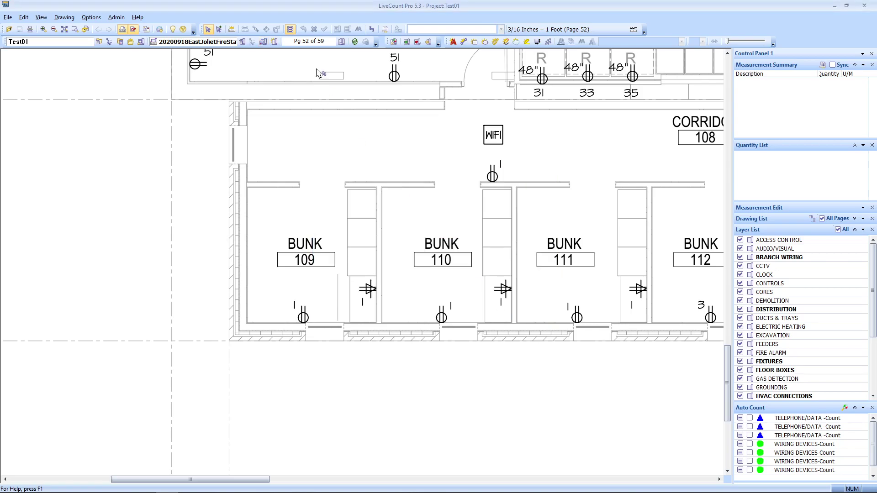
# - Browse for a new drawing file in New Age Company Folder > Accubid > Bids, and cancel the file selection
pyautogui.click(275, 42)
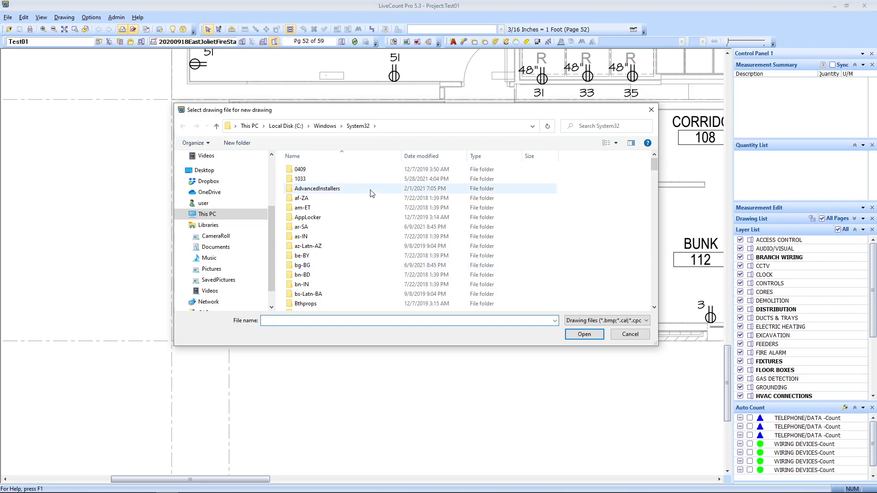
pyautogui.scroll(-1, 265, 236)
pyautogui.click(230, 298)
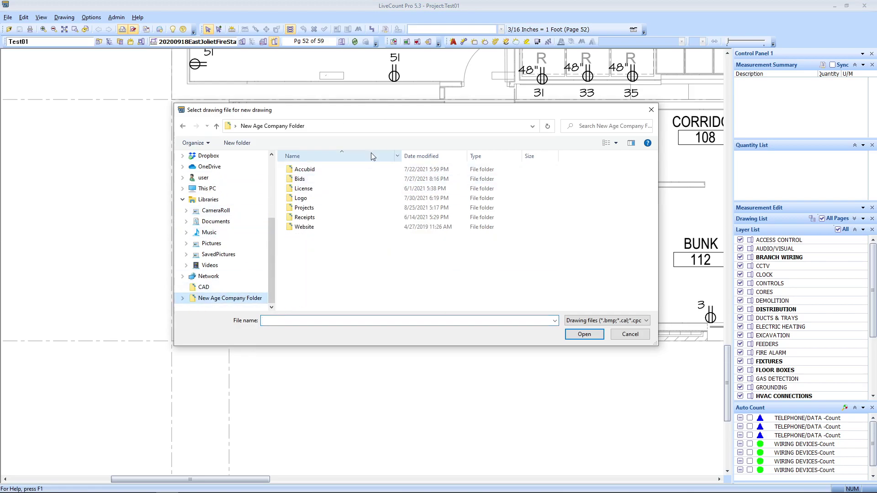
pyautogui.doubleClick(333, 170)
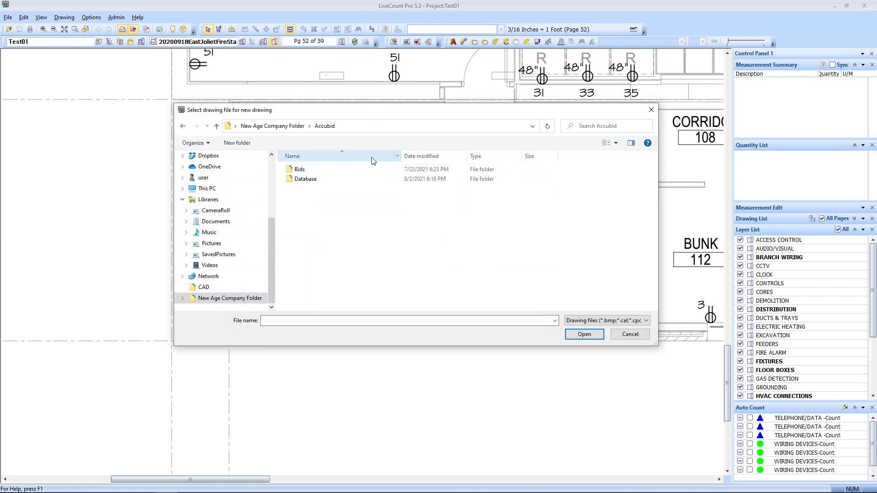
pyautogui.doubleClick(326, 170)
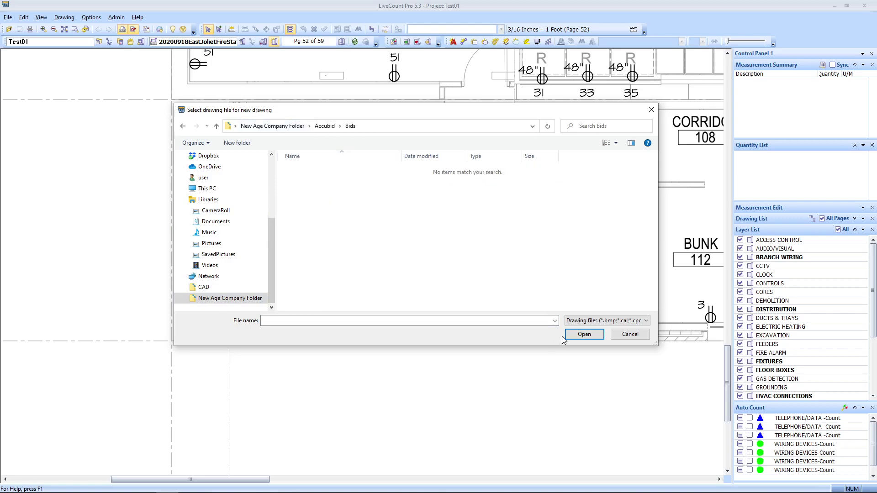
pyautogui.click(630, 334)
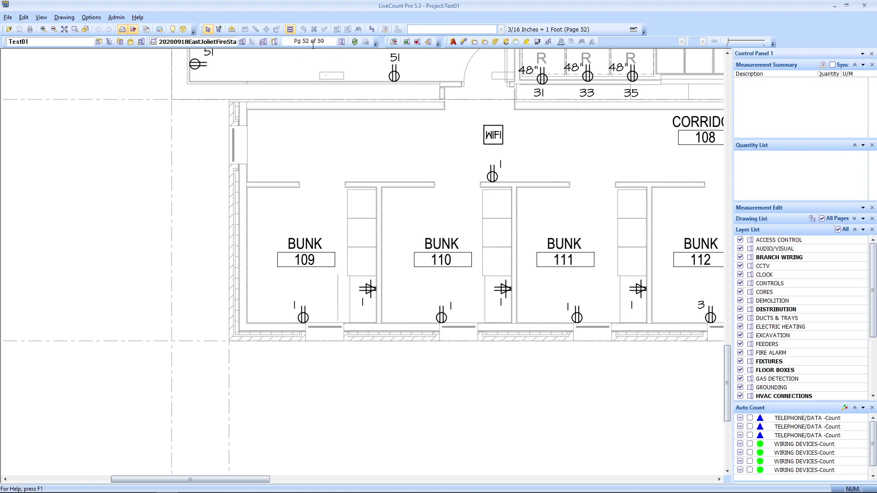
# - Look through the drawing's page list, including the bold entries for pages 52 and 55, and stay on page 52
pyautogui.click(343, 42)
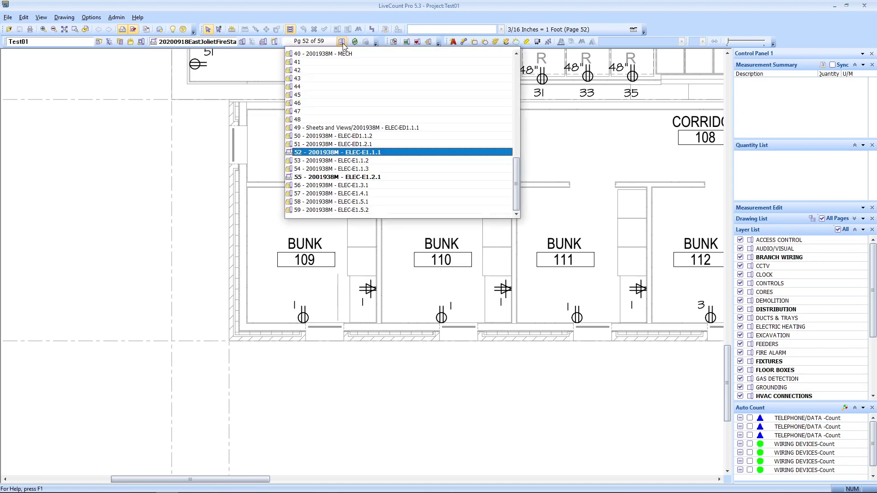
pyautogui.scroll(13, 515, 185)
pyautogui.scroll(-13, 497, 192)
pyautogui.press('Escape')
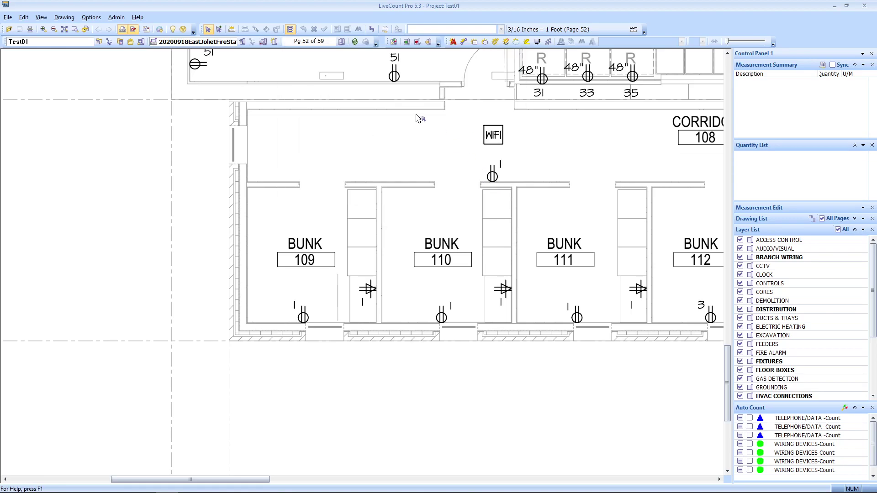
pyautogui.click(346, 43)
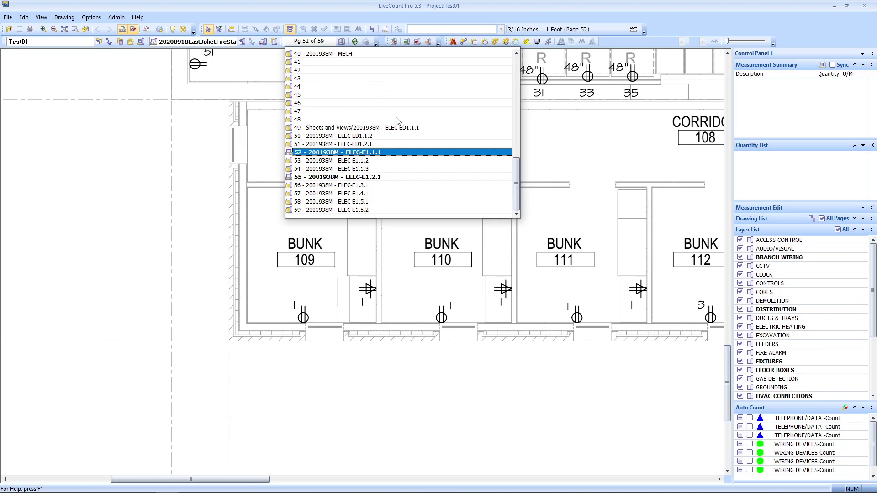
pyautogui.moveTo(517, 180); pyautogui.dragTo(506, 202)
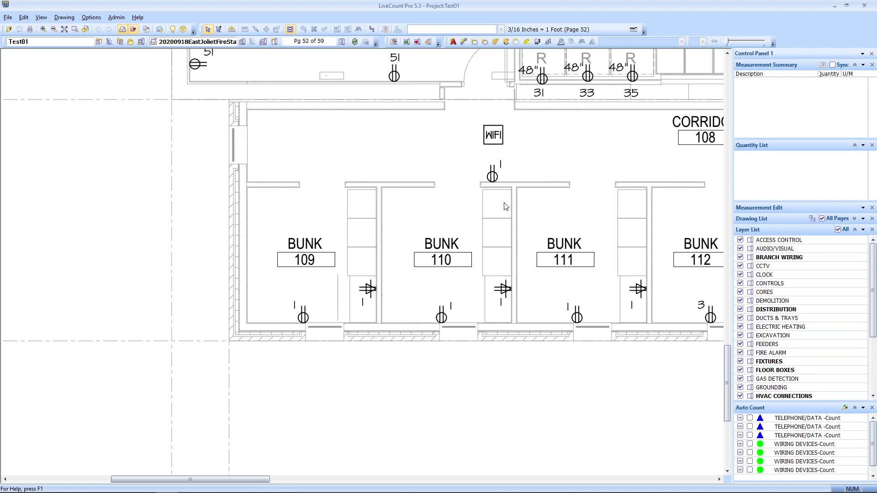
pyautogui.click(337, 43)
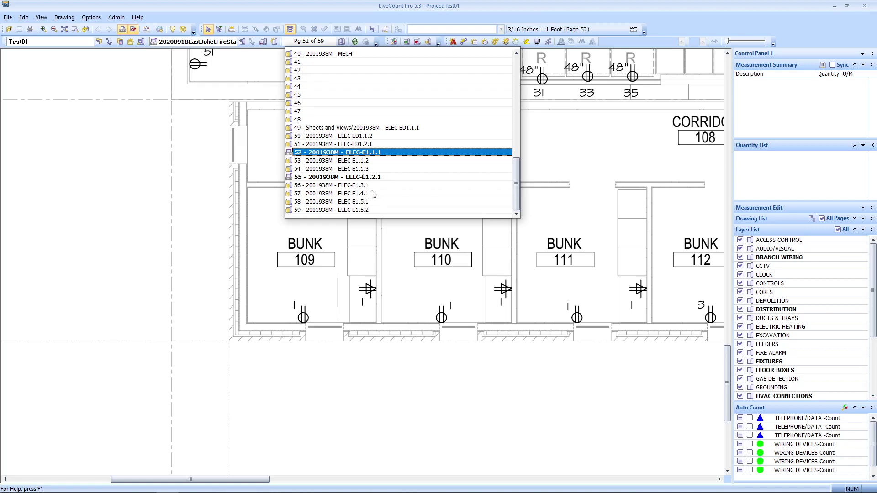
pyautogui.click(369, 269)
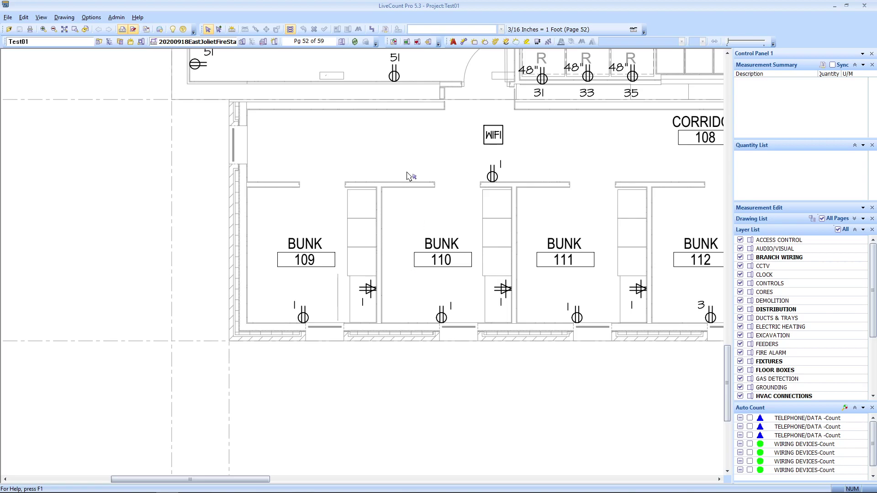
# - Open the remote planroom's change order/estimate selection, close it without choosing one, and return to the Bunk rooms and Corridor 108
pyautogui.click(358, 46)
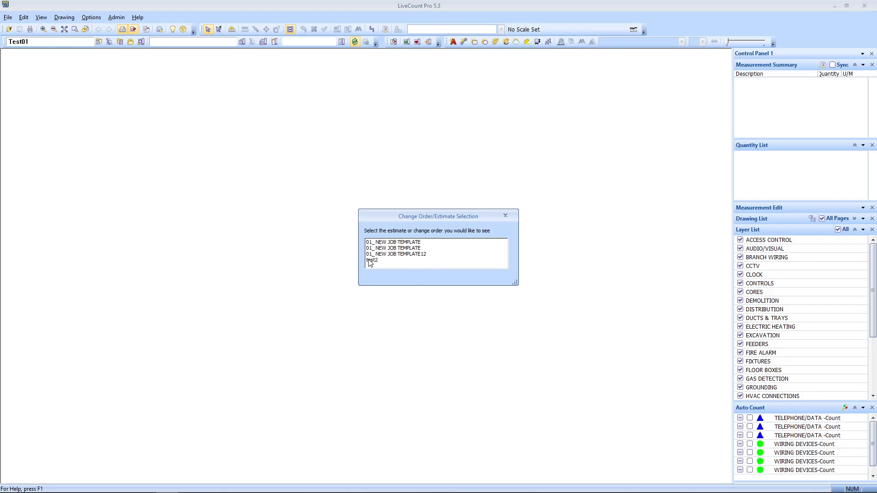
pyautogui.click(506, 217)
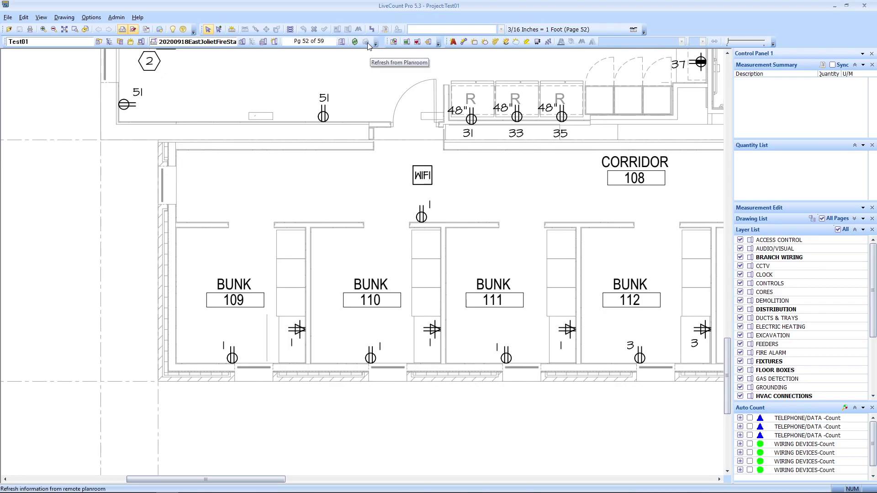
pyautogui.moveTo(427, 117); pyautogui.dragTo(386, 140)
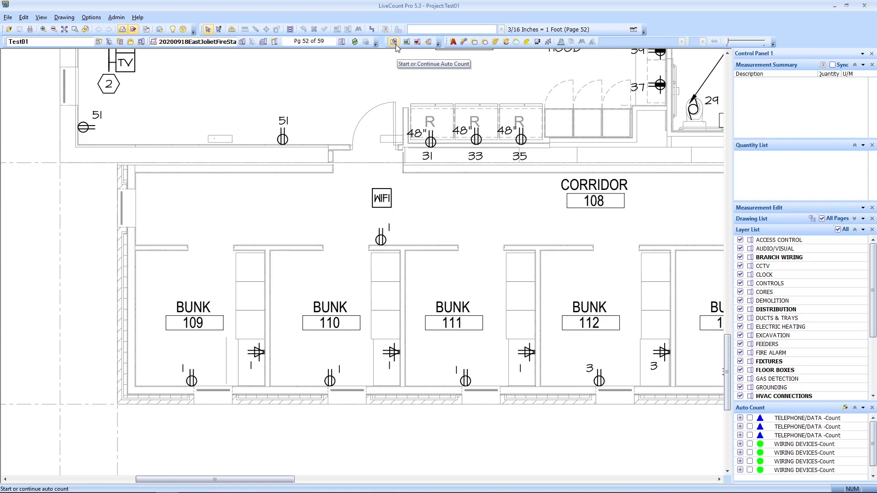
# - Place a text annotation reading "test" in the corridor between the WIFI symbol and the Corridor 108 label, with blue text
pyautogui.click(454, 44)
pyautogui.click(448, 185)
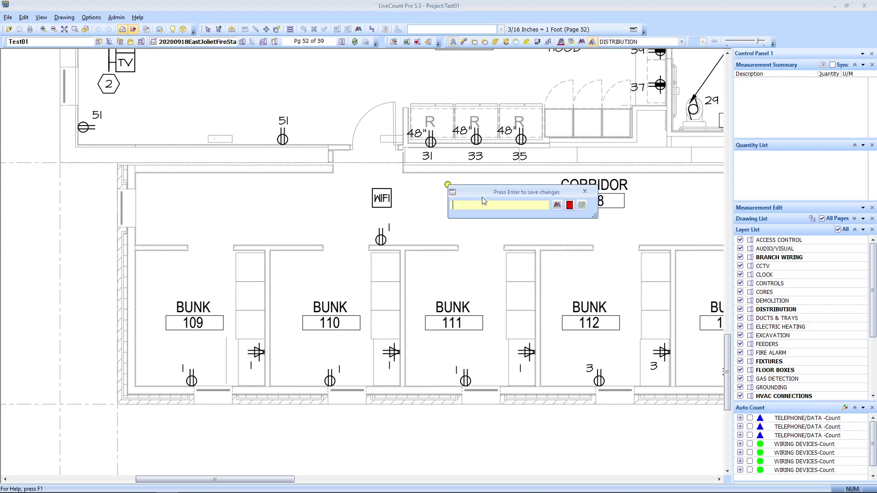
pyautogui.write('test')
pyautogui.click(556, 206)
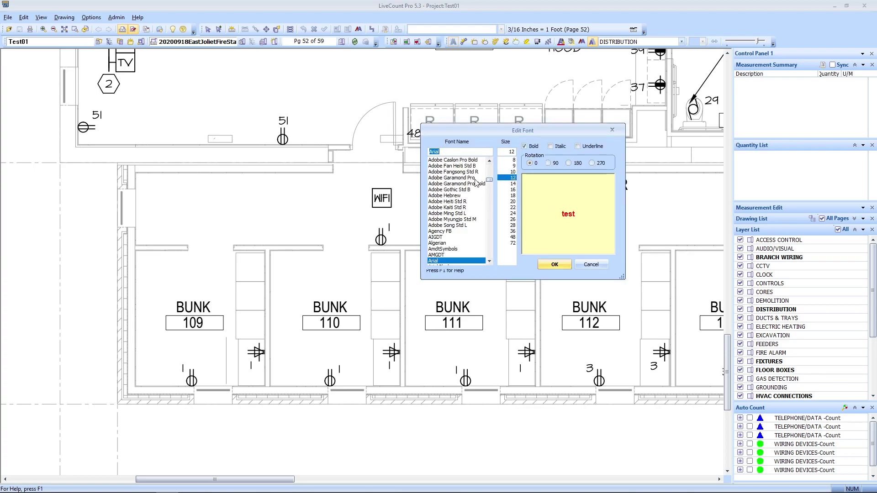
pyautogui.click(593, 262)
pyautogui.click(571, 206)
pyautogui.click(529, 184)
pyautogui.click(490, 267)
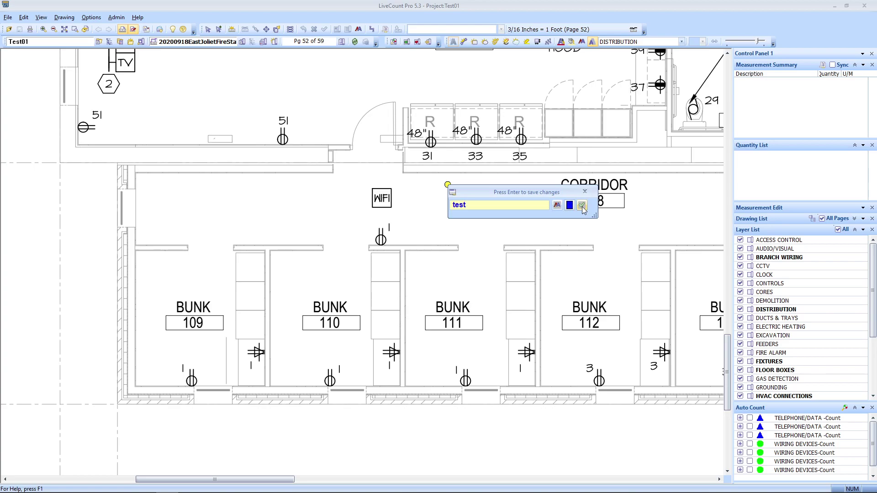
pyautogui.click(582, 206)
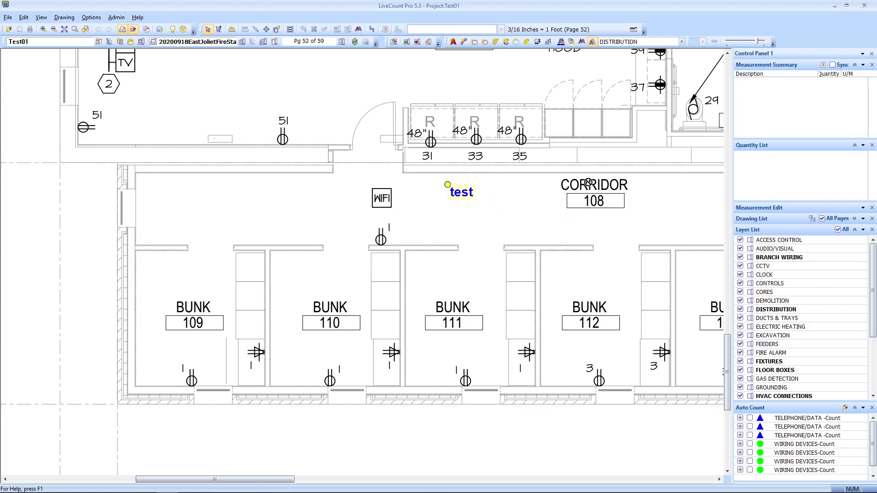
# - Try moving the "test" annotation to the room above Bunk 109 and back into the corridor, and leave the Move tool
pyautogui.click(491, 218)
pyautogui.click(461, 196)
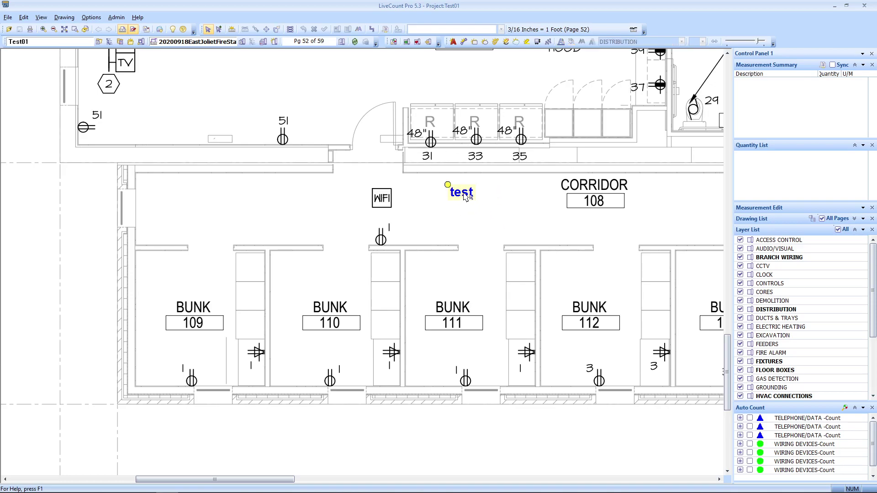
pyautogui.click(267, 29)
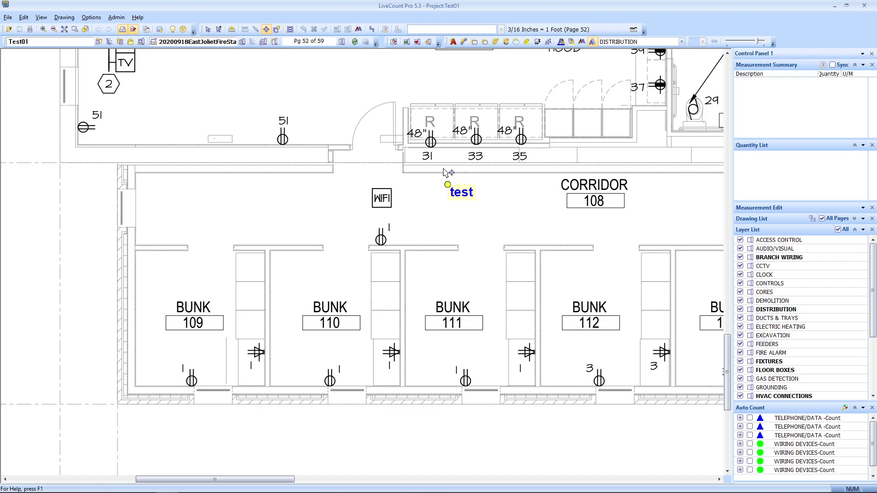
pyautogui.moveTo(449, 187)
pyautogui.mouseDown()
pyautogui.moveTo(431, 216)
pyautogui.moveTo(297, 122)
pyautogui.moveTo(459, 113)
pyautogui.moveTo(152, 110)
pyautogui.mouseUp()
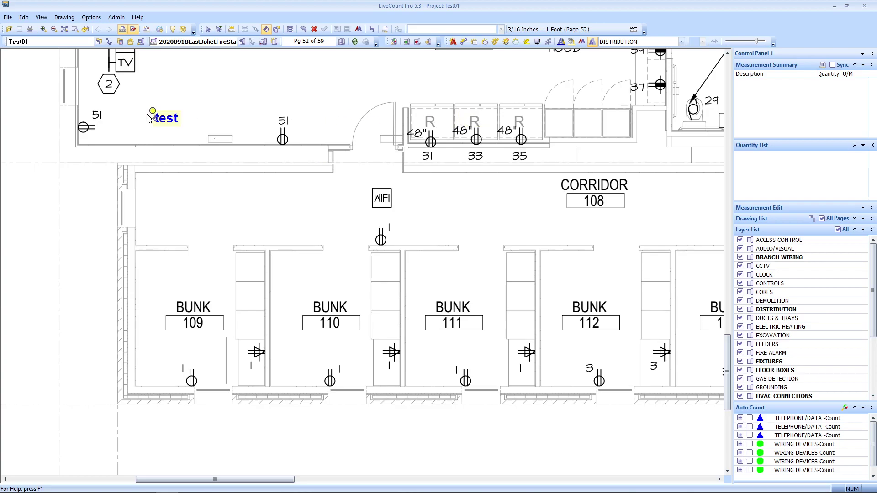
pyautogui.click(454, 203)
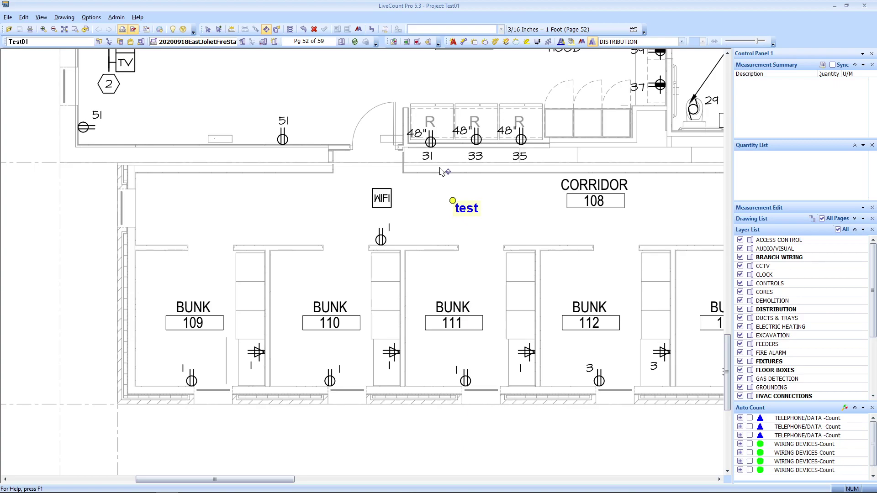
pyautogui.press('Escape')
# - Delete the "test" annotation from the corridor
pyautogui.click(465, 195)
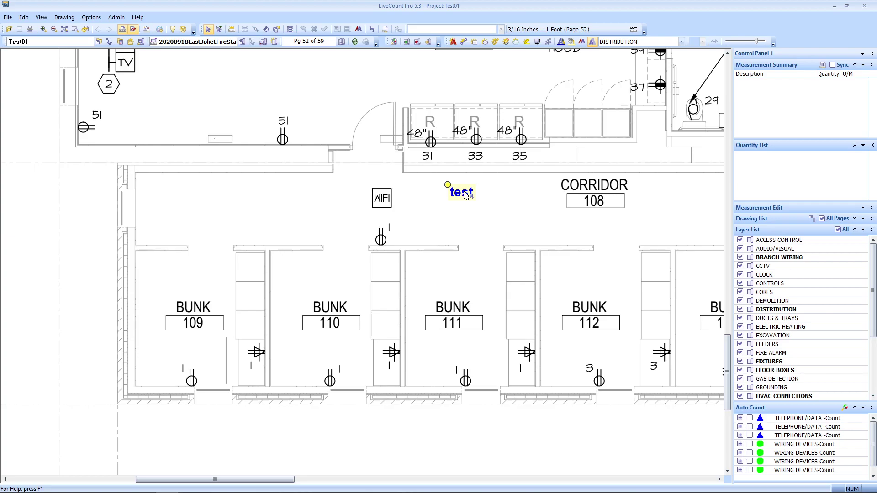
pyautogui.press('Delete')
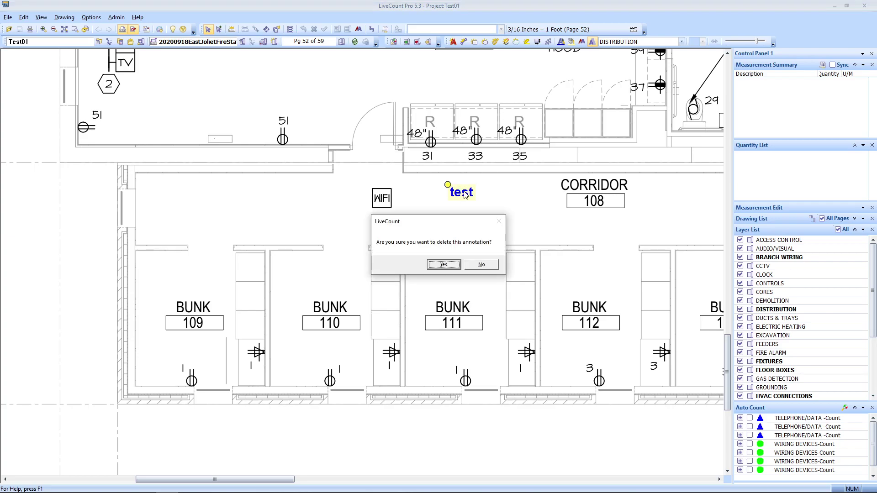
pyautogui.click(449, 268)
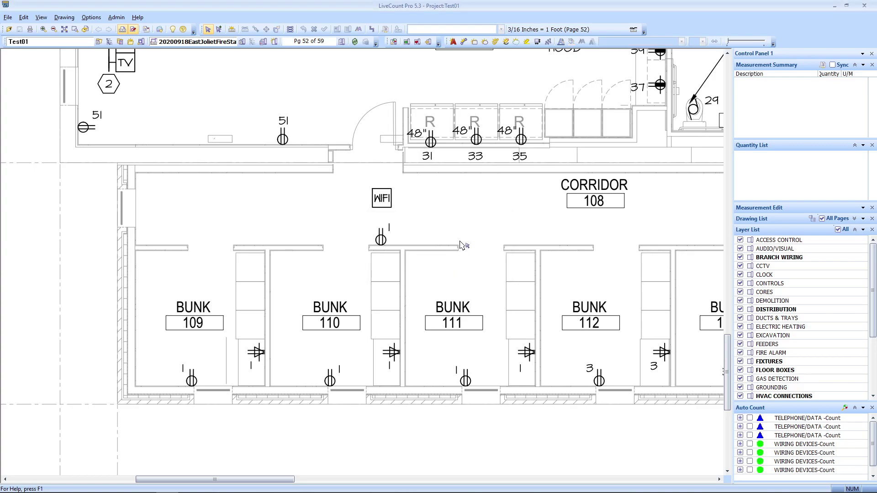
# - Try drawing a line annotation from the corridor's upper wall down the wall between Bunk 111 and Bunk 112
pyautogui.click(465, 42)
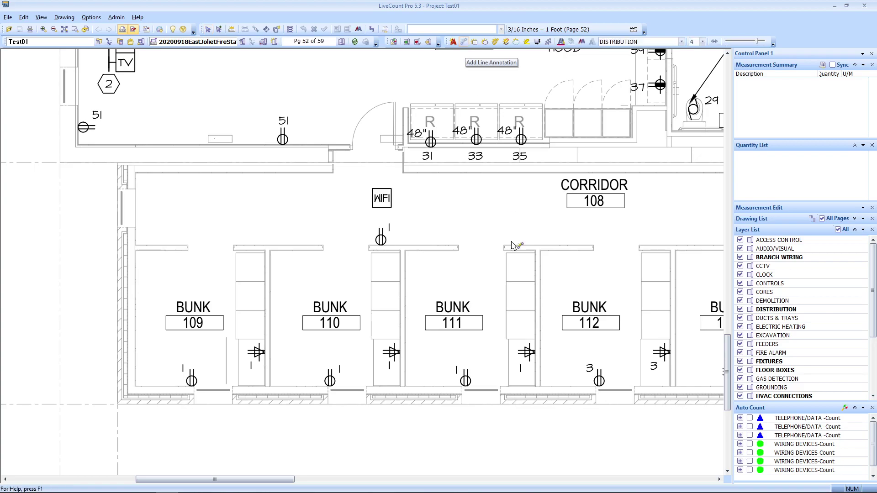
pyautogui.click(537, 167)
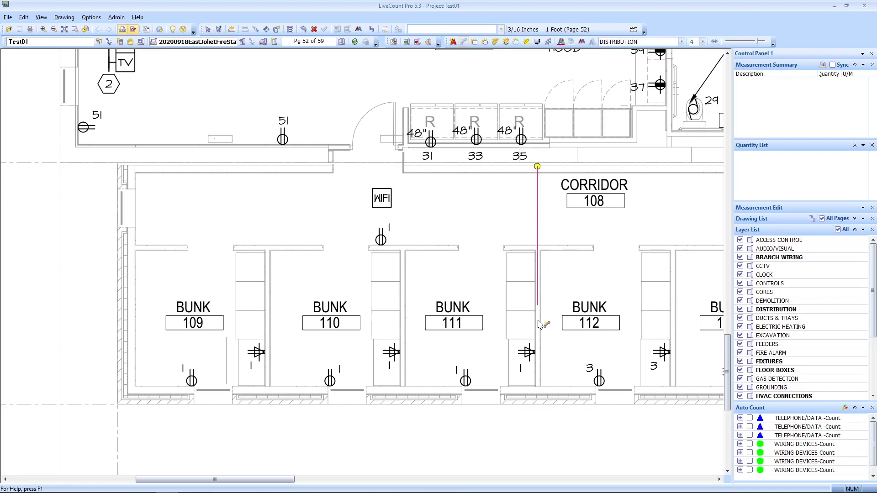
pyautogui.click(537, 390)
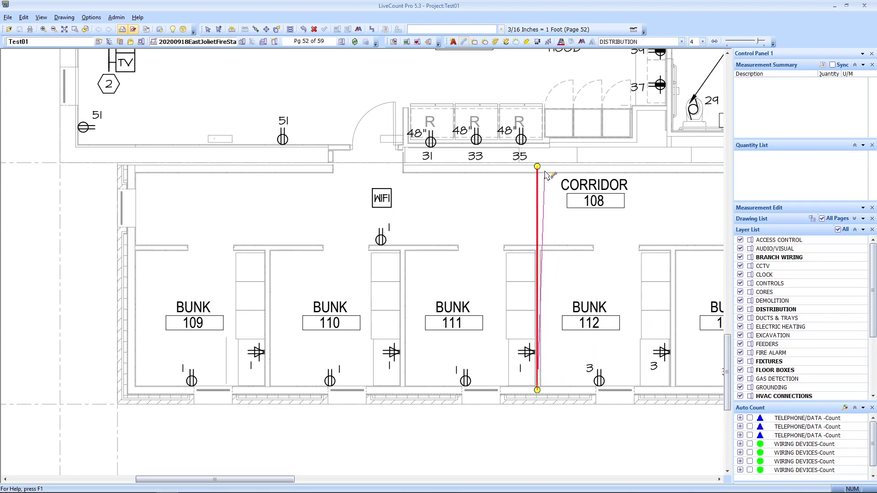
pyautogui.press('Escape')
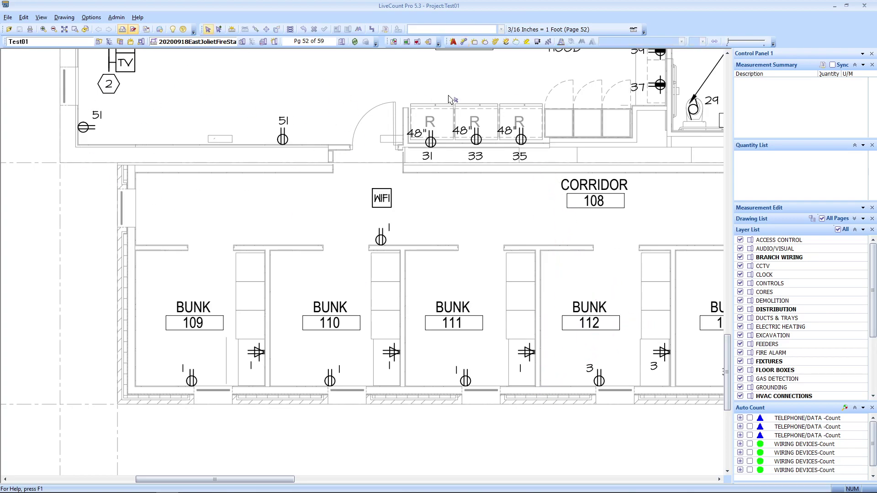
# - Draw a rectangle annotation around the receptacle numbered 31 above the corridor
pyautogui.click(478, 43)
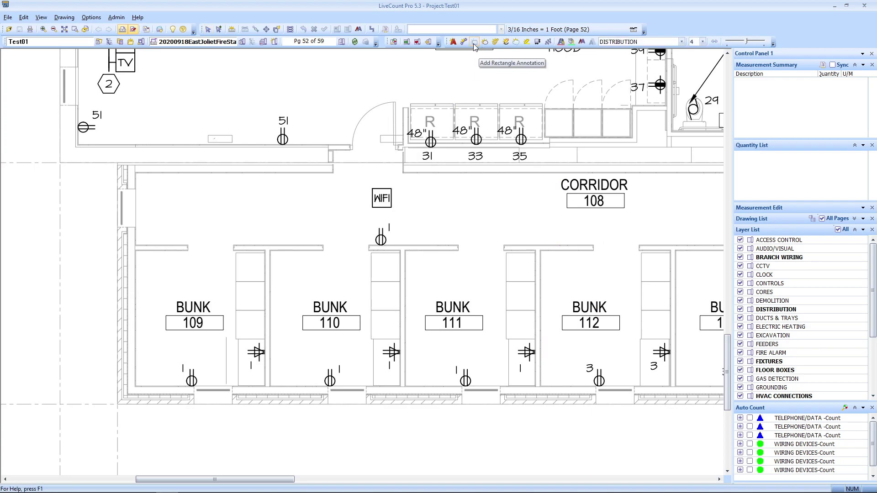
pyautogui.scroll(-3, 376, 204)
pyautogui.scroll(5, 407, 187)
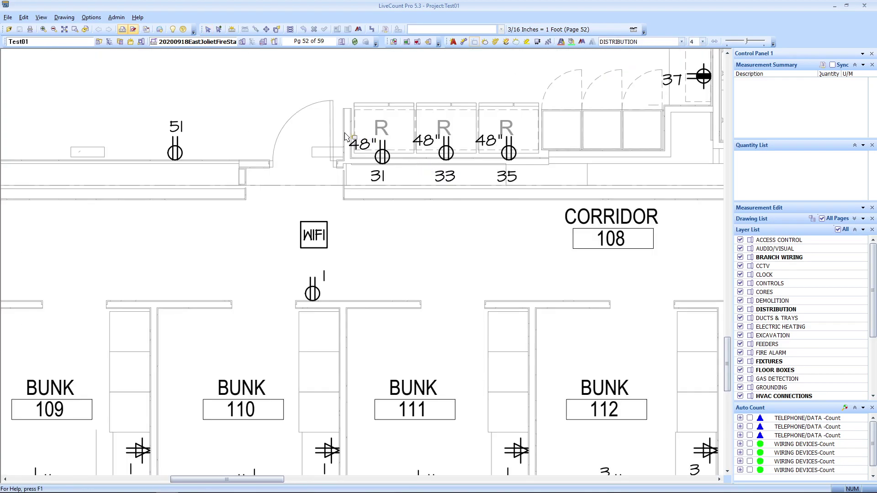
pyautogui.click(403, 186)
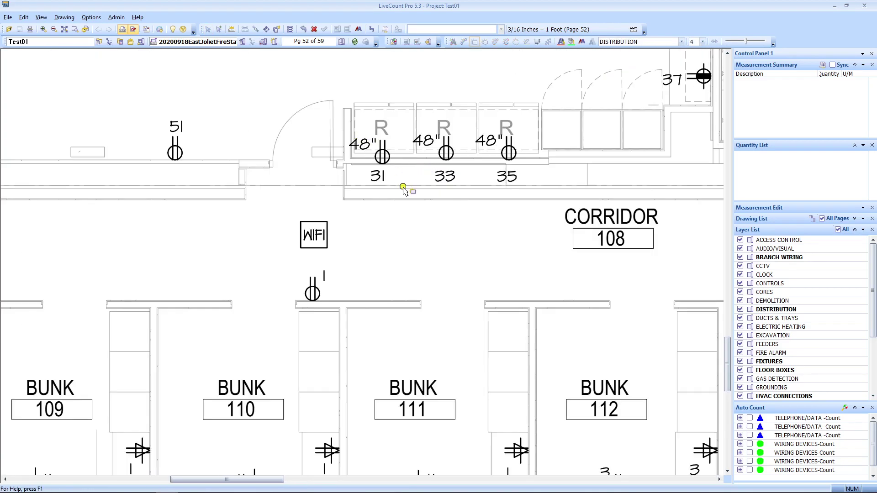
pyautogui.click(344, 130)
pyautogui.click(422, 225)
pyautogui.click(378, 154)
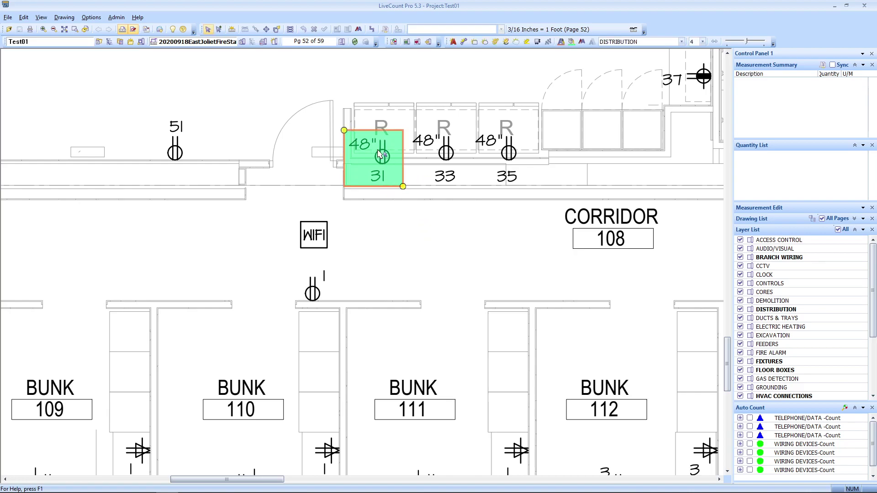
pyautogui.rightClick(380, 155)
pyautogui.click(422, 176)
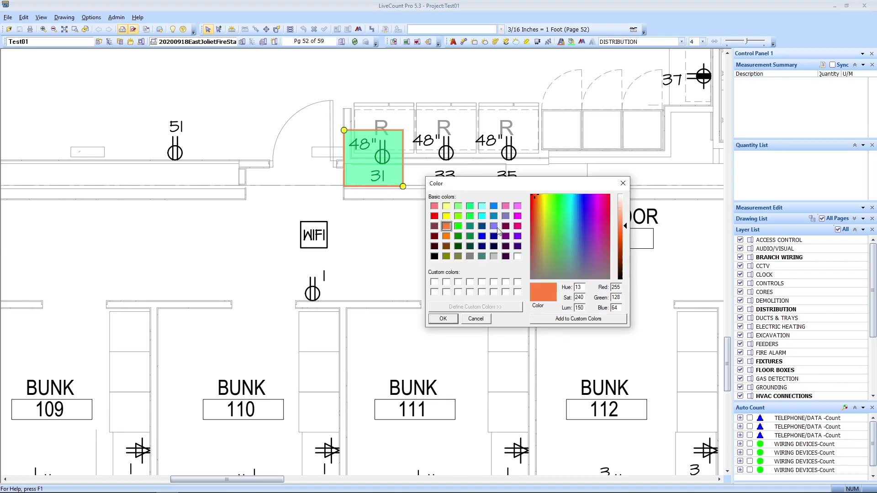
pyautogui.click(475, 319)
# - Set the background color of the rectangle around receptacle 31 to blue
pyautogui.rightClick(374, 151)
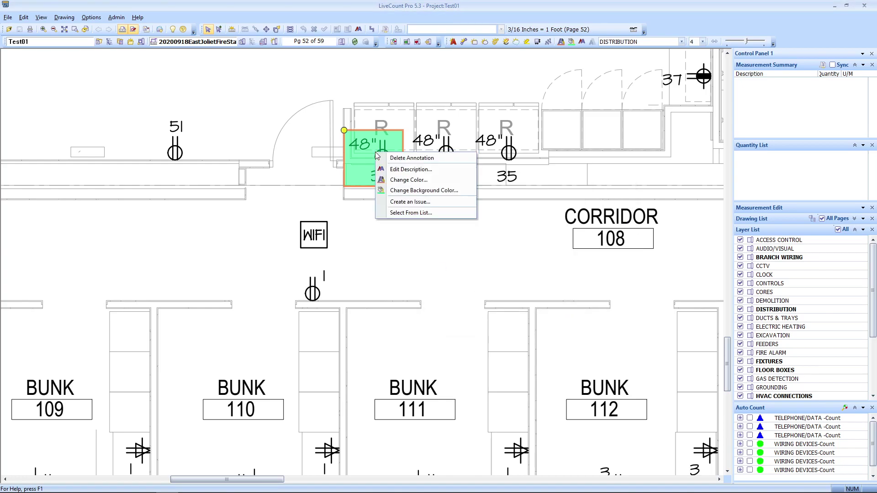
pyautogui.click(410, 192)
pyautogui.click(468, 251)
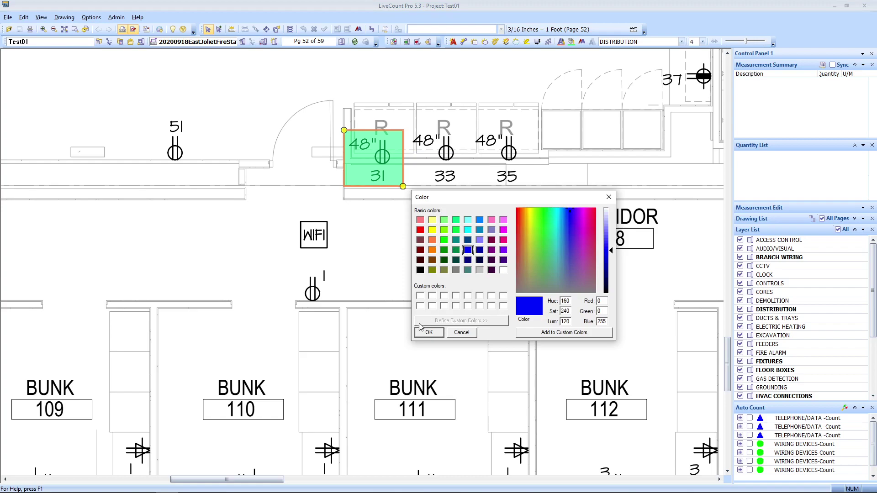
pyautogui.click(429, 332)
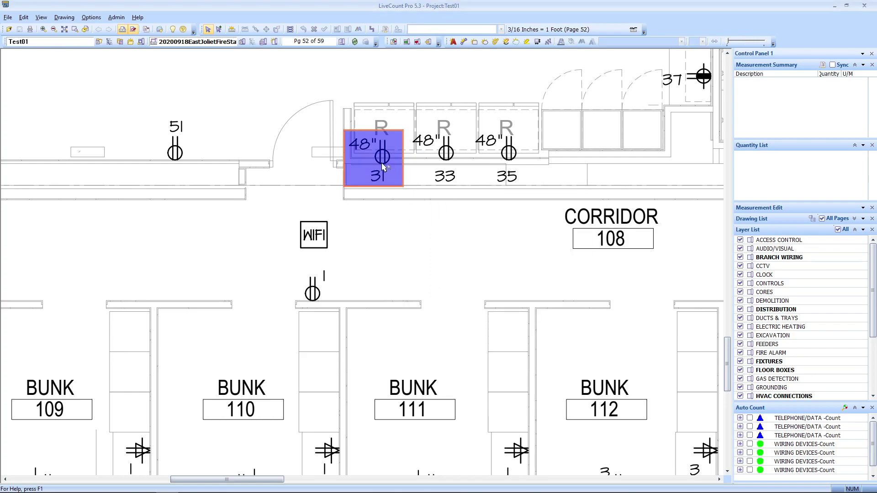
# - Draw a rectangle annotation around note 8 about the 4-gang Wiremold wall box in the drawing's note list
pyautogui.scroll(-3, 392, 229)
pyautogui.moveTo(331, 260); pyautogui.dragTo(287, 299)
pyautogui.moveTo(525, 215); pyautogui.dragTo(96, 367)
pyautogui.scroll(-2, 96, 367)
pyautogui.scroll(2, 574, 88)
pyautogui.moveTo(573, 87); pyautogui.dragTo(405, 220)
pyautogui.scroll(4, 405, 244)
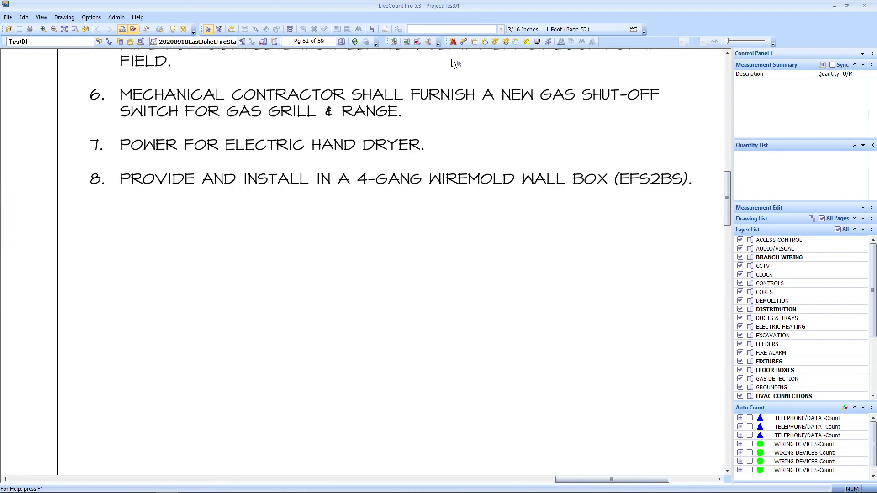
pyautogui.click(475, 41)
pyautogui.click(83, 167)
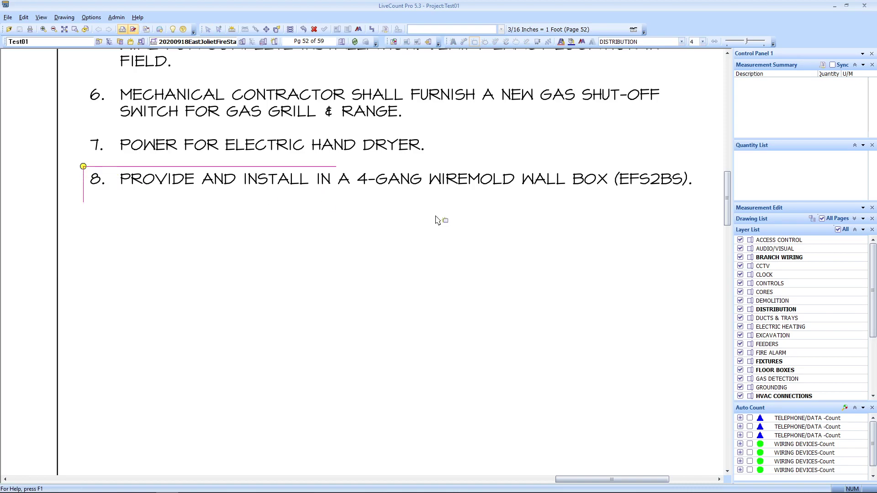
pyautogui.click(693, 197)
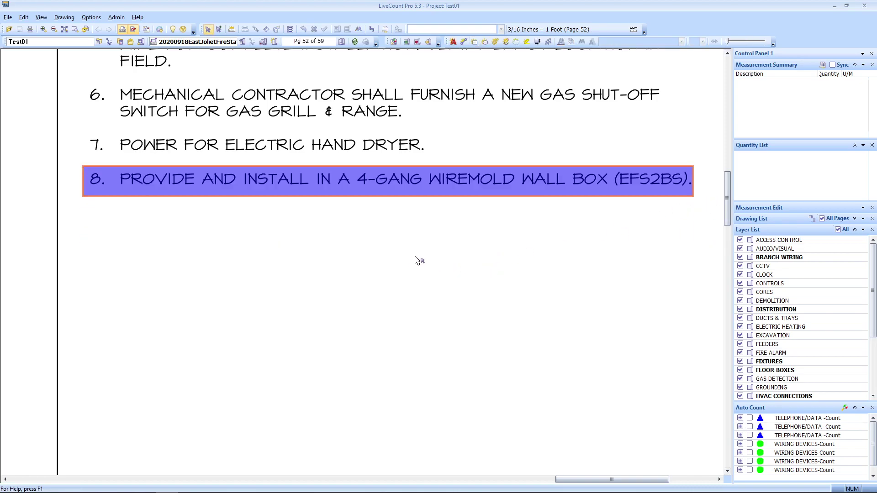
# - Draw a circular annotation around the number 7 of the electric hand dryer note
pyautogui.click(486, 44)
pyautogui.moveTo(244, 230); pyautogui.dragTo(342, 303)
pyautogui.click(181, 204)
pyautogui.click(208, 233)
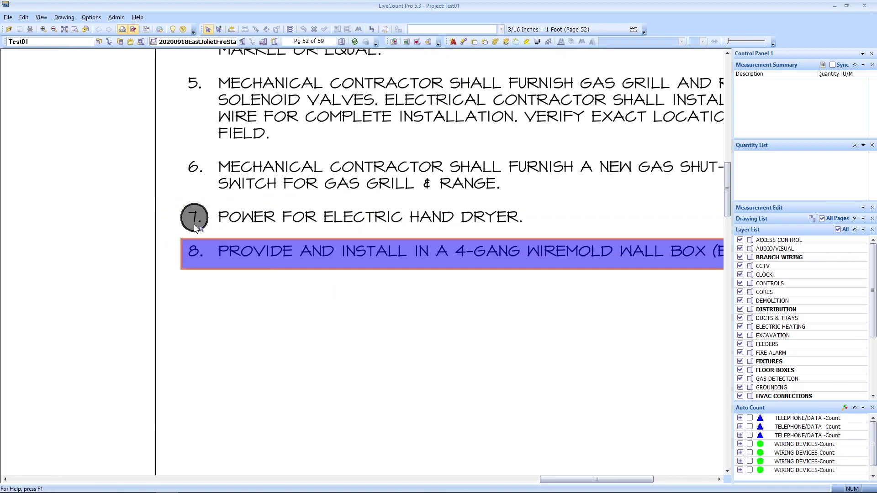
# - Try outlining note 5 about the gas grill and range solenoid valves with a cloud annotation
pyautogui.click(495, 42)
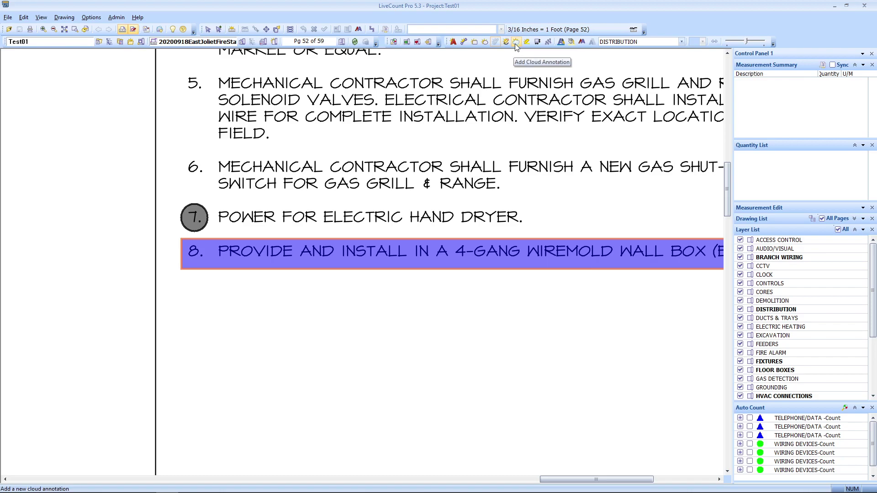
pyautogui.click(514, 43)
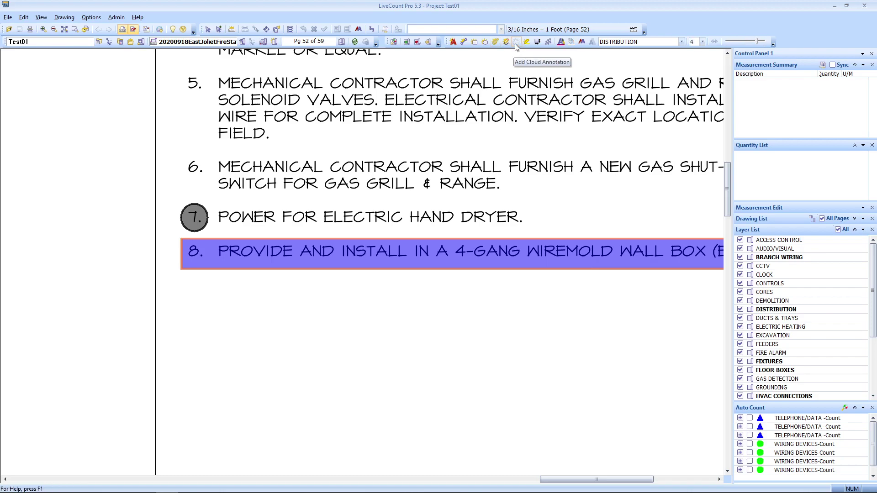
pyautogui.scroll(-2, 222, 218)
pyautogui.click(183, 148)
pyautogui.click(455, 147)
pyautogui.click(580, 145)
pyautogui.click(627, 146)
pyautogui.click(627, 189)
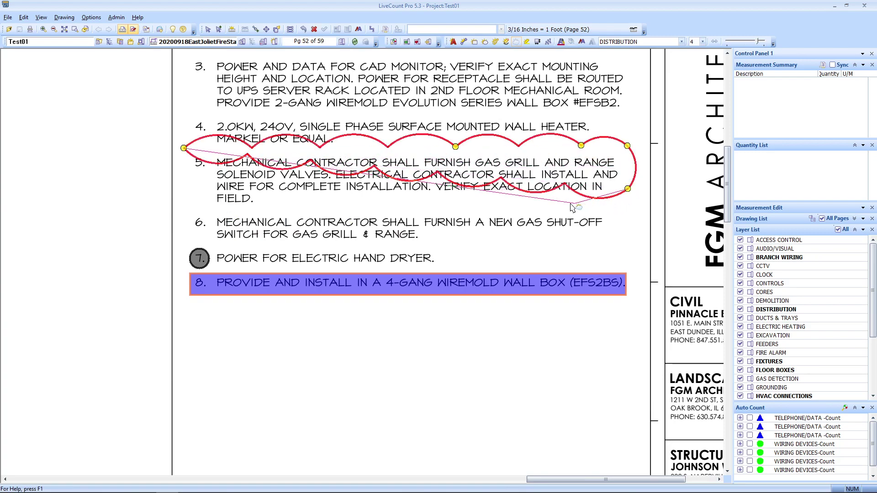
pyautogui.click(340, 204)
pyautogui.click(212, 209)
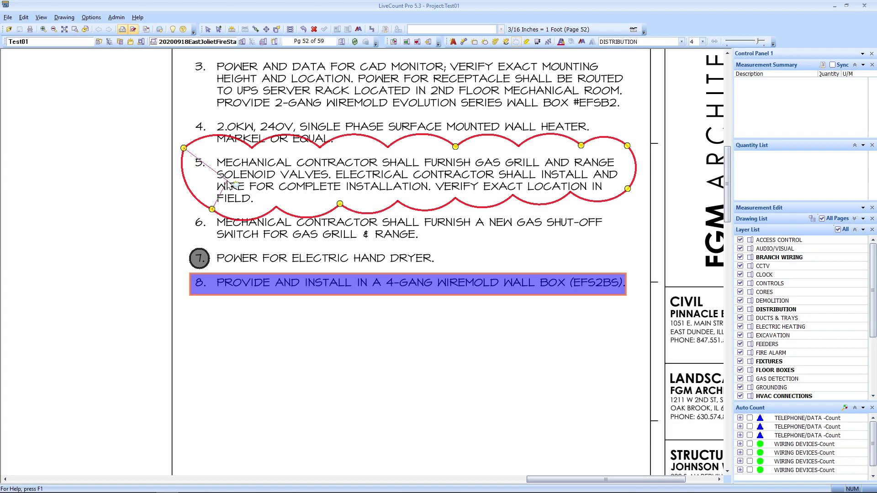
pyautogui.press('Escape')
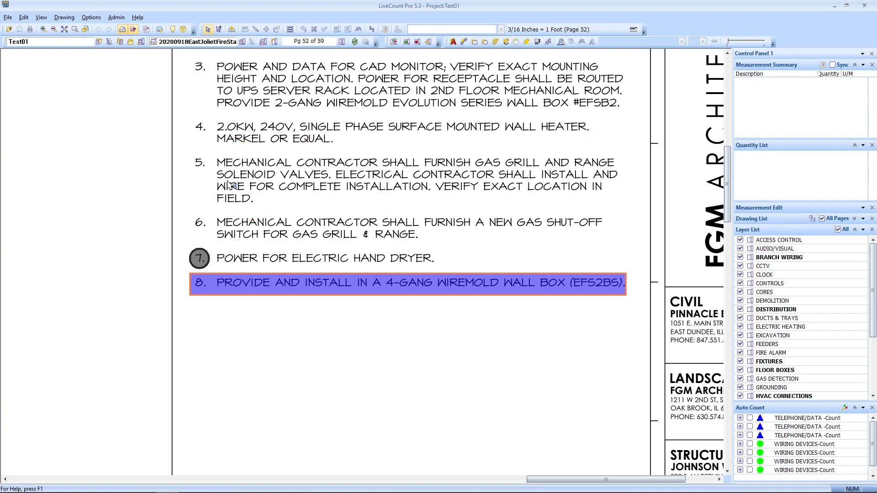
# - Try highlighting the first text lines of note 3 and note 5 with highlight annotations
pyautogui.click(530, 43)
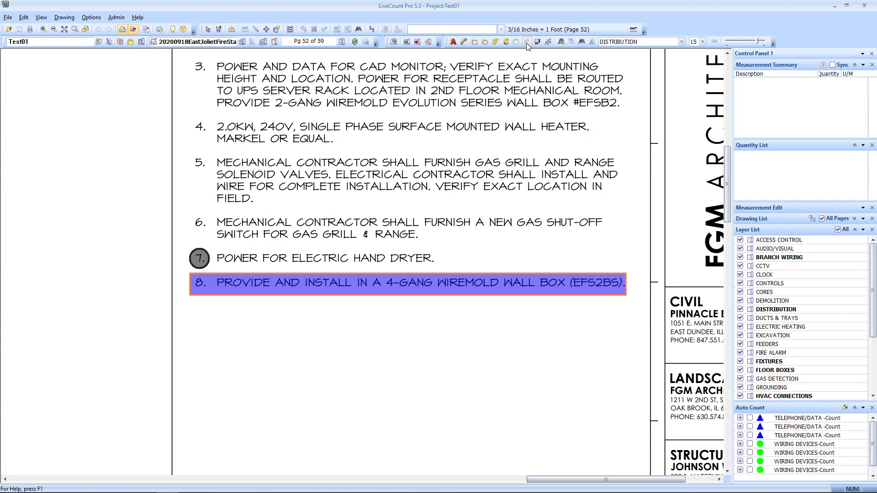
pyautogui.moveTo(510, 88); pyautogui.dragTo(523, 149)
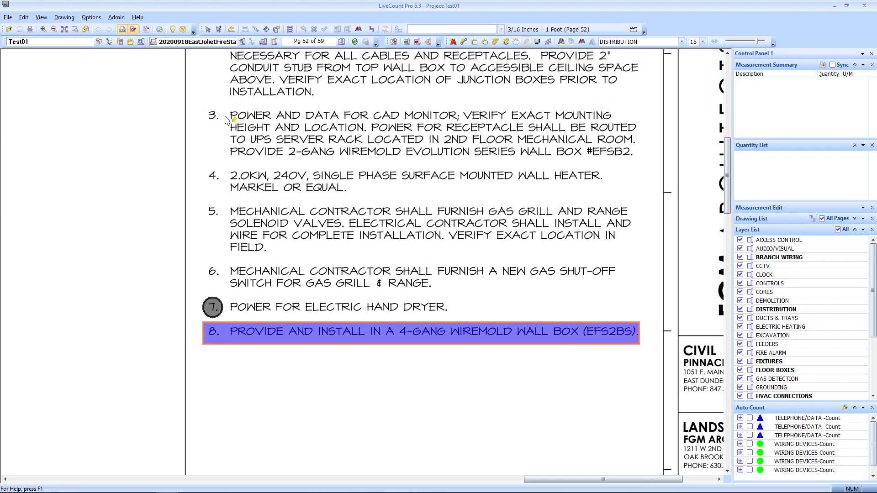
pyautogui.moveTo(226, 116); pyautogui.dragTo(605, 115)
pyautogui.scroll(1, 462, 280)
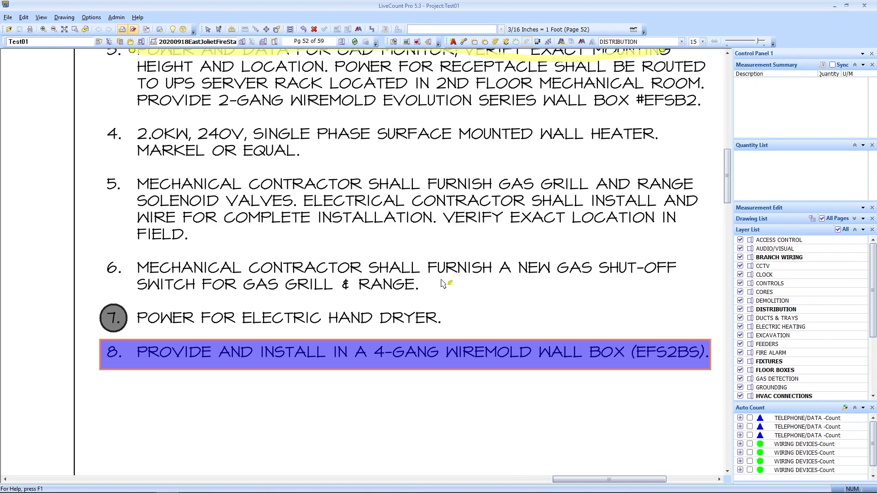
pyautogui.scroll(-1, 137, 185)
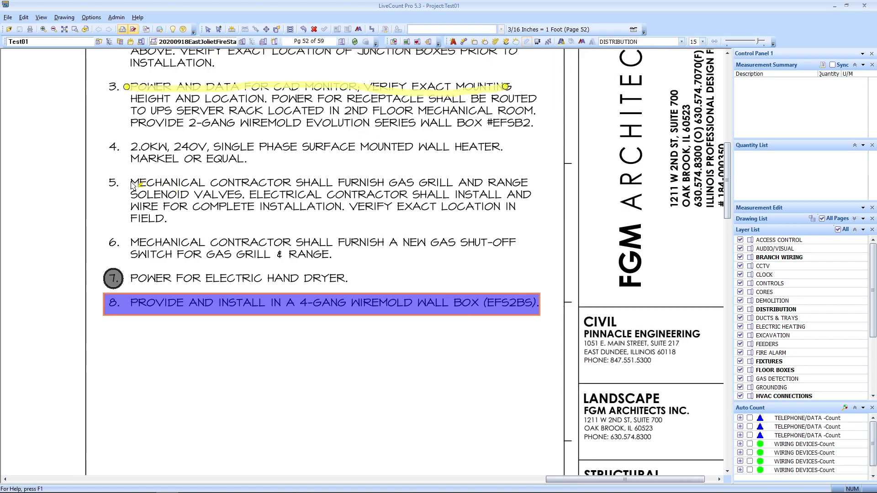
pyautogui.moveTo(132, 184); pyautogui.dragTo(528, 185)
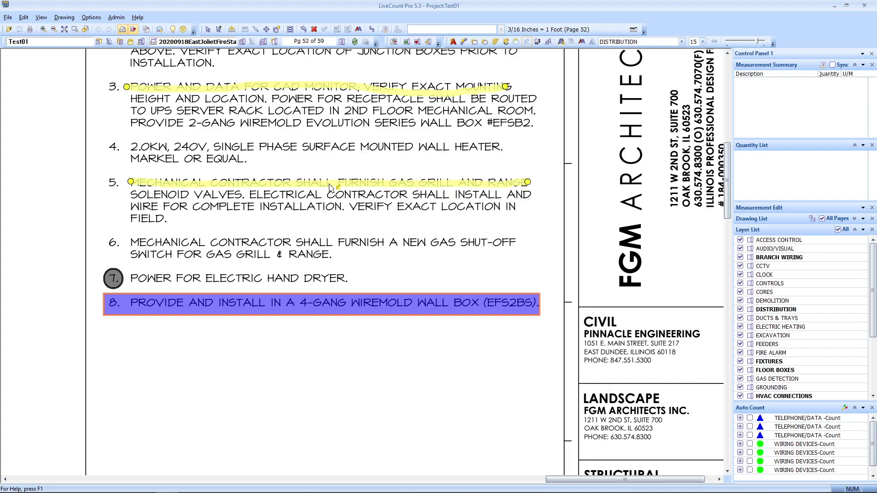
pyautogui.scroll(1, 330, 187)
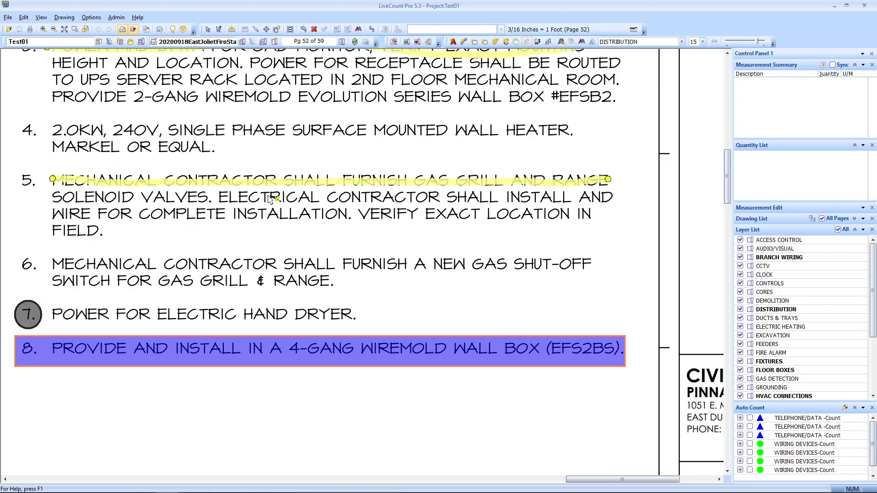
pyautogui.press('Delete')
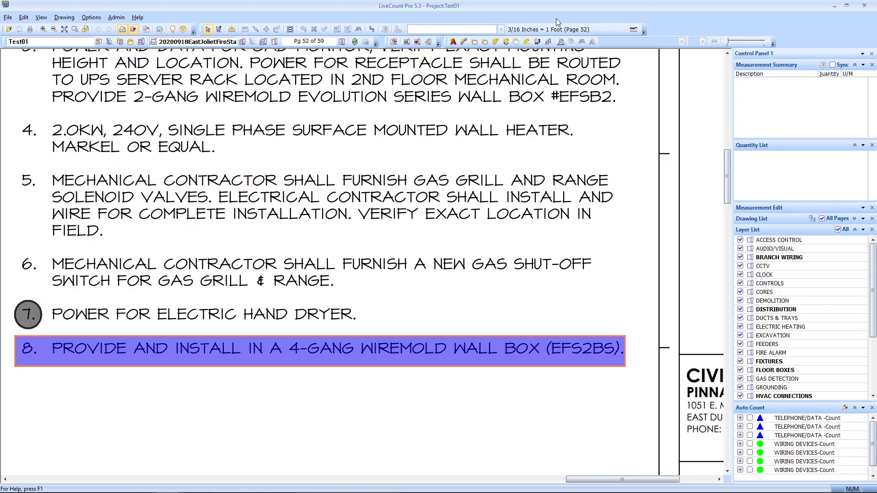
# - Add a dimension annotation spanning vertically from grid line X-G to grid line X-F, beside the EMS Office
pyautogui.click(537, 40)
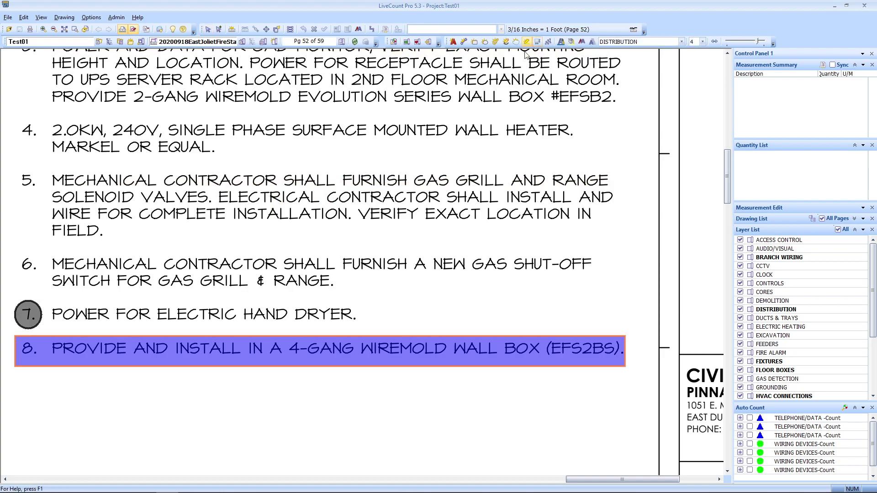
pyautogui.scroll(-2, 507, 122)
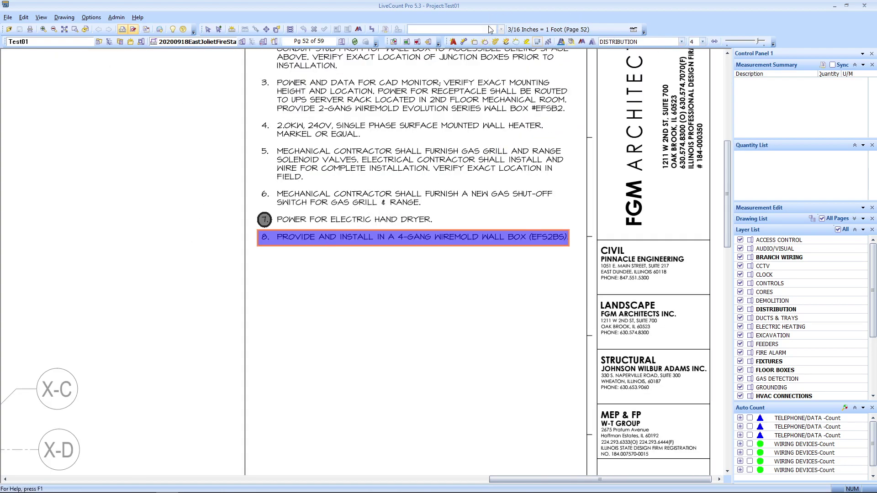
pyautogui.scroll(-1, 480, 142)
pyautogui.scroll(3, 320, 336)
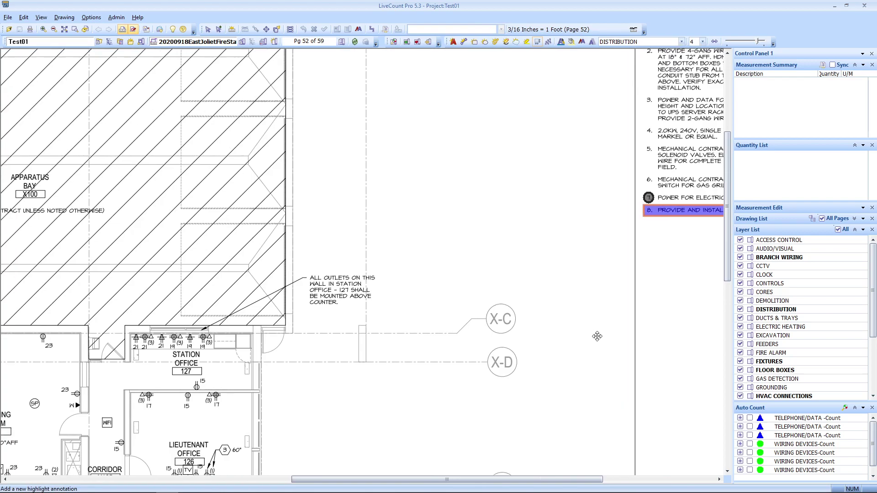
pyautogui.moveTo(356, 303); pyautogui.dragTo(386, 179)
pyautogui.scroll(-1, 357, 196)
pyautogui.moveTo(382, 221); pyautogui.dragTo(132, 211)
pyautogui.moveTo(185, 166); pyautogui.dragTo(210, 139)
pyautogui.scroll(2, 491, 352)
pyautogui.click(446, 266)
pyautogui.click(448, 170)
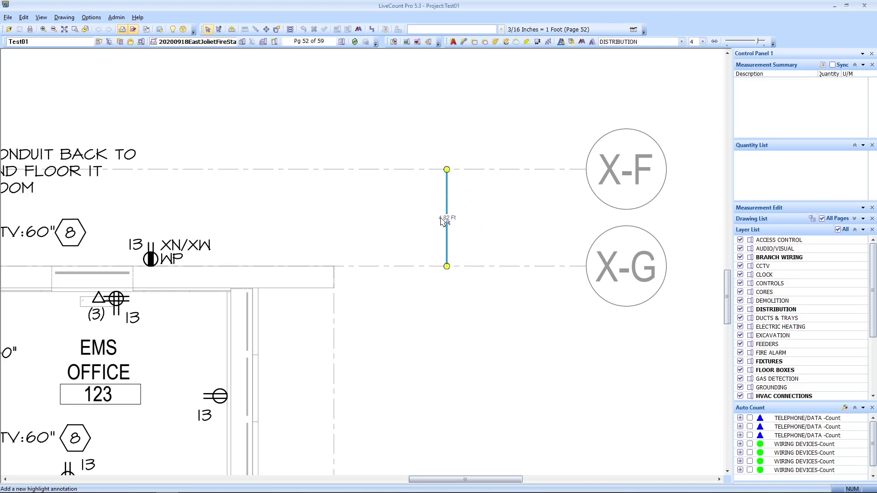
# - Delete the dimension annotation between grid lines X-F and X-G
pyautogui.scroll(-2, 397, 311)
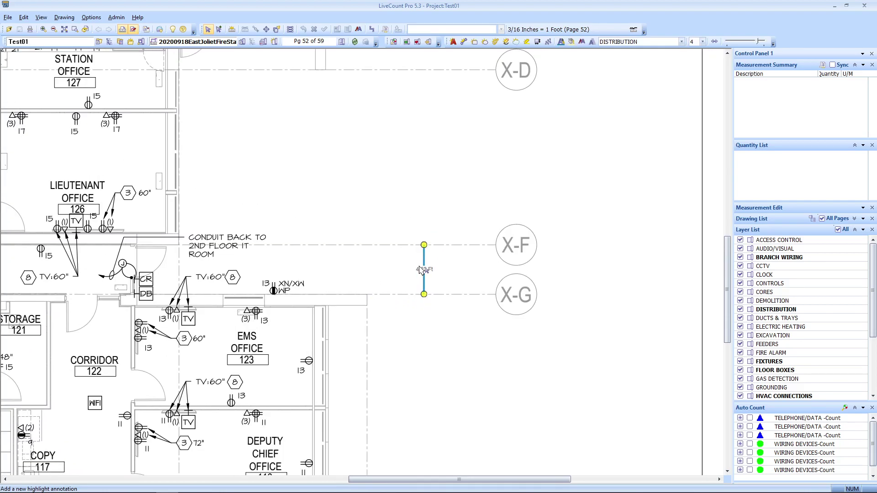
pyautogui.press('Delete')
pyautogui.click(451, 264)
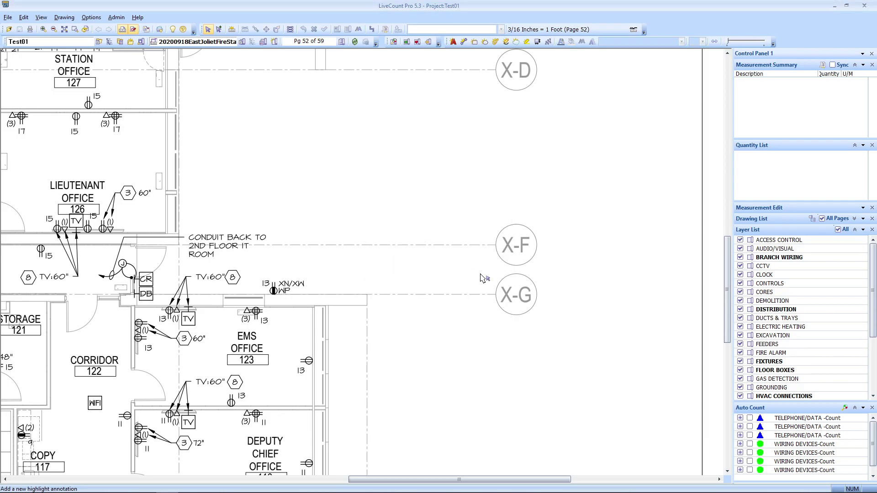
# - Draw a filled ten-point polygon annotation with overlapping edges in the blank area between grid lines X-D and X-F
pyautogui.click(548, 45)
pyautogui.click(384, 153)
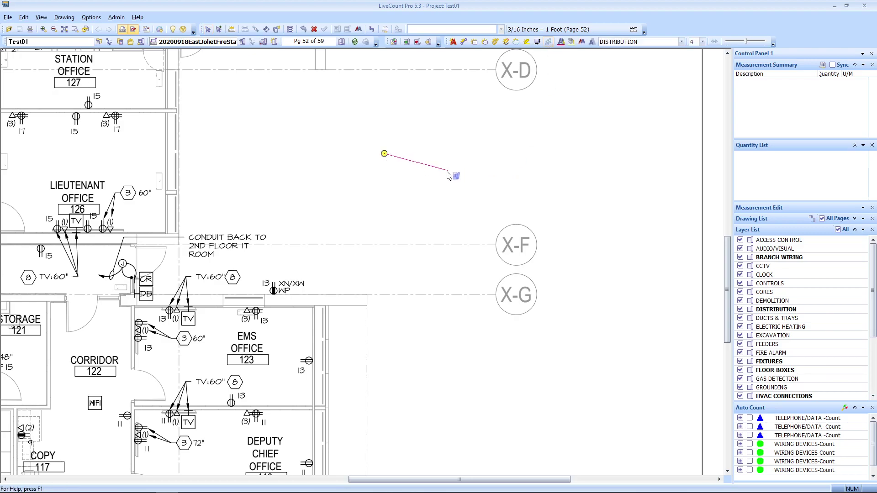
pyautogui.click(472, 154)
pyautogui.click(472, 206)
pyautogui.click(382, 205)
pyautogui.click(382, 121)
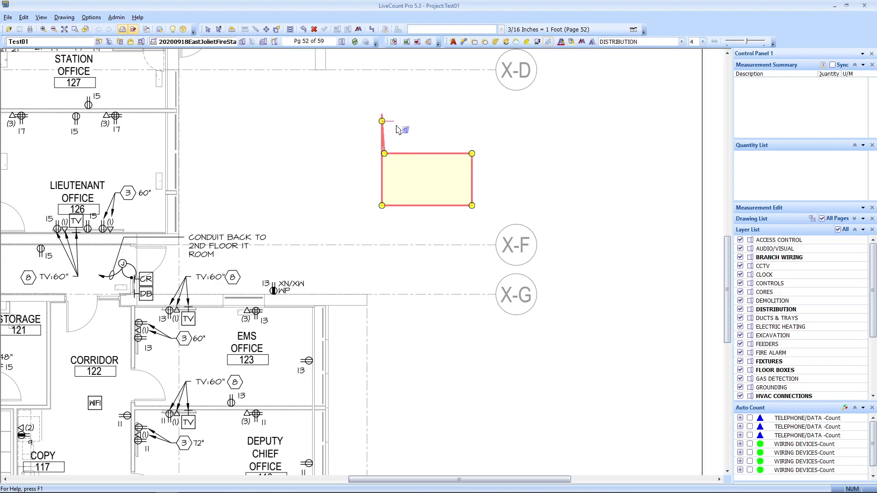
pyautogui.click(489, 130)
pyautogui.click(520, 191)
pyautogui.click(460, 236)
pyautogui.click(351, 207)
pyautogui.click(316, 149)
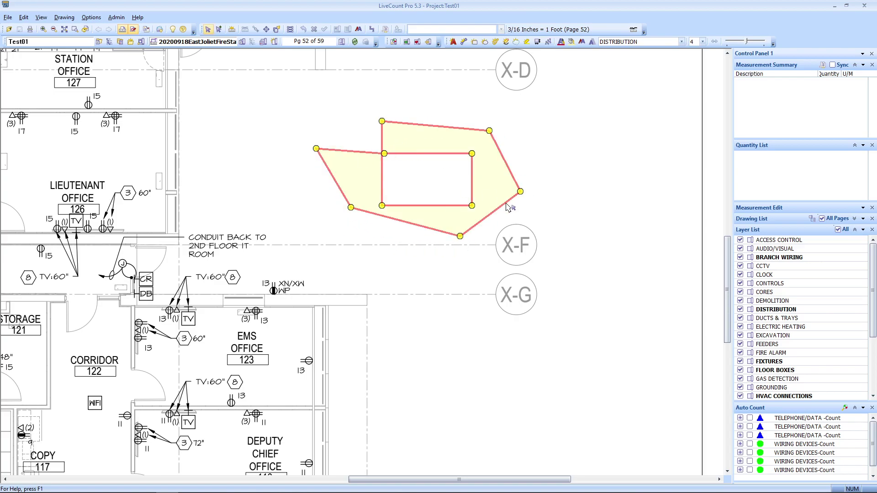
# - Delete the polygon annotation between grid lines X-D and X-F
pyautogui.press('Delete')
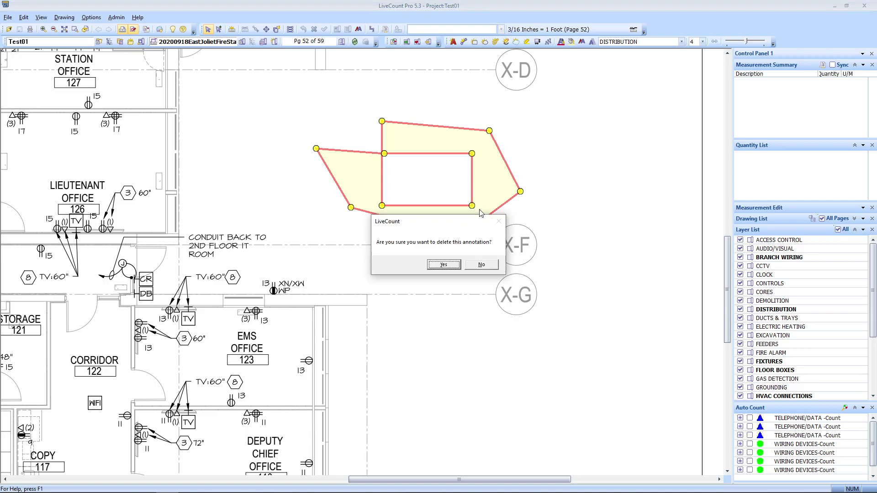
pyautogui.click(441, 265)
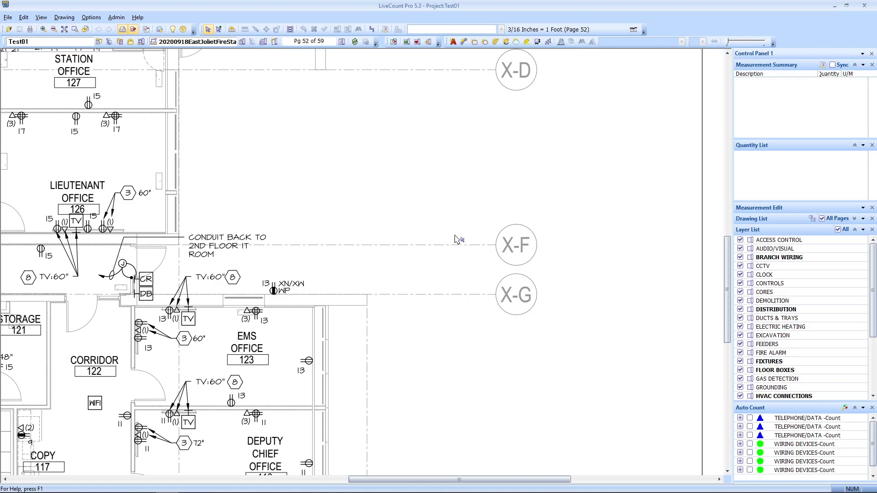
pyautogui.moveTo(388, 351); pyautogui.dragTo(516, 199)
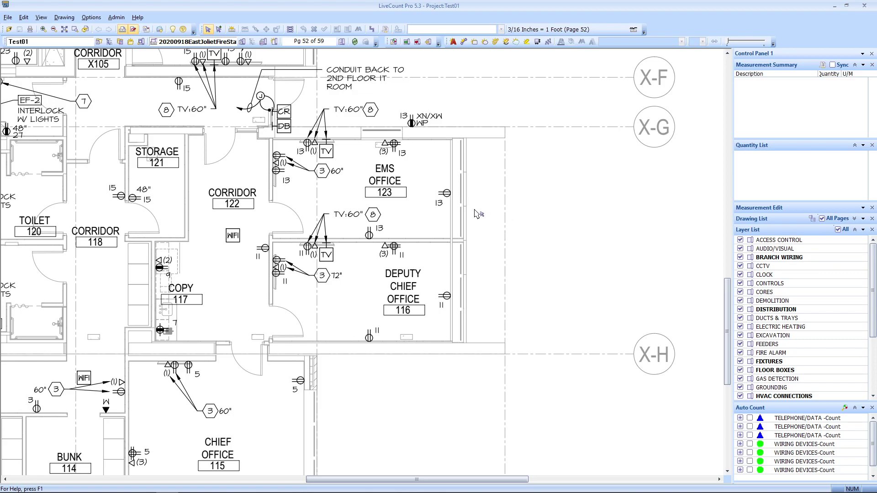
pyautogui.scroll(-5, 478, 213)
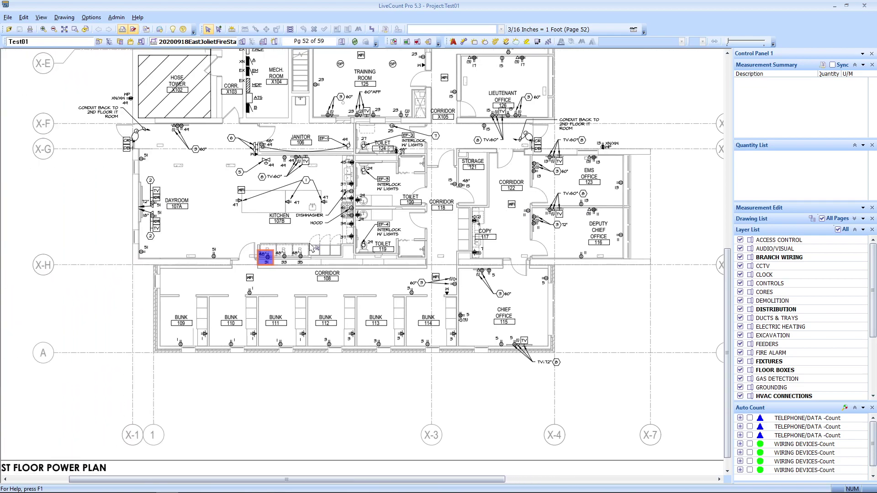
pyautogui.scroll(3, 301, 250)
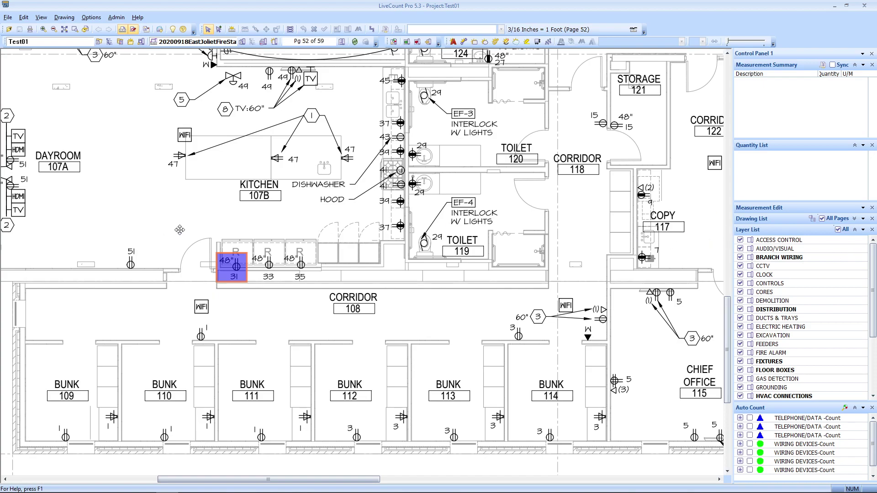
pyautogui.moveTo(163, 228); pyautogui.dragTo(215, 259)
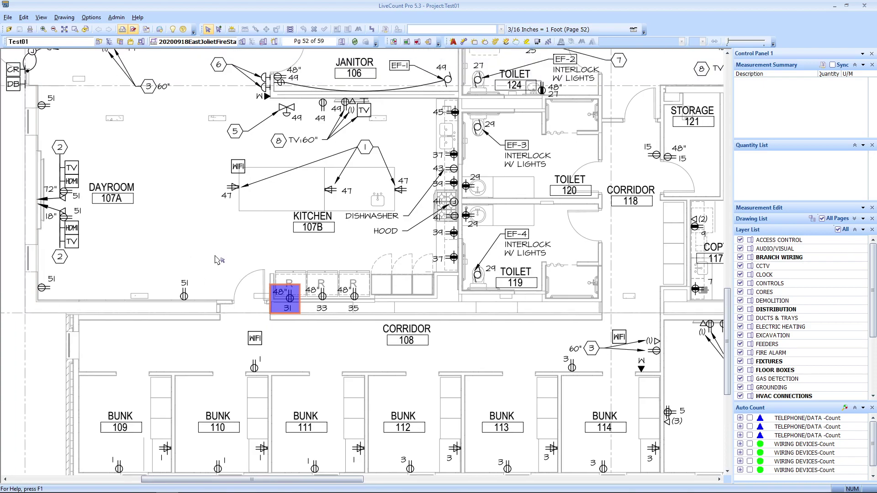
pyautogui.moveTo(218, 185); pyautogui.dragTo(245, 220)
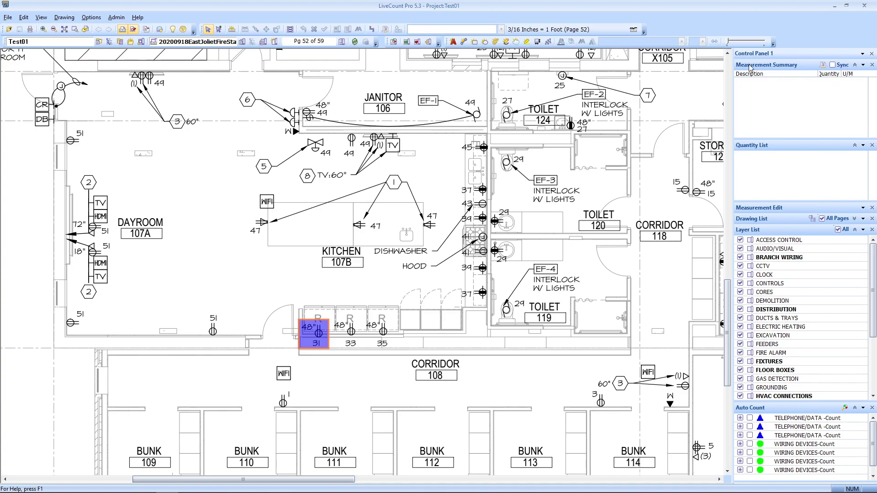
# - Add the Drawing Tree, Favorites and Bird's Eye View controls to Control Panel 1
pyautogui.click(863, 55)
pyautogui.click(863, 54)
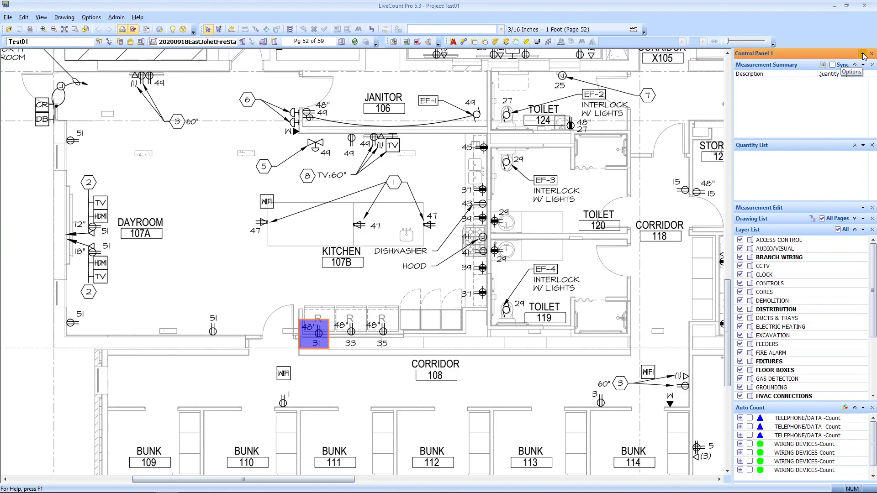
pyautogui.click(862, 54)
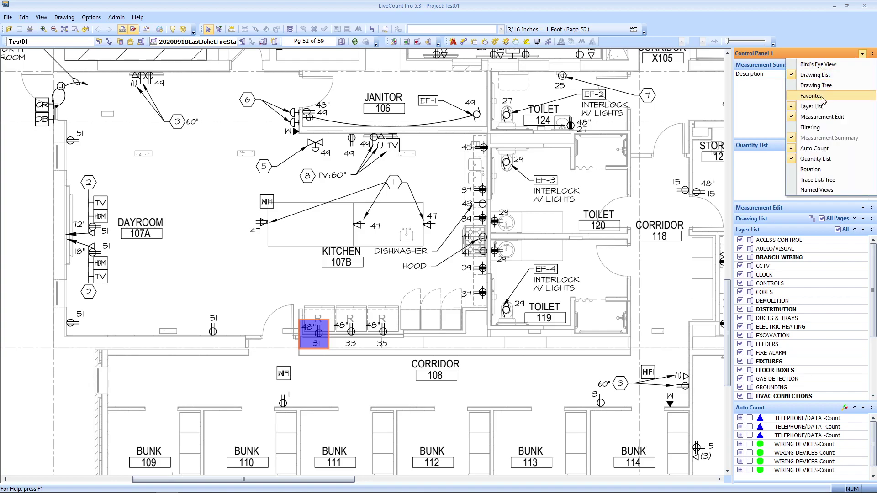
pyautogui.click(816, 86)
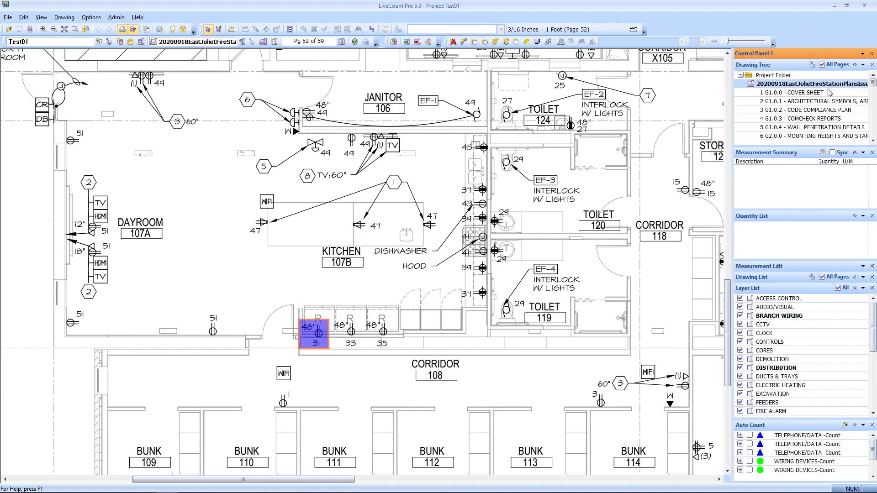
pyautogui.click(862, 55)
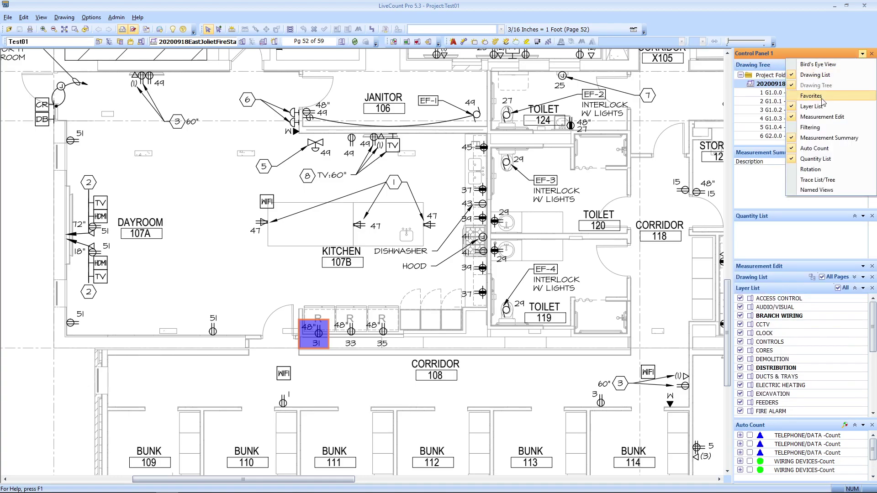
pyautogui.click(827, 94)
pyautogui.click(862, 55)
pyautogui.click(842, 64)
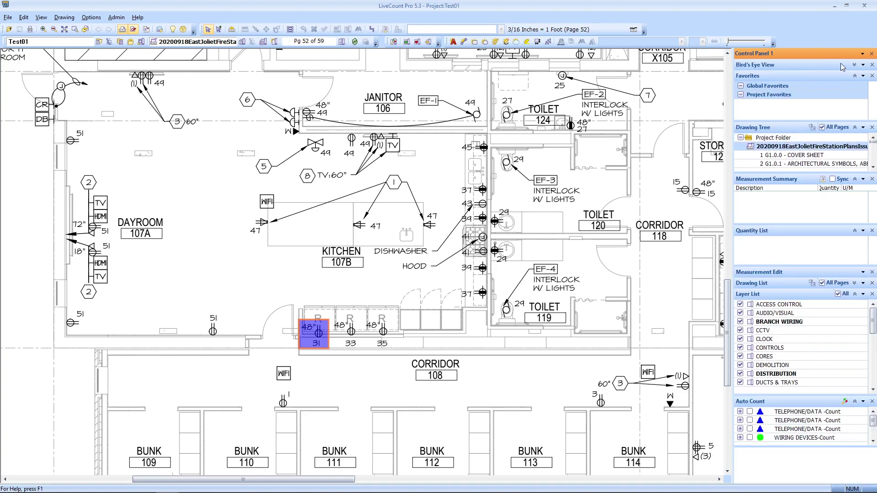
# - Add the Filtering, Rotation, Trace List/Tree and Named Views controls to Control Panel 1
pyautogui.click(862, 55)
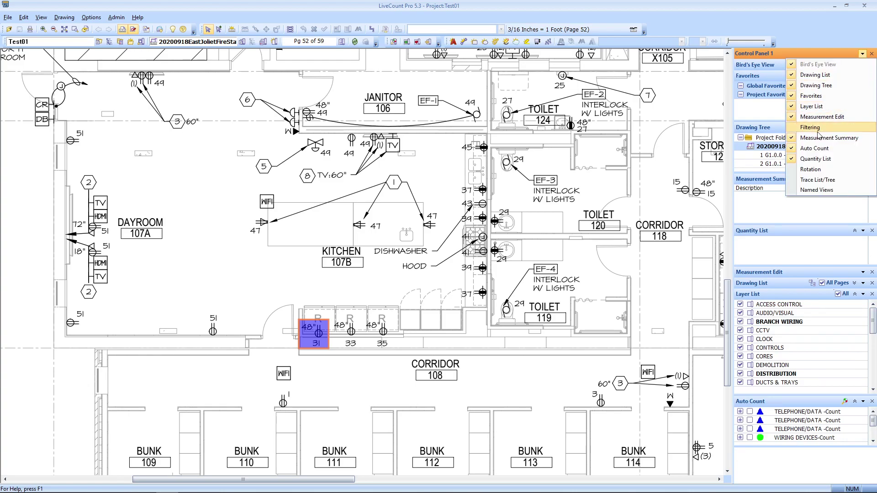
pyautogui.click(820, 122)
pyautogui.click(862, 55)
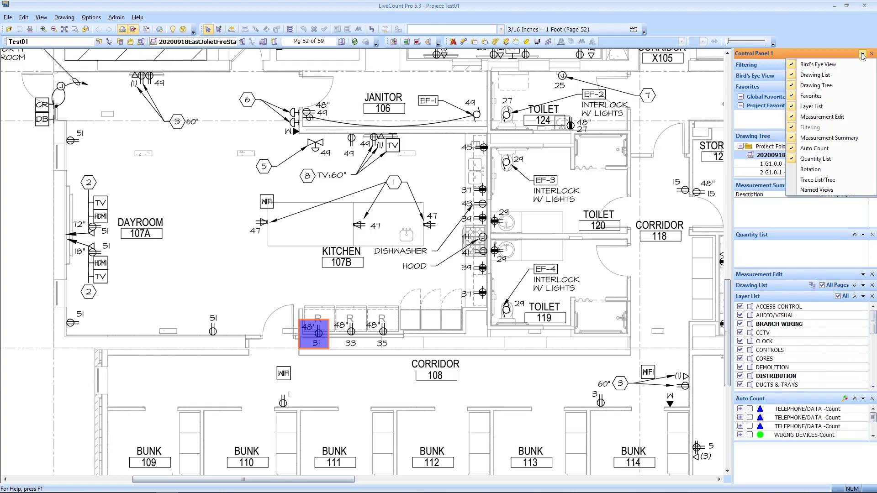
pyautogui.click(827, 176)
pyautogui.click(862, 55)
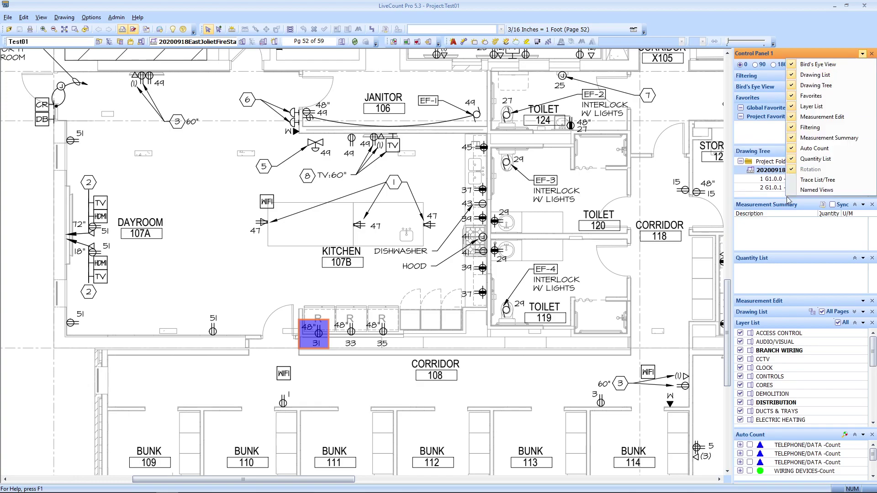
pyautogui.click(827, 179)
pyautogui.click(862, 54)
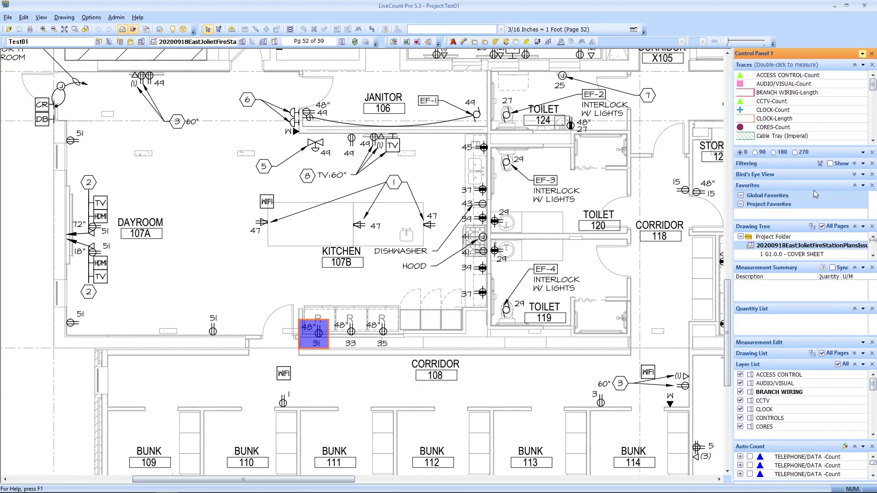
pyautogui.click(815, 194)
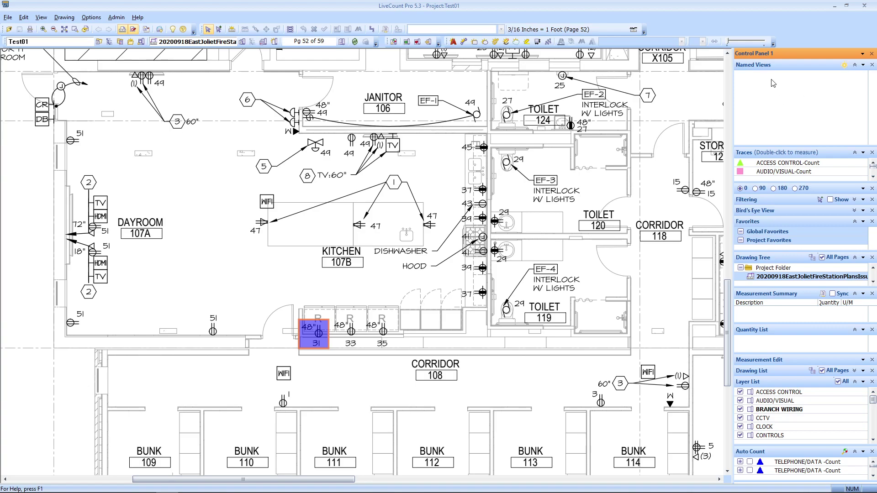
# - Examine the Toilet 119 area up close as an example view, and check the display options of the Named Views control
pyautogui.moveTo(549, 284); pyautogui.dragTo(297, 246)
pyautogui.scroll(1, 296, 246)
pyautogui.scroll(-1, 297, 249)
pyautogui.scroll(3, 432, 258)
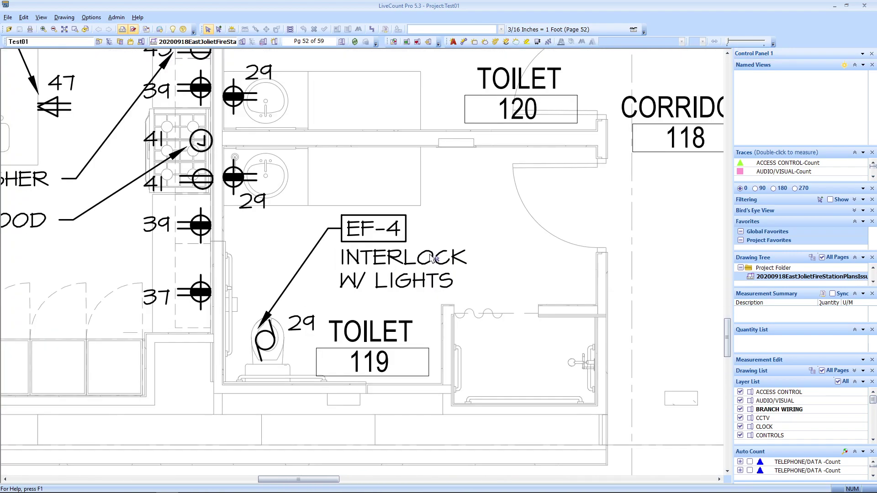
pyautogui.click(812, 99)
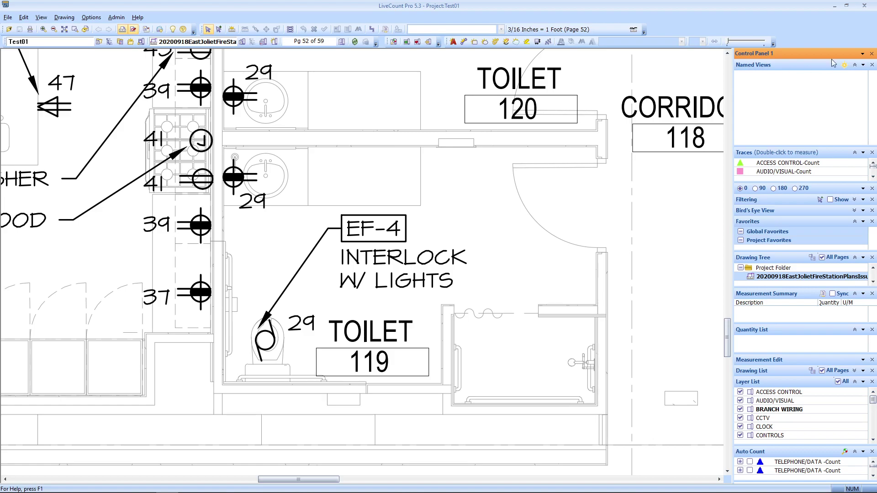
pyautogui.click(862, 67)
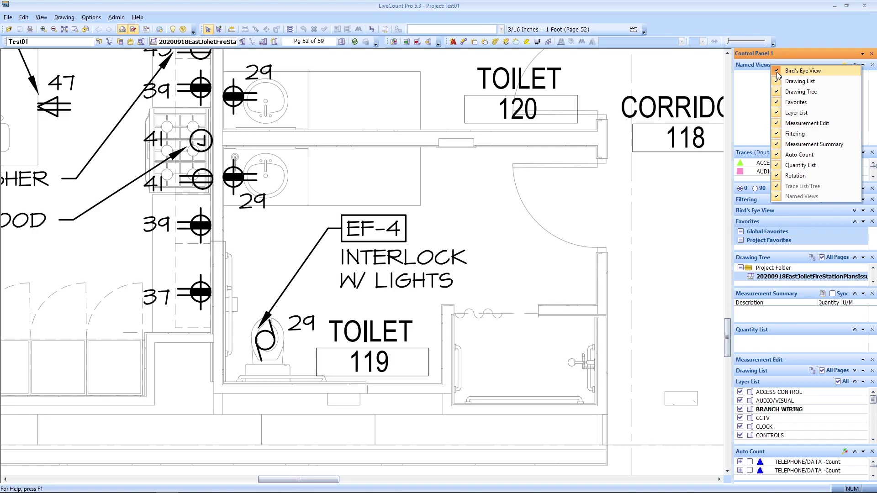
pyautogui.click(738, 88)
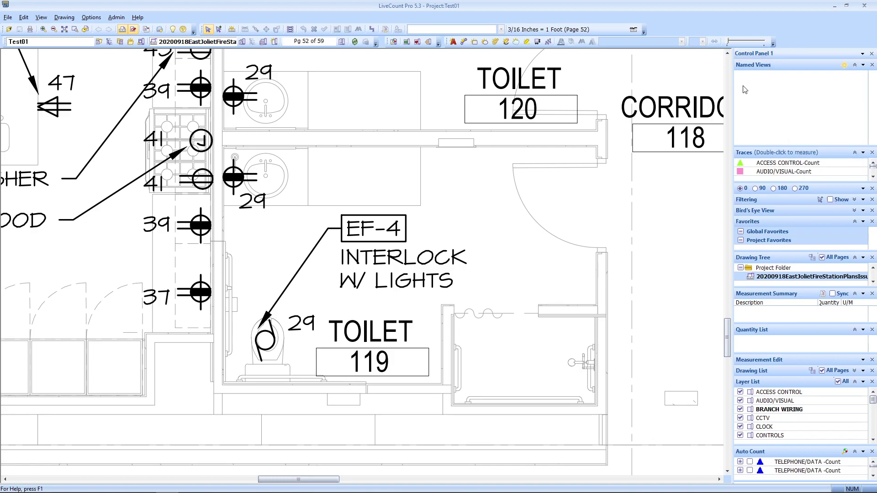
# - Minimize the Named Views control and expand the Traces control to examine its trace list
pyautogui.click(855, 65)
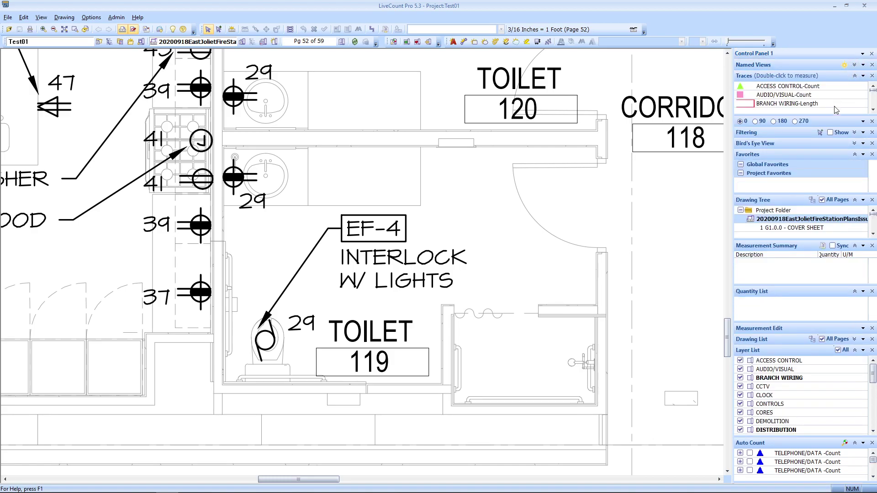
pyautogui.click(863, 76)
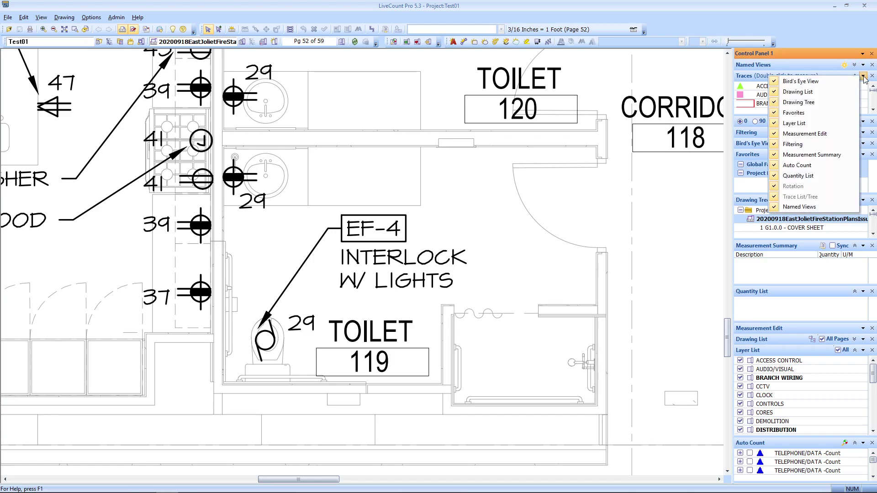
pyautogui.click(856, 76)
pyautogui.click(855, 76)
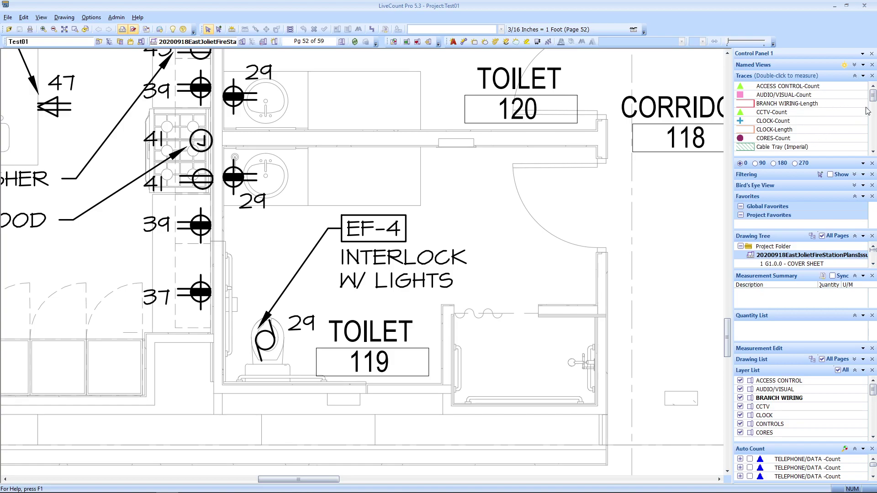
pyautogui.moveTo(875, 99)
pyautogui.mouseDown()
pyautogui.moveTo(861, 137)
pyautogui.moveTo(864, 107)
pyautogui.moveTo(862, 138)
pyautogui.moveTo(863, 98)
pyautogui.mouseUp()
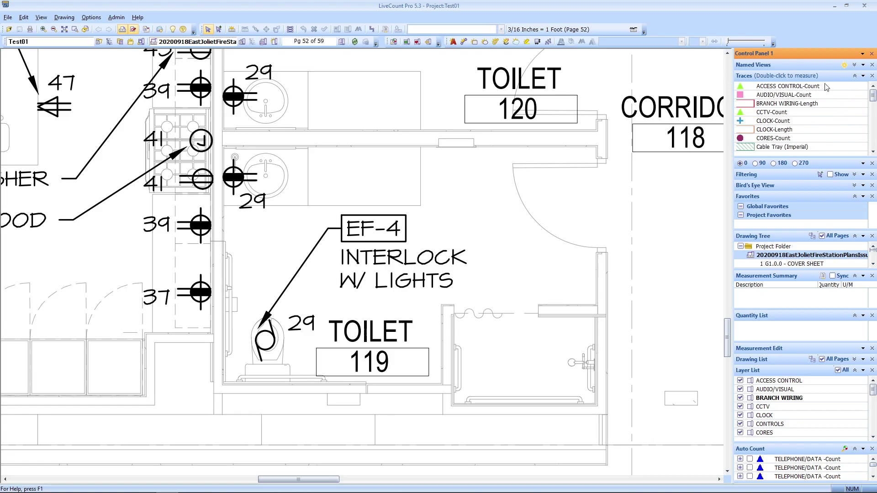
# - Remove the Named Views, Traces and Rotation controls from Control Panel 1
pyautogui.click(872, 64)
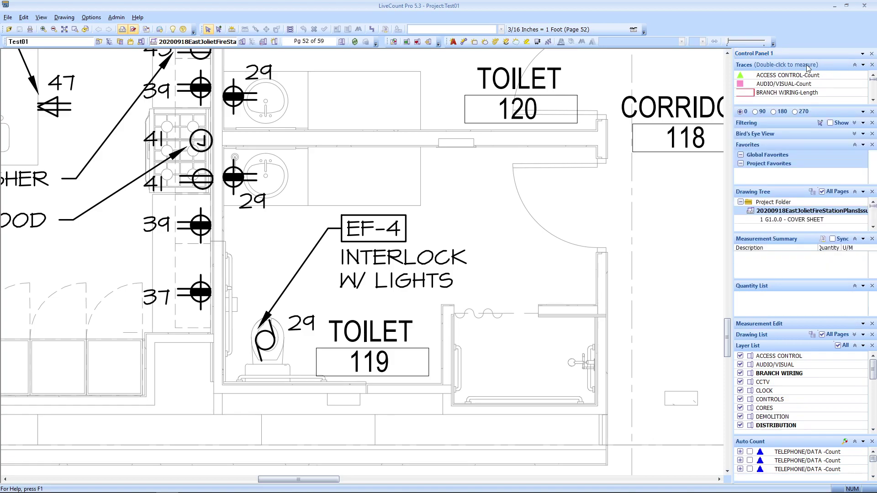
pyautogui.click(872, 65)
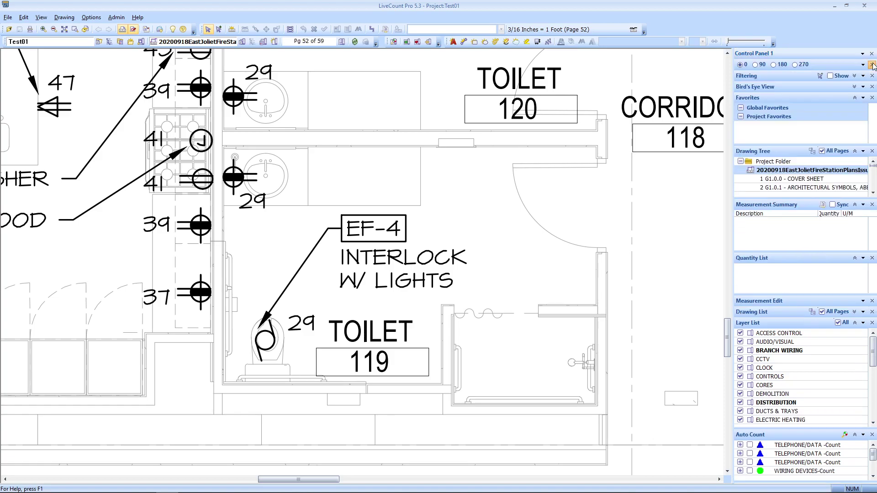
pyautogui.click(862, 65)
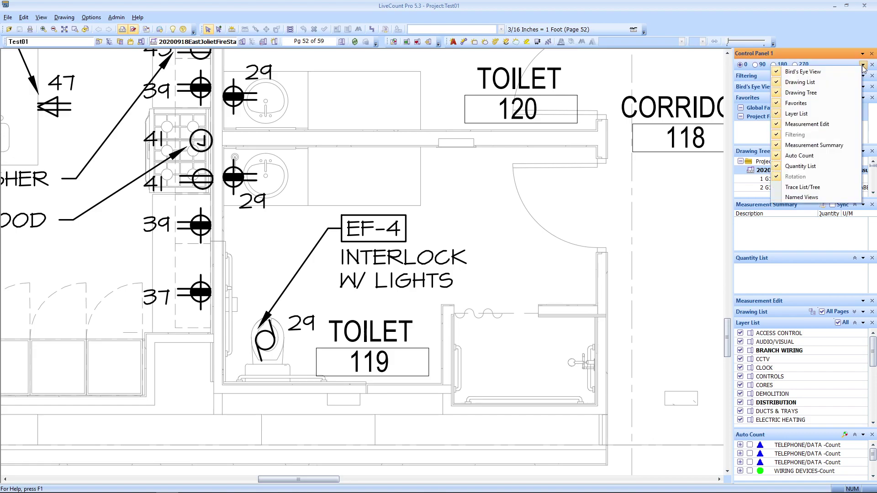
pyautogui.click(847, 55)
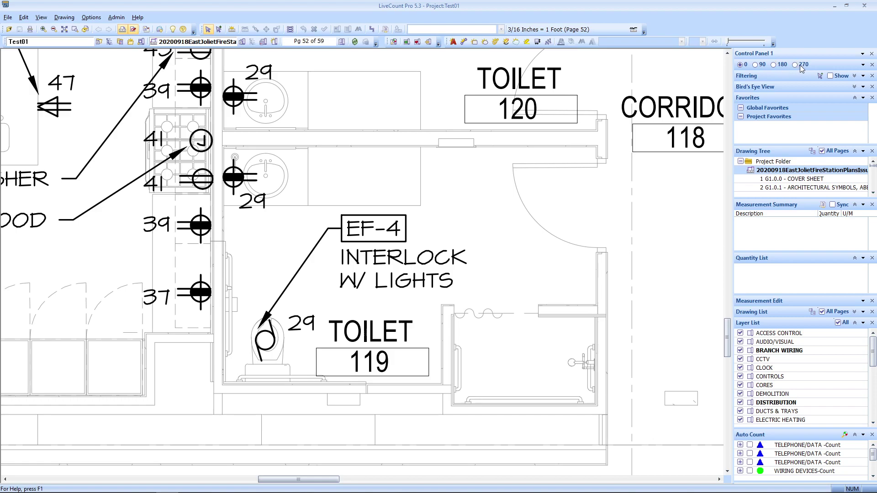
pyautogui.click(872, 65)
# - Expand the Filtering control, check its Created by options, and remove it from Control Panel 1
pyautogui.click(854, 65)
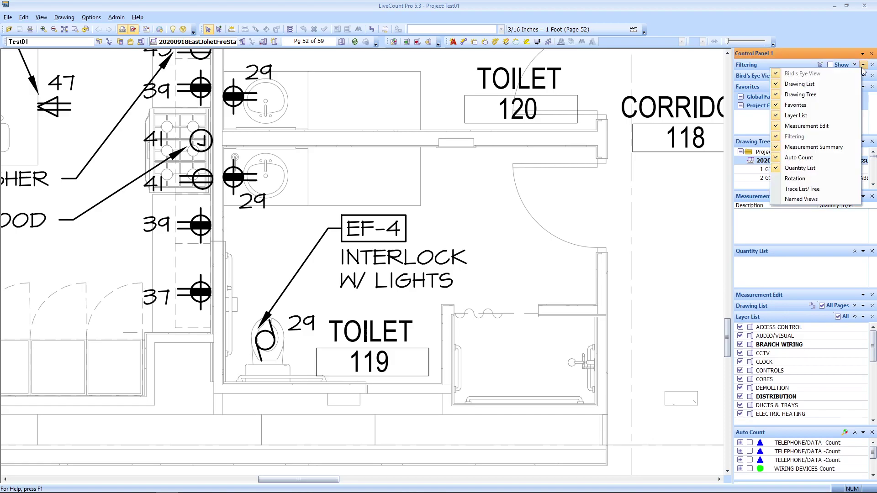
pyautogui.click(856, 66)
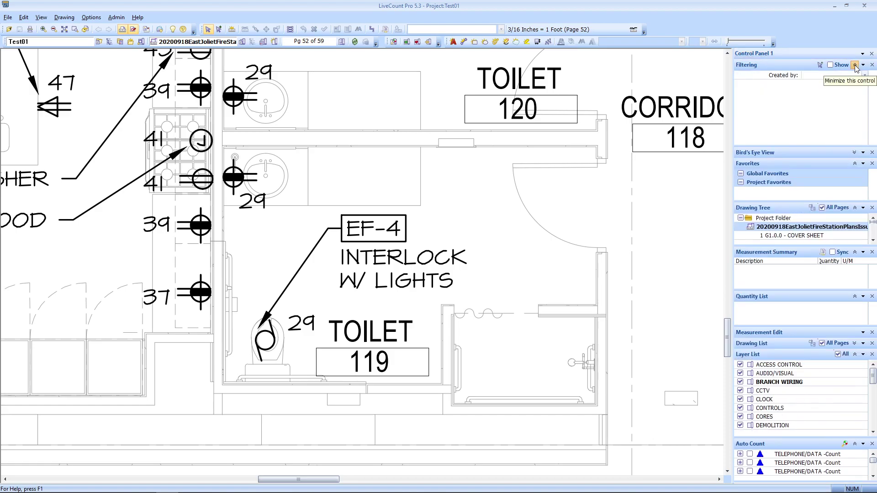
pyautogui.click(864, 75)
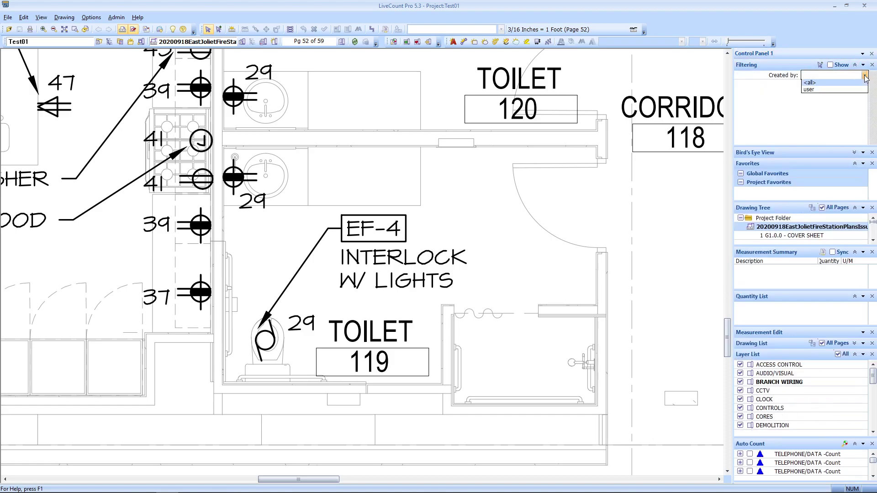
pyautogui.click(865, 76)
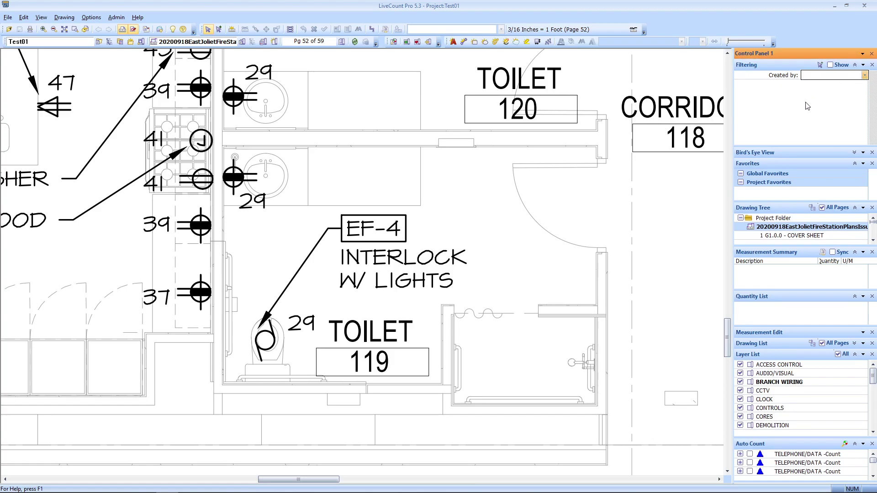
pyautogui.click(872, 64)
pyautogui.click(862, 65)
pyautogui.click(863, 65)
pyautogui.click(863, 65)
pyautogui.click(744, 65)
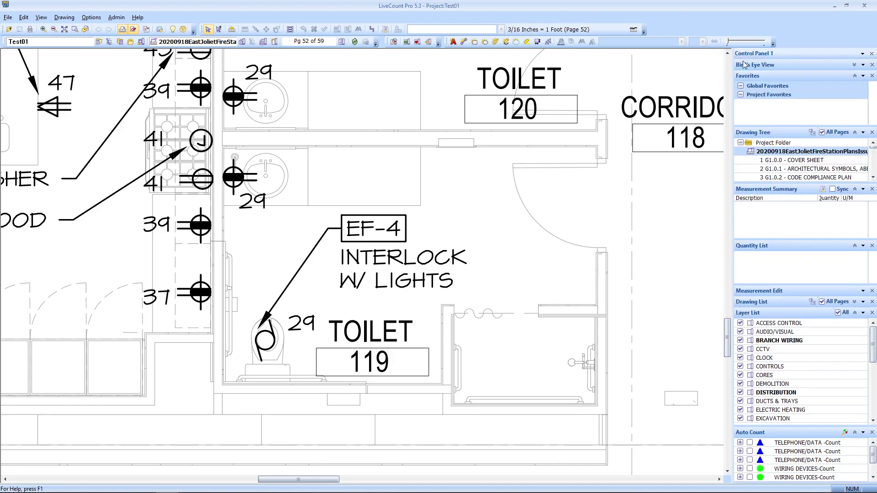
# - Expand the Bird's Eye View control to see its overview, and remove the Bird's Eye View and Favorites controls
pyautogui.click(854, 65)
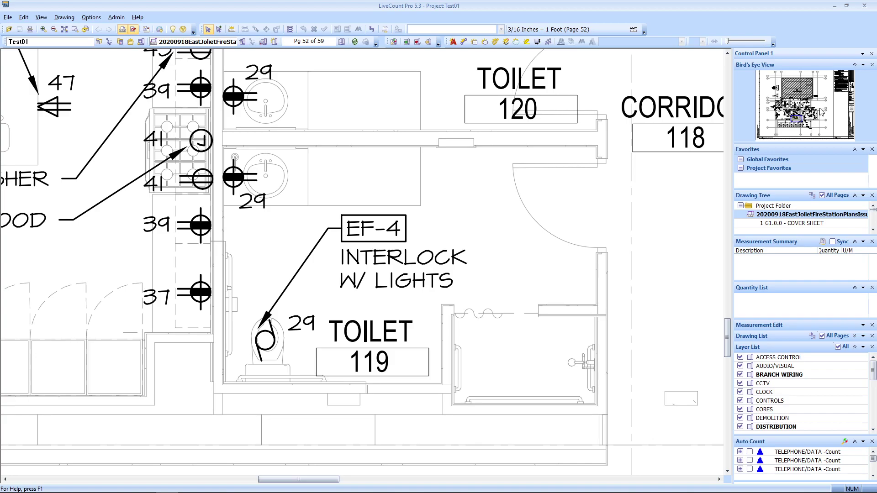
pyautogui.click(872, 65)
pyautogui.click(788, 103)
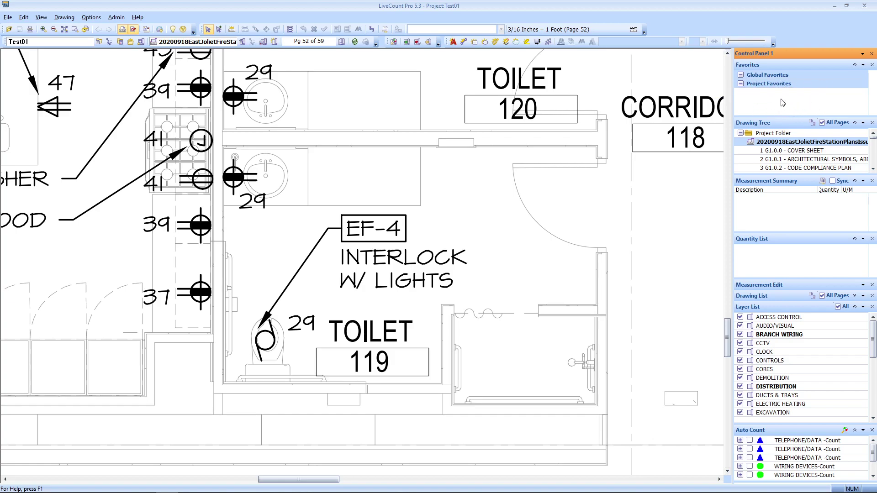
pyautogui.click(871, 65)
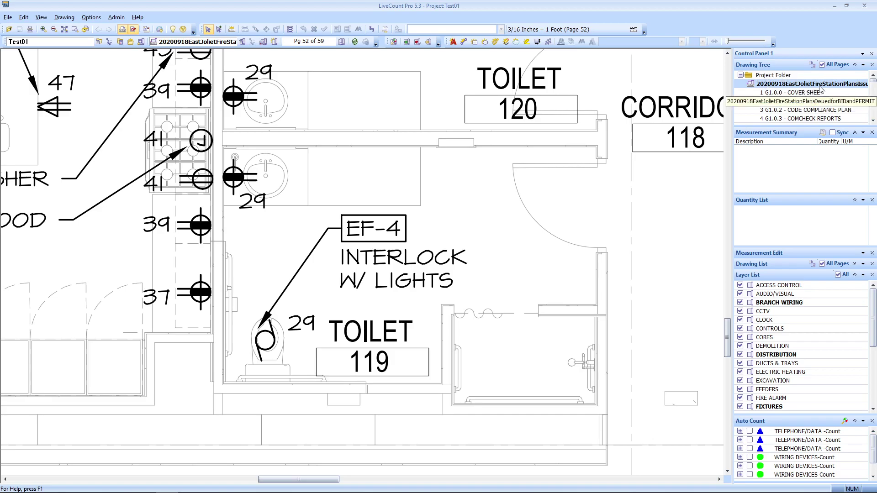
# - Browse the page list in the Drawing Tree control and remove the control from Control Panel 1
pyautogui.click(872, 121)
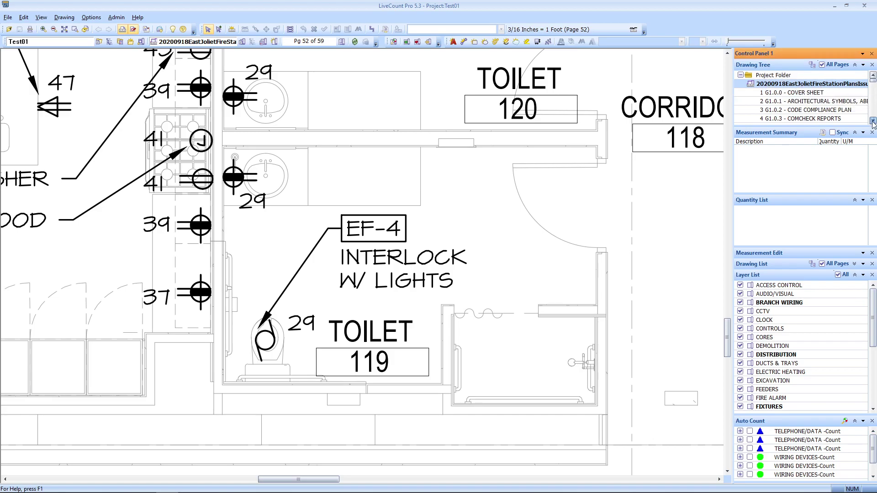
pyautogui.moveTo(873, 122); pyautogui.dragTo(873, 121)
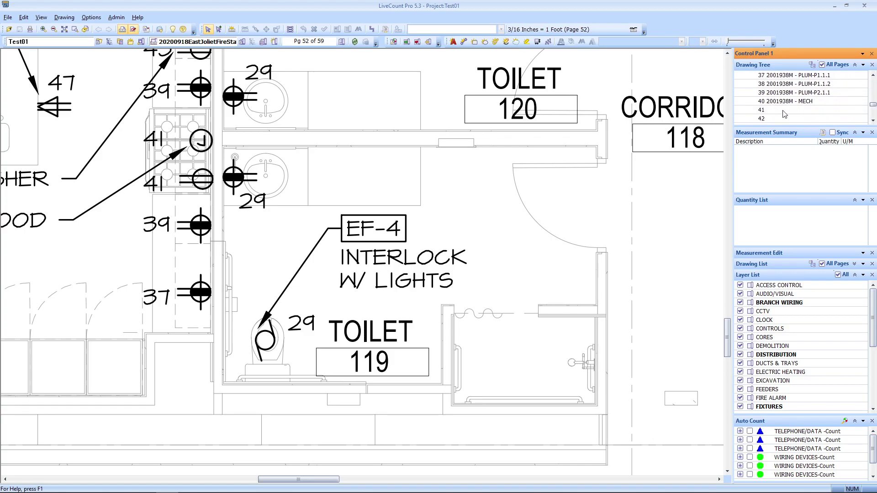
pyautogui.click(339, 41)
pyautogui.click(687, 151)
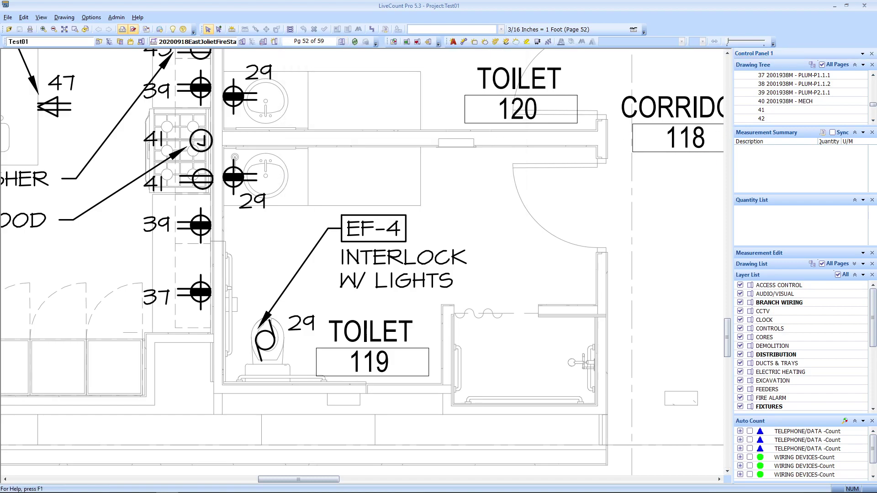
pyautogui.click(872, 65)
# - Widen the Quantity column in Measurement Summary, and minimize the Measurement Summary and Quantity List controls
pyautogui.click(804, 88)
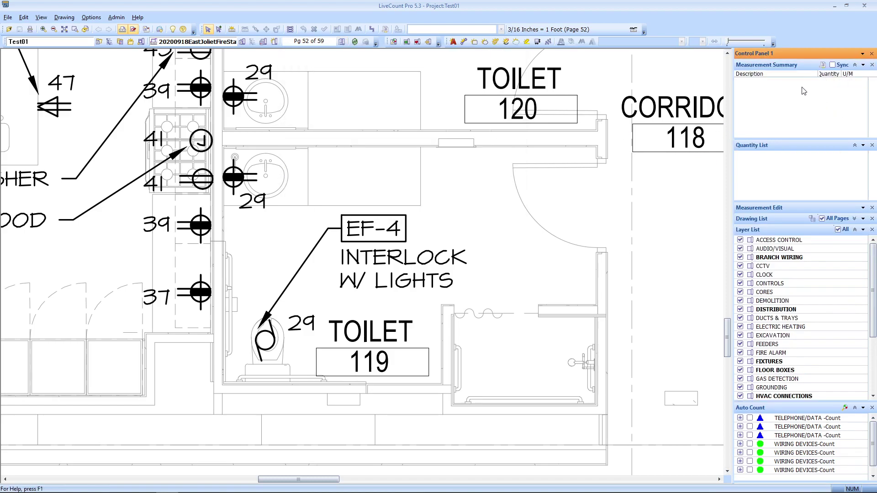
pyautogui.click(491, 171)
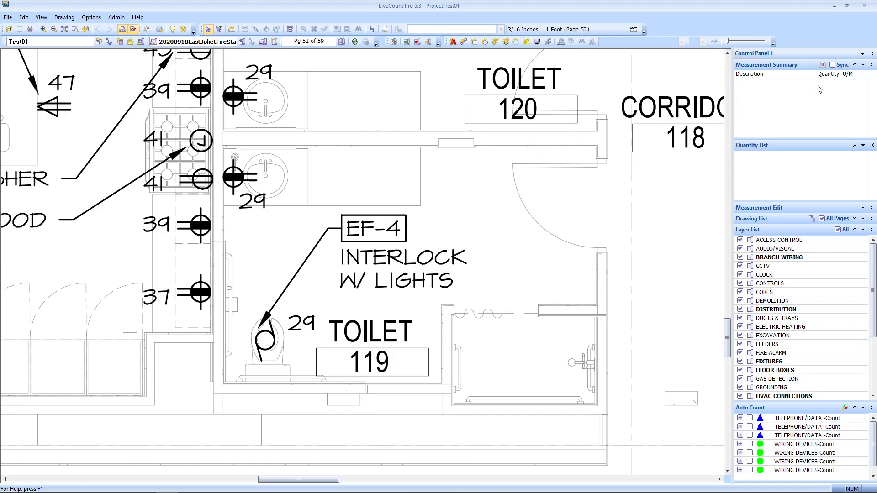
pyautogui.click(817, 74)
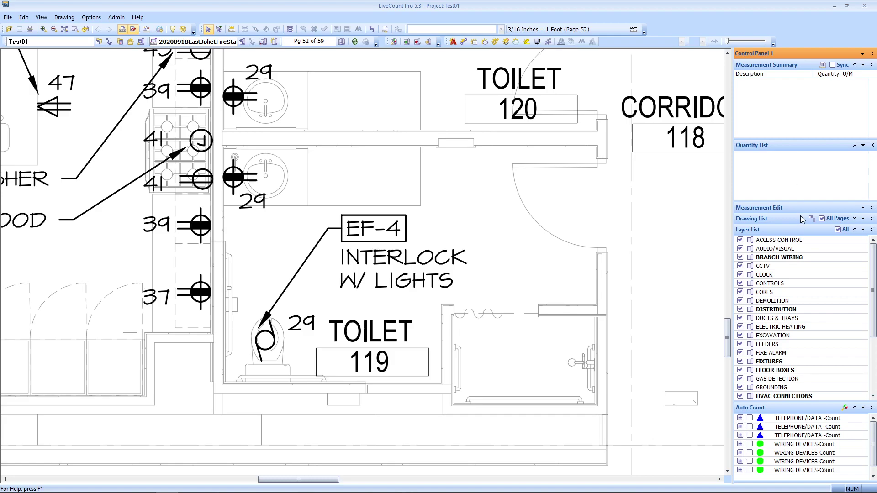
pyautogui.click(863, 66)
pyautogui.click(855, 65)
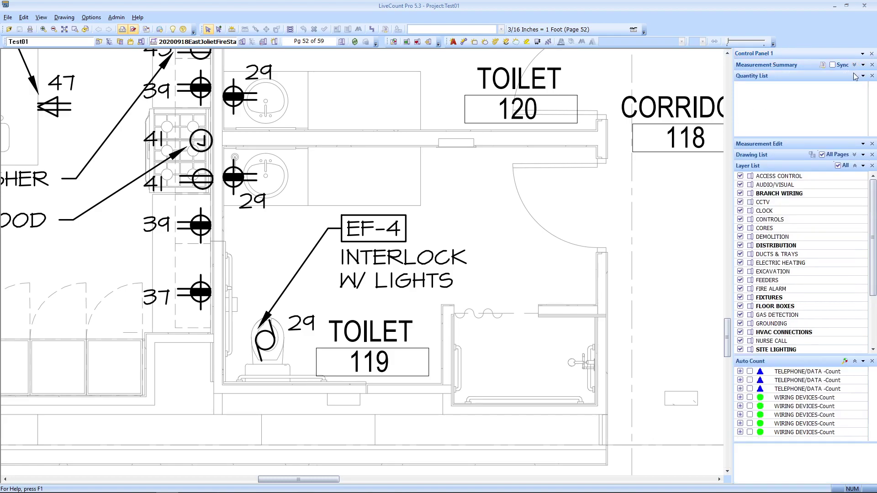
pyautogui.click(854, 77)
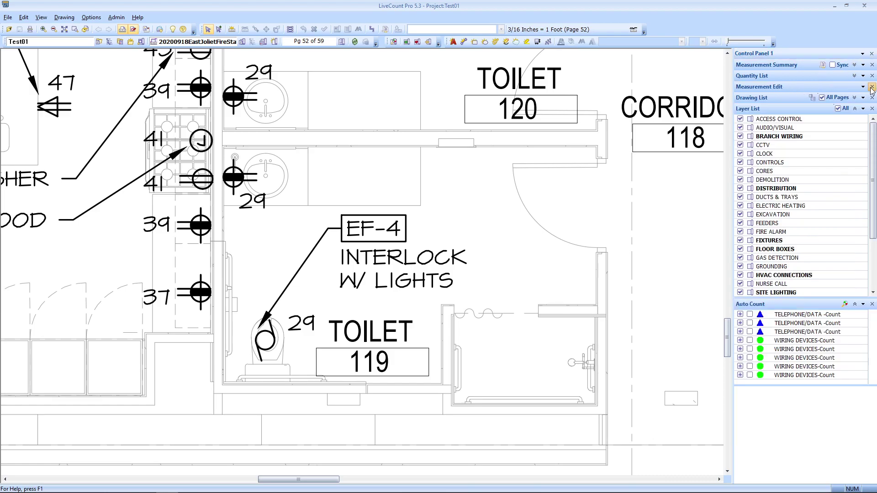
# - Check the list of controls available from Measurement Edit, and remove the Drawing List control from Control Panel 1
pyautogui.click(864, 87)
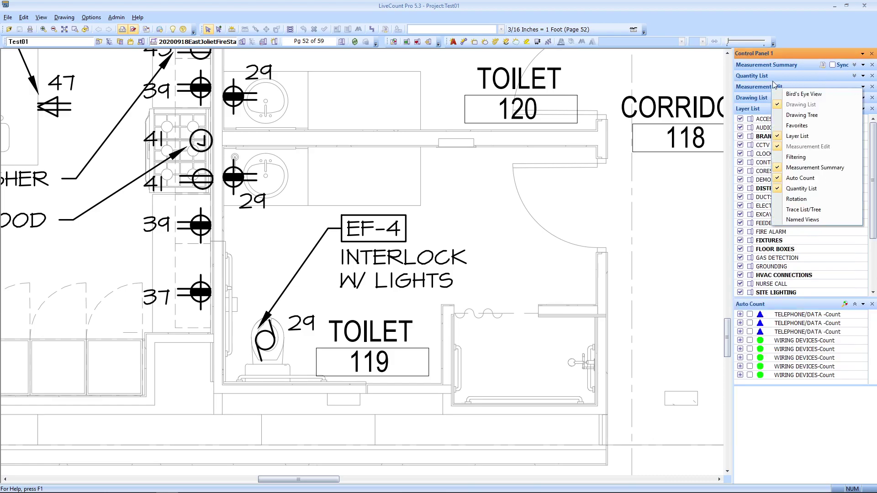
pyautogui.click(788, 86)
pyautogui.click(788, 83)
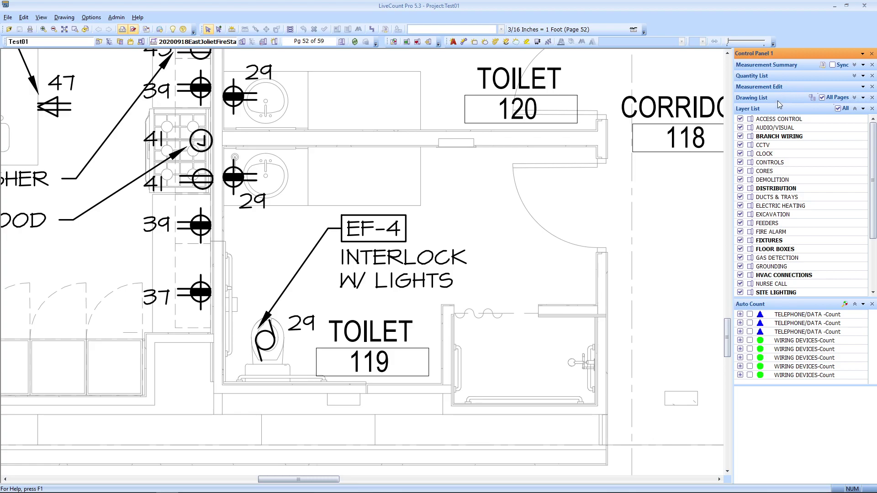
pyautogui.click(855, 98)
pyautogui.click(855, 99)
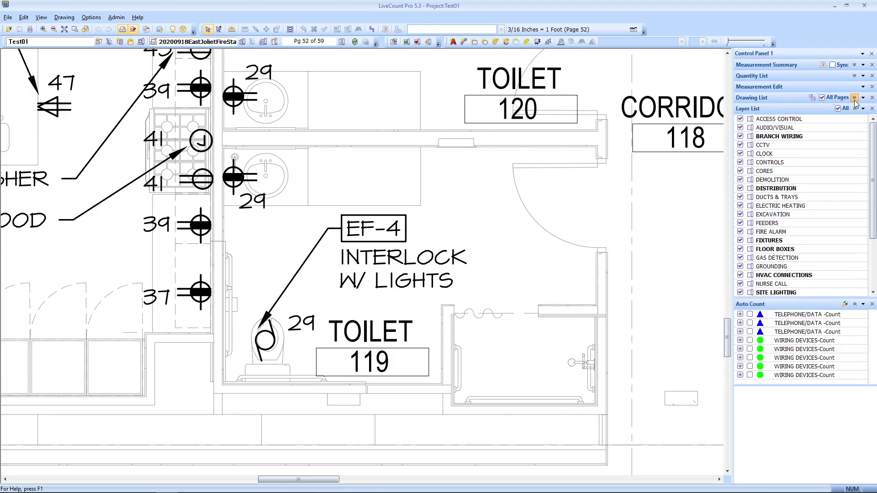
pyautogui.click(872, 98)
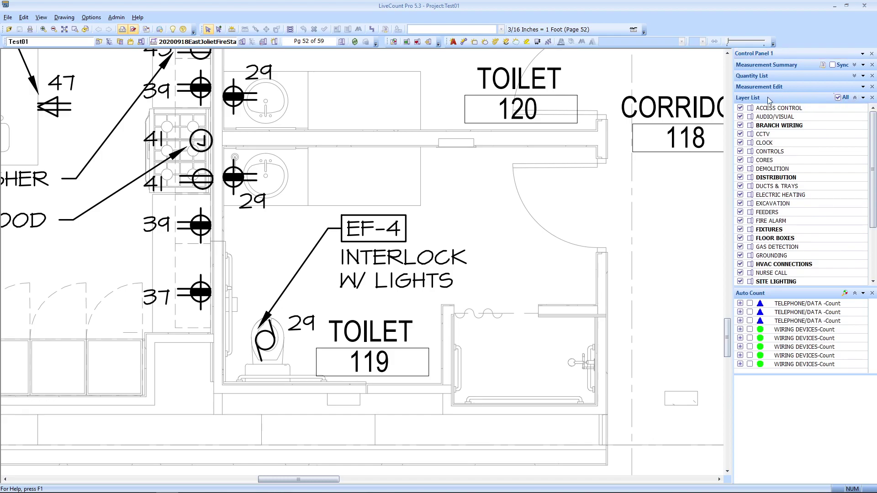
# - Look through the entire Layer List, from Access Control to Wiring Devices, including the bold layer names
pyautogui.moveTo(875, 150)
pyautogui.mouseDown()
pyautogui.moveTo(875, 201)
pyautogui.moveTo(875, 149)
pyautogui.mouseUp()
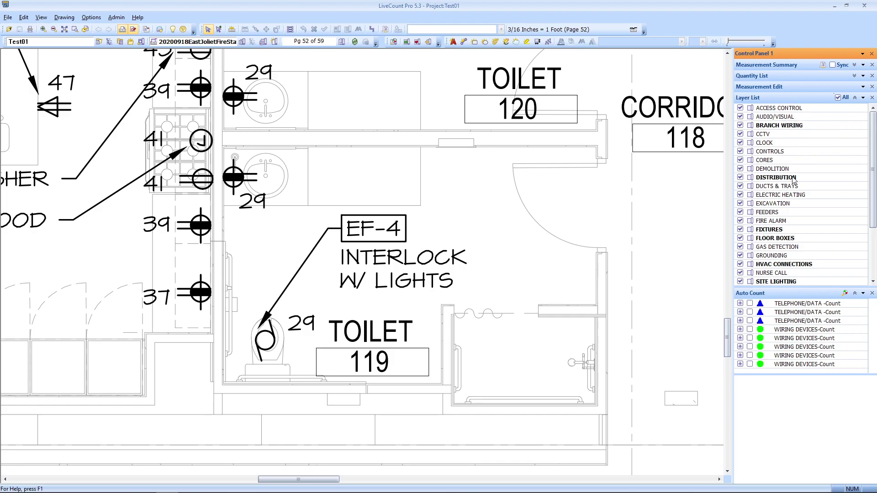
pyautogui.scroll(-3, 786, 194)
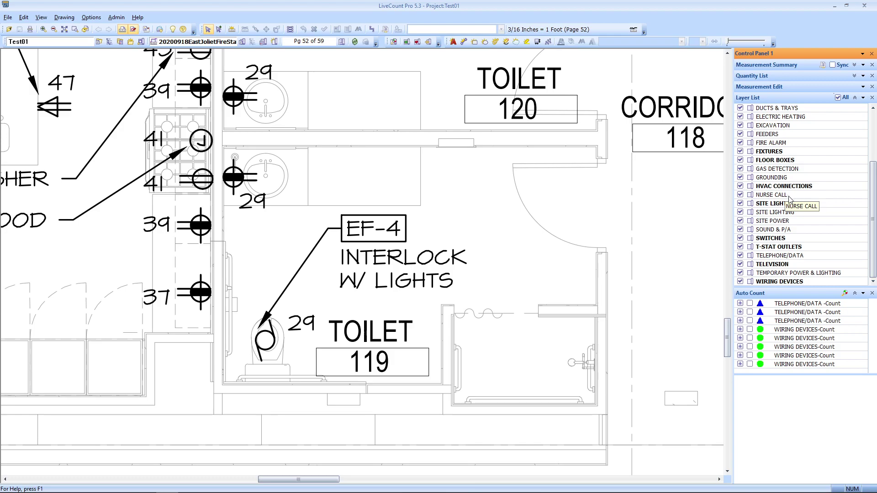
pyautogui.scroll(3, 789, 197)
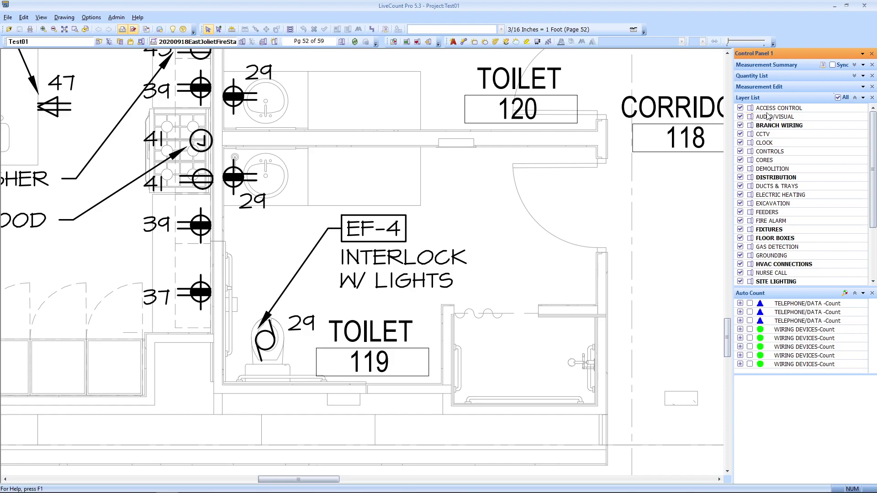
pyautogui.scroll(-3, 439, 280)
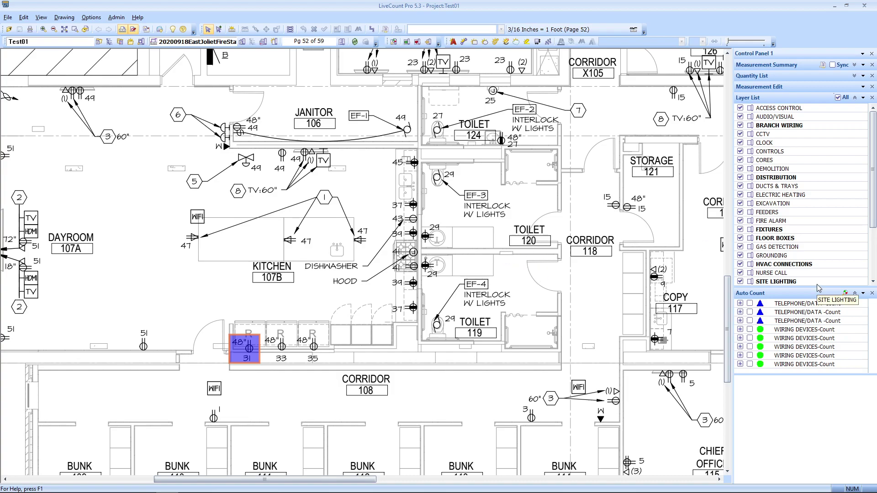
pyautogui.moveTo(873, 218); pyautogui.dragTo(873, 252)
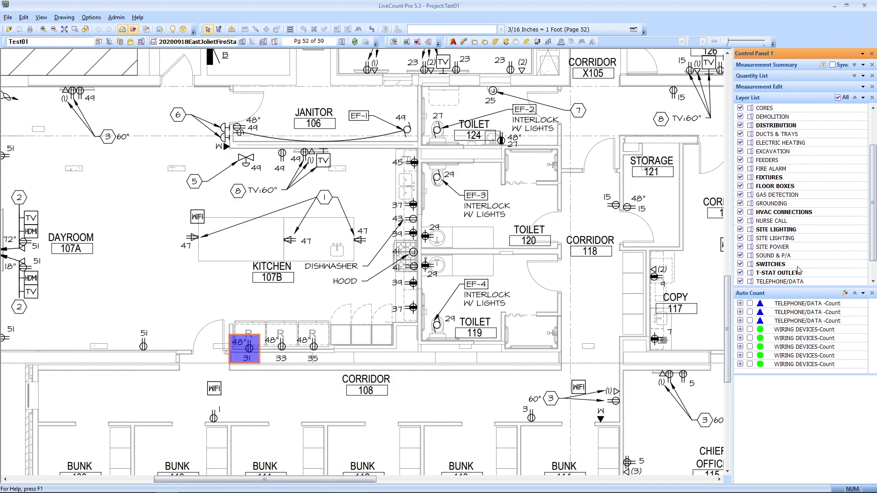
pyautogui.scroll(-1, 798, 270)
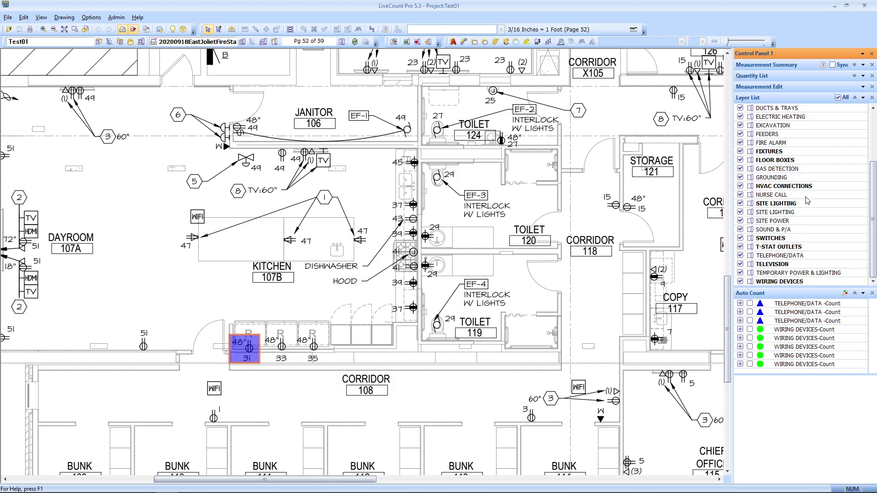
pyautogui.scroll(2, 807, 199)
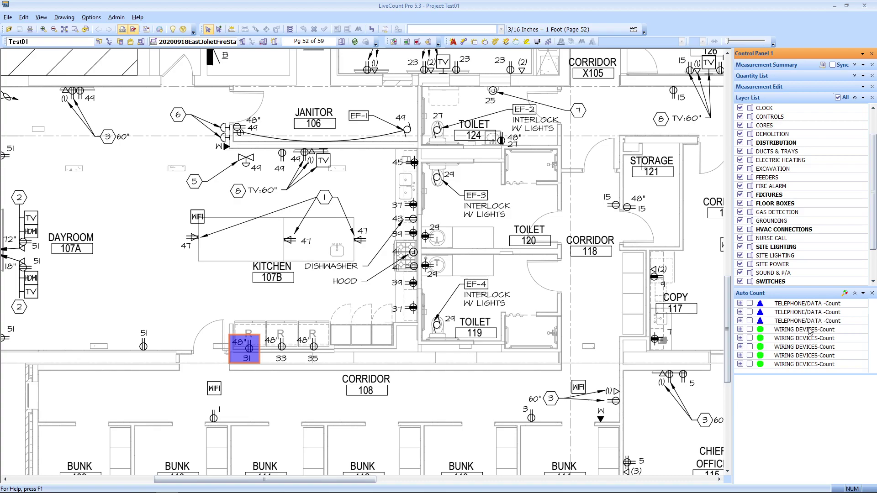
# - Examine the symbol previews of the Telephone/Data and Wiring Devices auto counts, and the device symbols around Chief Office 115
pyautogui.moveTo(812, 306)
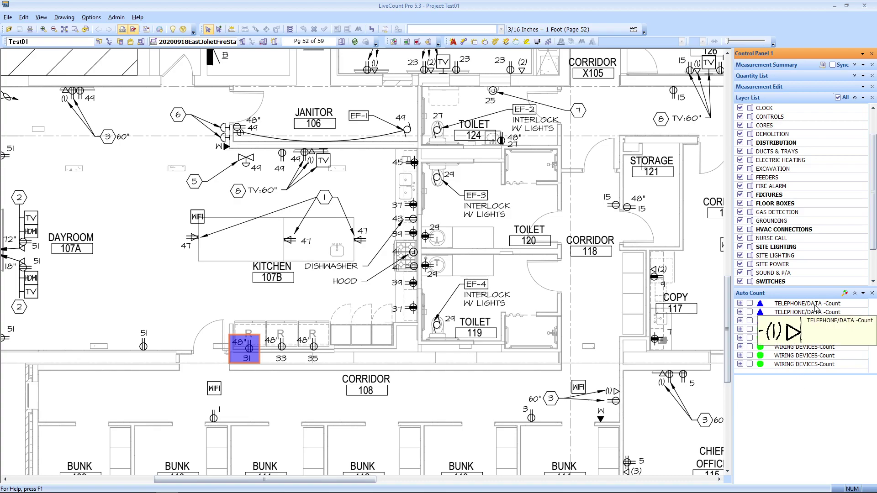
pyautogui.moveTo(806, 340)
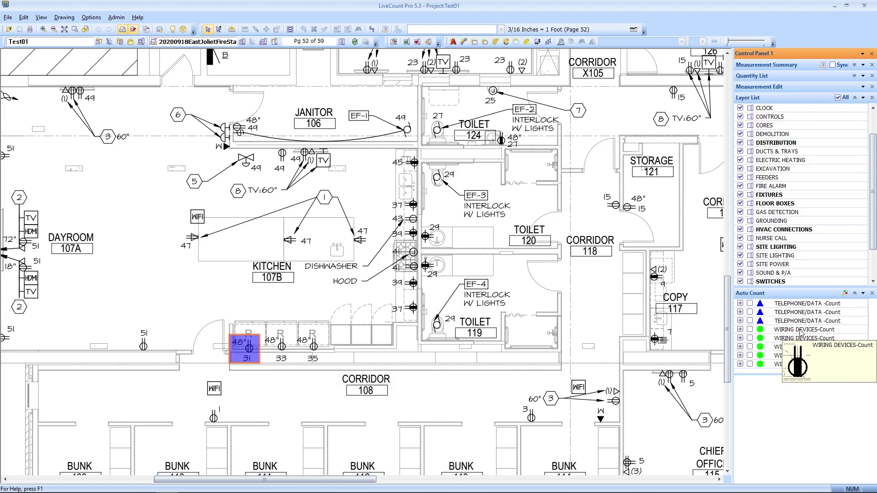
pyautogui.scroll(-3, 438, 297)
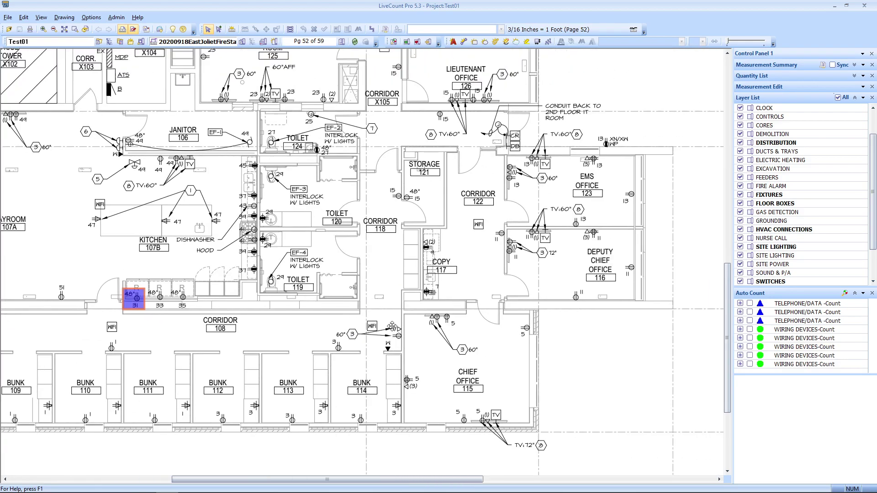
pyautogui.moveTo(392, 326); pyautogui.dragTo(391, 338)
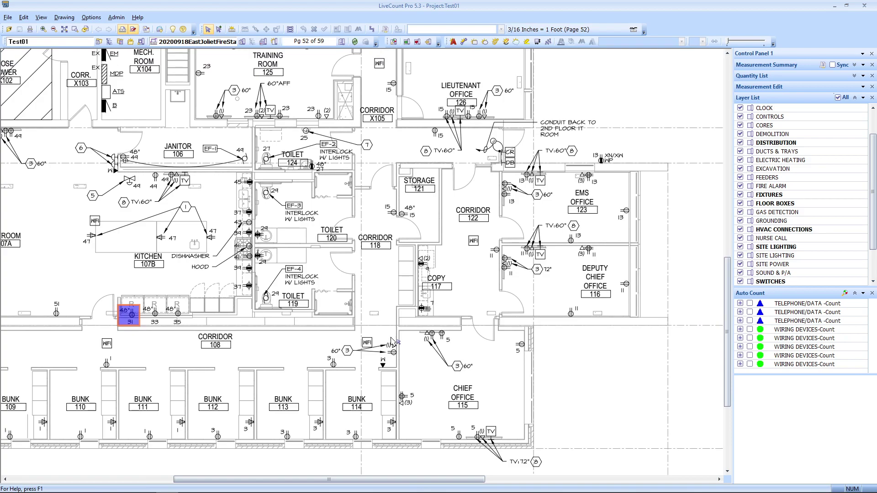
pyautogui.scroll(3, 512, 325)
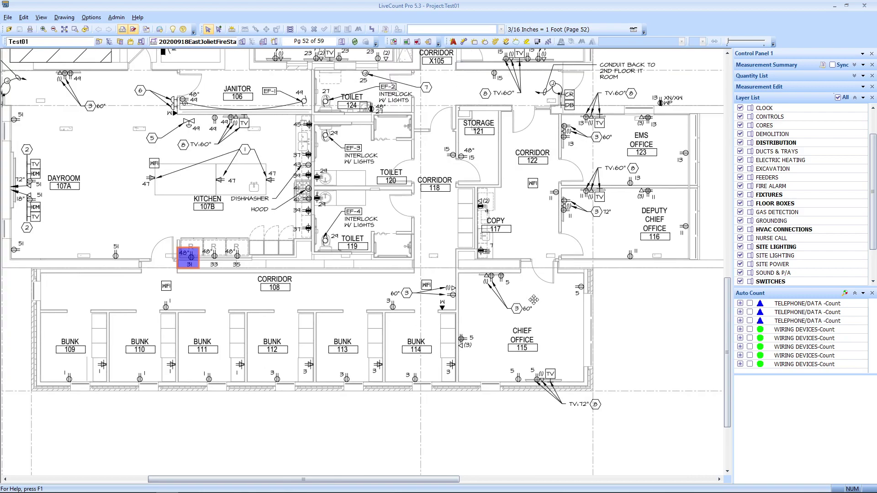
pyautogui.moveTo(554, 353); pyautogui.dragTo(480, 342)
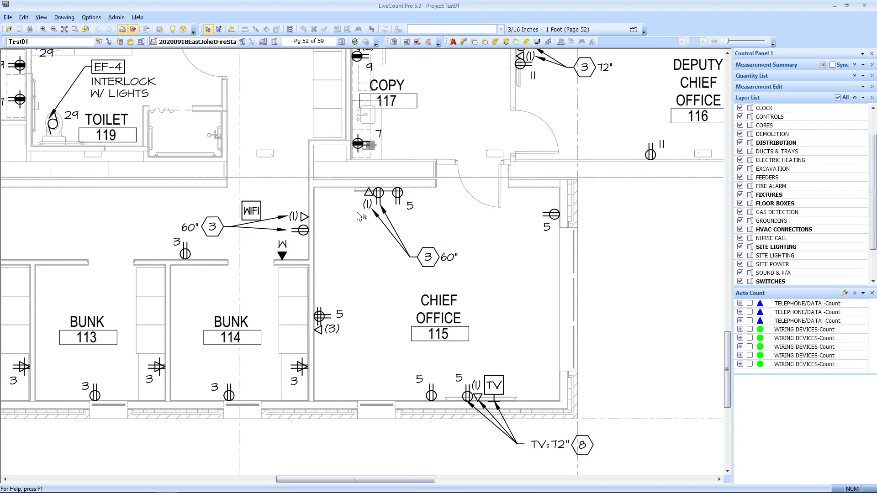
pyautogui.moveTo(437, 330); pyautogui.dragTo(592, 317)
pyautogui.moveTo(471, 339); pyautogui.dragTo(298, 344)
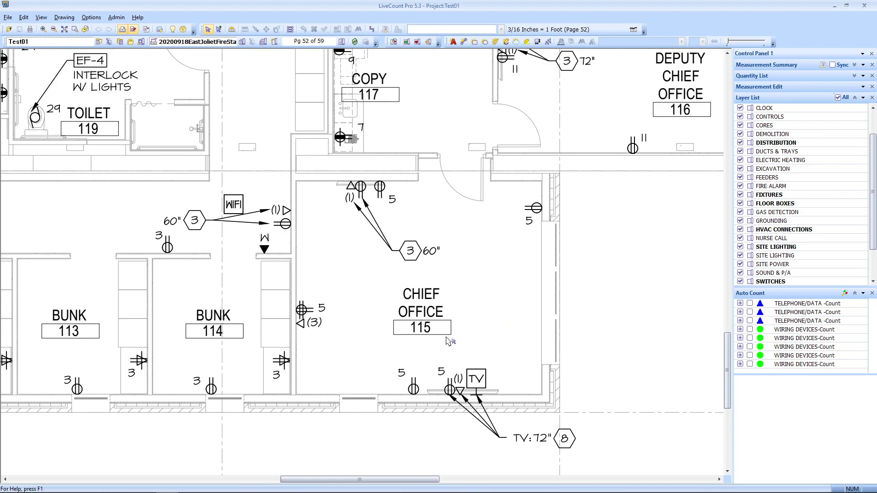
pyautogui.scroll(1, 447, 338)
pyautogui.scroll(-1, 447, 338)
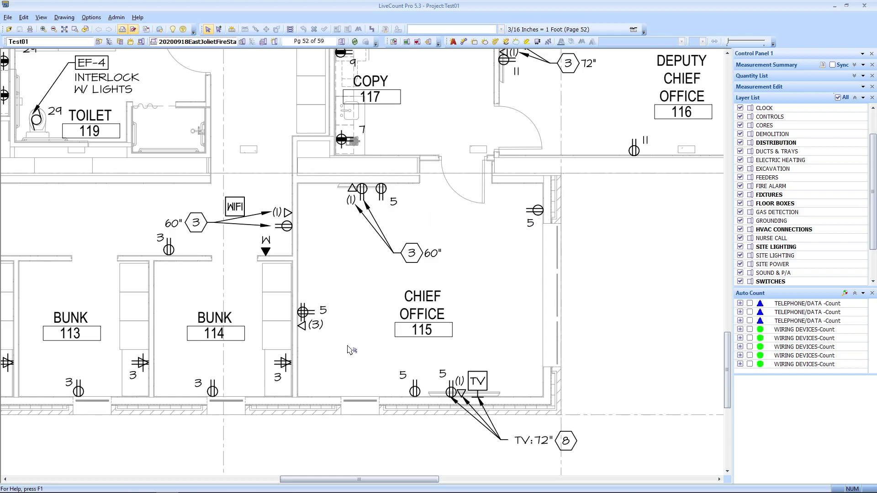
# - Look over the first floor power plan around the offices, corridors and toilets, and the whole sheet up to the Apparatus Bay
pyautogui.scroll(-1, 386, 304)
pyautogui.moveTo(405, 381)
pyautogui.mouseDown()
pyautogui.moveTo(333, 423)
pyautogui.moveTo(497, 341)
pyautogui.moveTo(574, 355)
pyautogui.mouseUp()
pyautogui.moveTo(295, 353)
pyautogui.mouseDown()
pyautogui.moveTo(536, 345)
pyautogui.moveTo(507, 382)
pyautogui.moveTo(349, 437)
pyautogui.mouseUp()
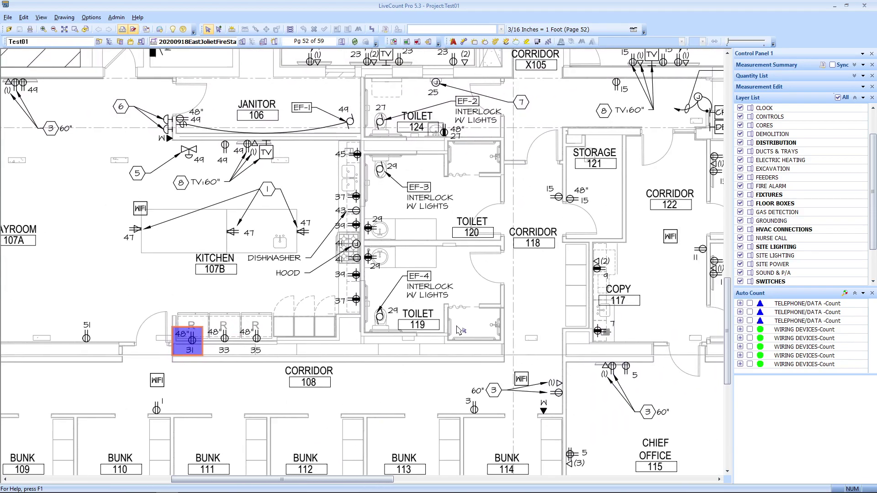
pyautogui.scroll(1, 520, 326)
pyautogui.moveTo(550, 344)
pyautogui.mouseDown()
pyautogui.moveTo(333, 383)
pyautogui.moveTo(91, 384)
pyautogui.mouseUp()
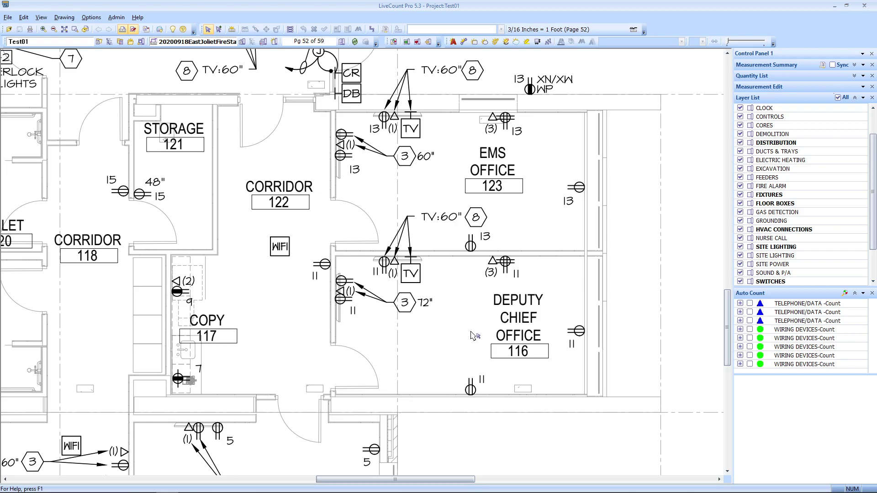
pyautogui.scroll(-3, 424, 277)
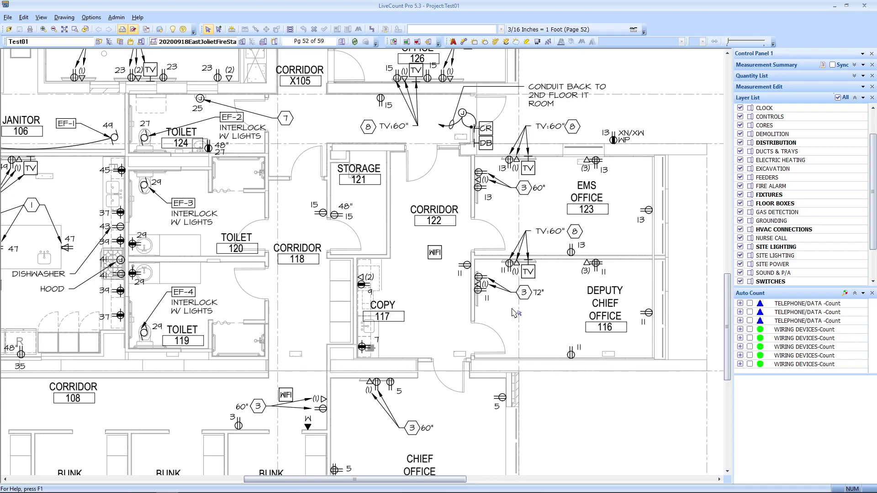
pyautogui.scroll(-5, 514, 313)
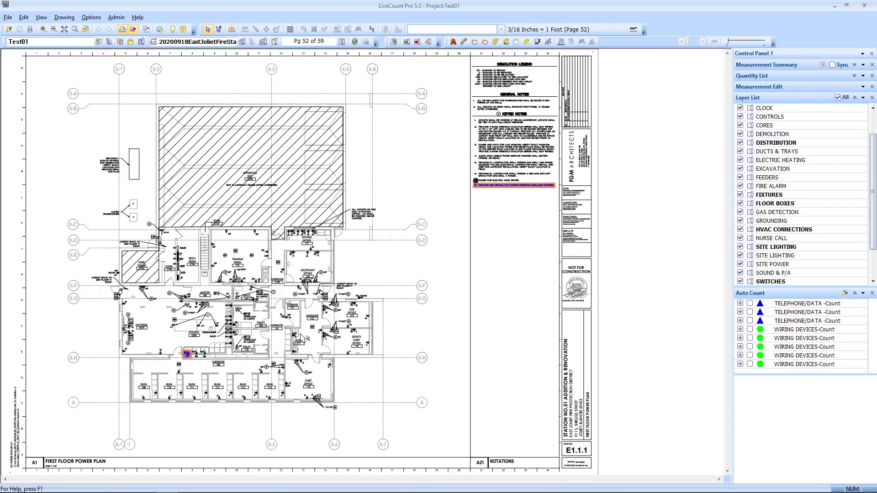
pyautogui.scroll(2, 212, 329)
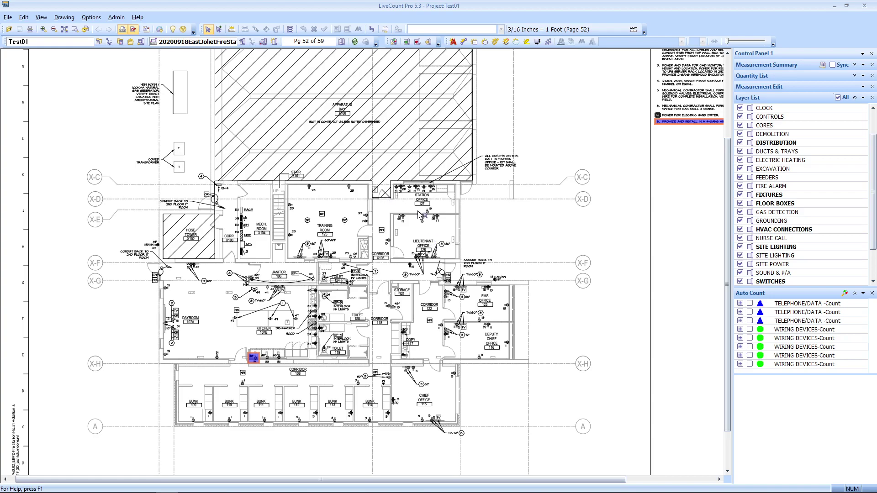
pyautogui.moveTo(37, 95)
pyautogui.mouseDown()
pyautogui.moveTo(102, 165)
pyautogui.moveTo(108, 186)
pyautogui.mouseUp()
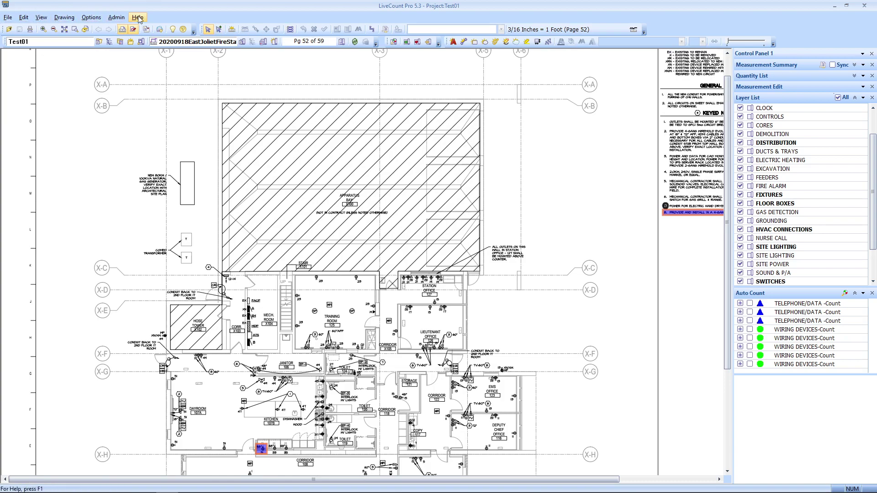
# - Review the available File commands and Drawing commands
pyautogui.click(8, 18)
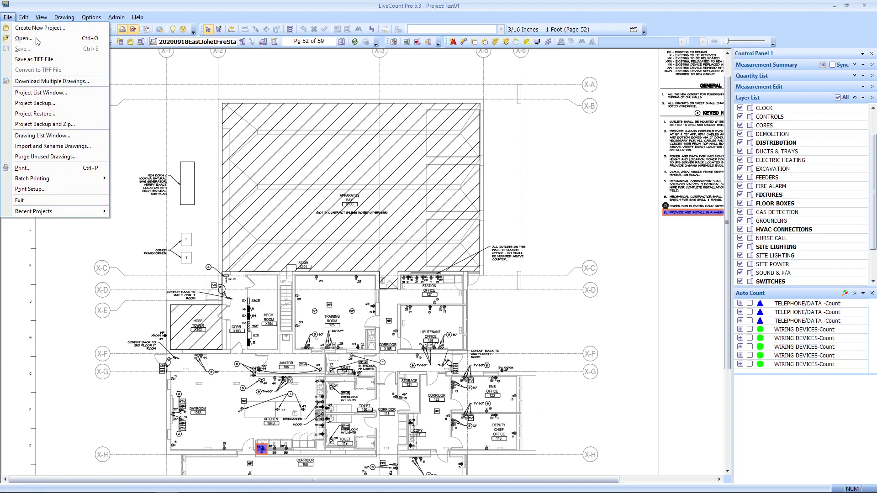
pyautogui.moveTo(25, 19)
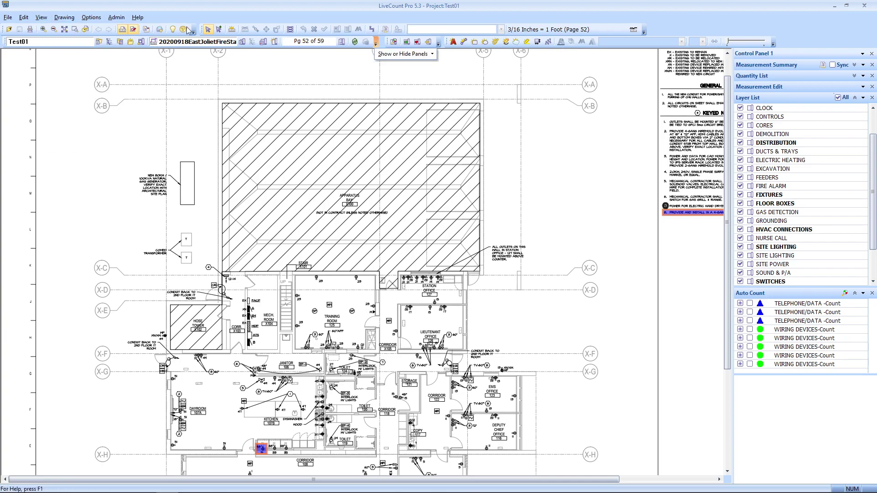
pyautogui.click(68, 17)
pyautogui.click(68, 17)
pyautogui.click(68, 17)
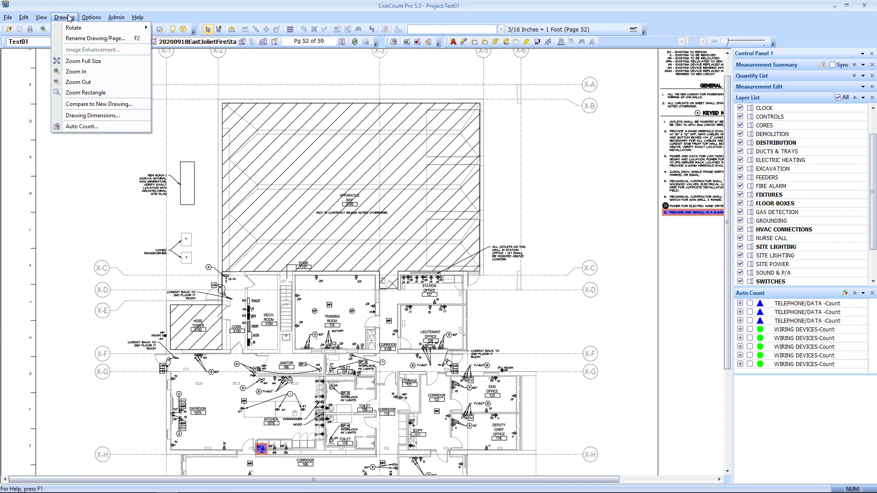
pyautogui.moveTo(73, 30)
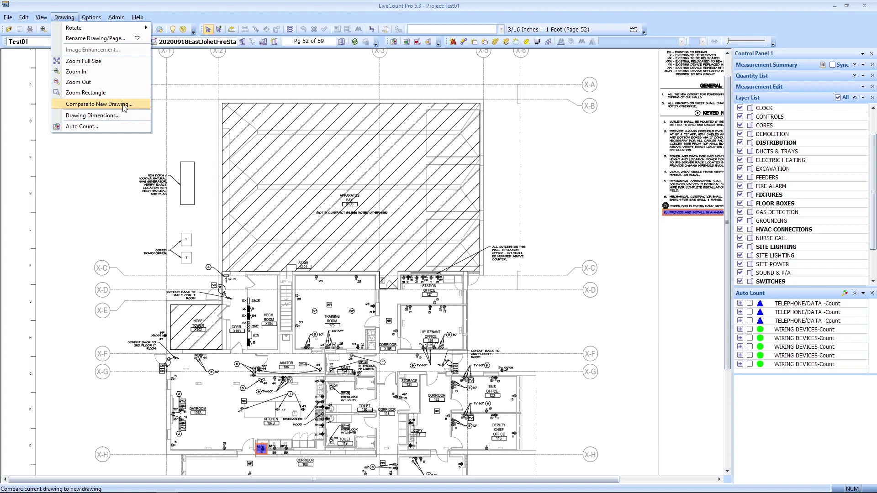
# - Start a comparison to a new drawing, choosing the 20200918EastJolietFireStation plan set from project Test01, and proceed to its alignment
pyautogui.click(99, 104)
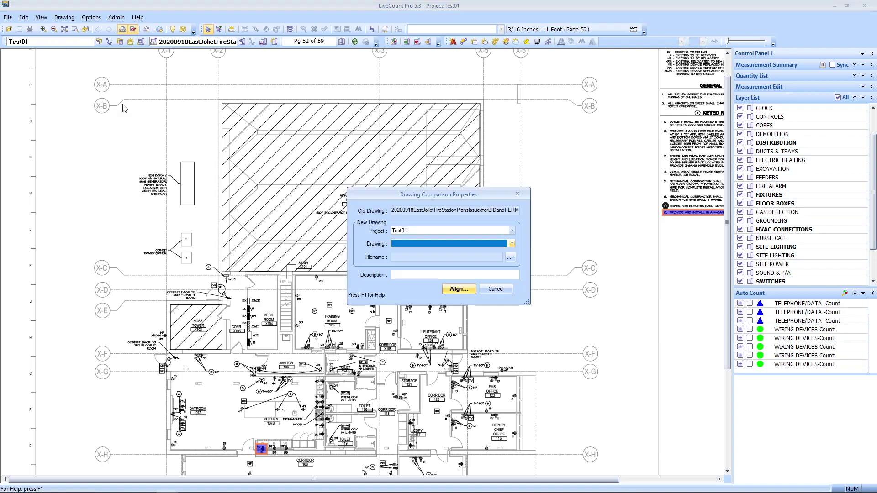
pyautogui.moveTo(470, 193); pyautogui.dragTo(424, 171)
pyautogui.click(467, 222)
pyautogui.click(467, 222)
pyautogui.click(466, 221)
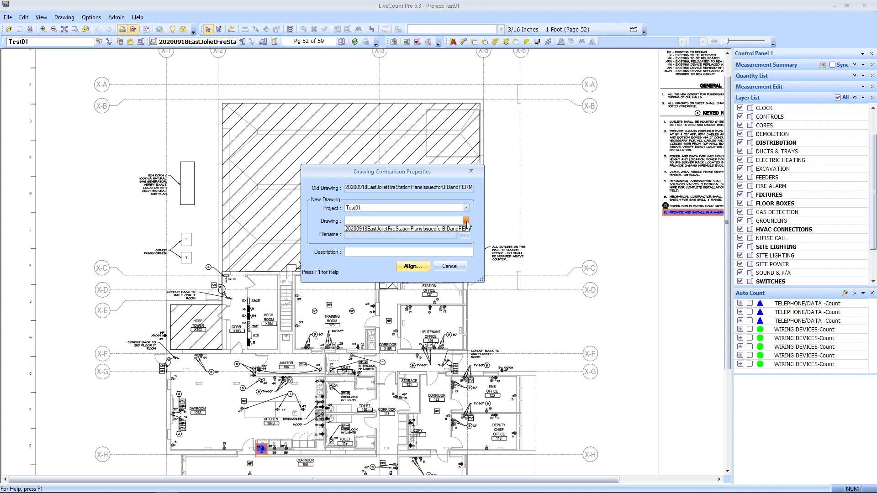
pyautogui.click(424, 227)
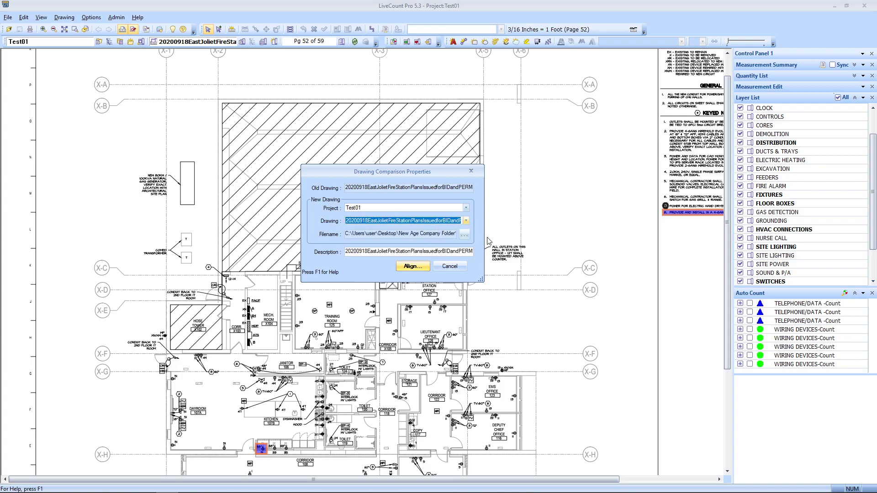
pyautogui.click(411, 267)
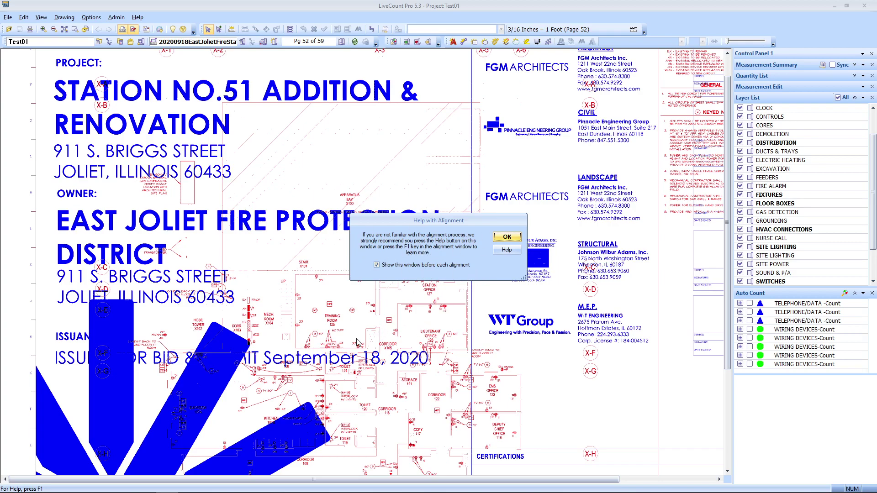
pyautogui.click(506, 238)
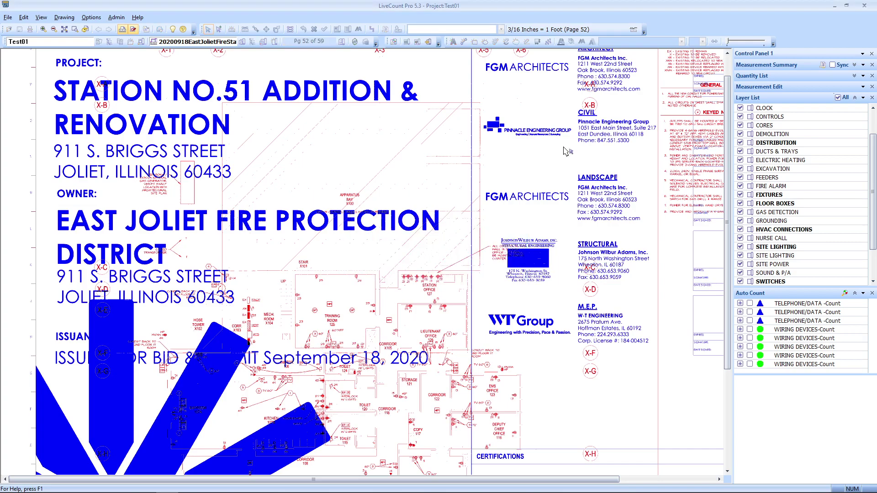
# - Enlarge the Drawing Comparison Alignment window, shift the overlaid drawing slightly, and set the new drawing page to 52 2001938M - ELEC-E1.1.1
pyautogui.moveTo(404, 144); pyautogui.dragTo(425, 195)
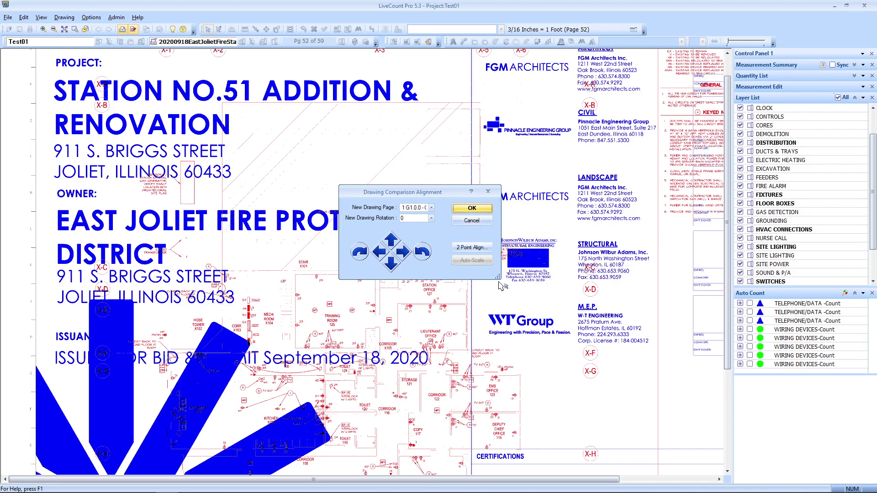
pyautogui.moveTo(497, 277)
pyautogui.mouseDown()
pyautogui.moveTo(590, 347)
pyautogui.moveTo(581, 327)
pyautogui.mouseUp()
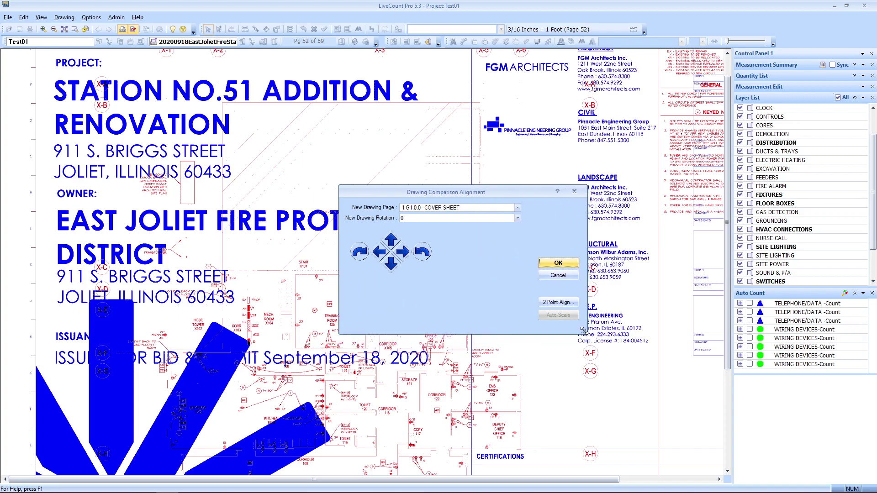
pyautogui.moveTo(428, 151); pyautogui.dragTo(439, 141)
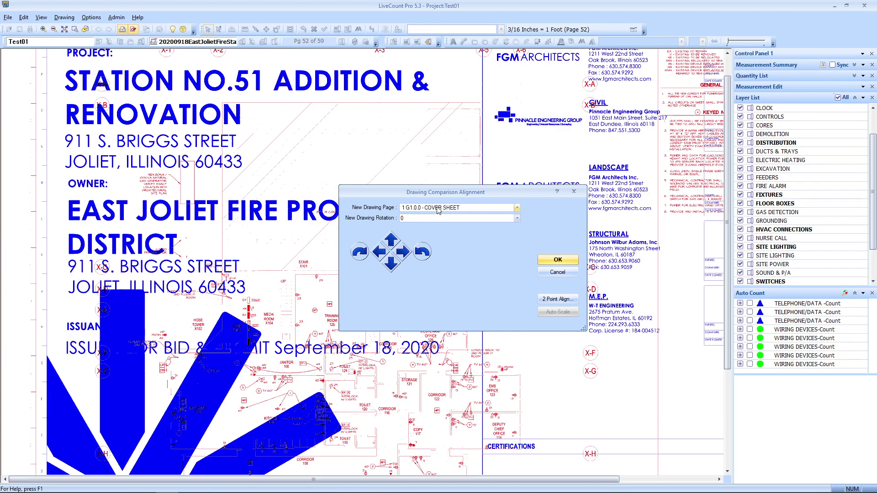
pyautogui.click(477, 208)
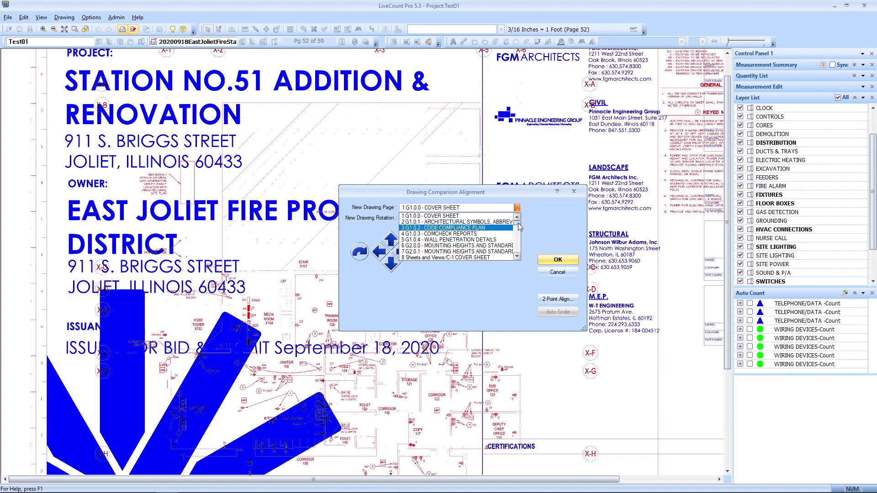
pyautogui.moveTo(518, 225); pyautogui.dragTo(518, 251)
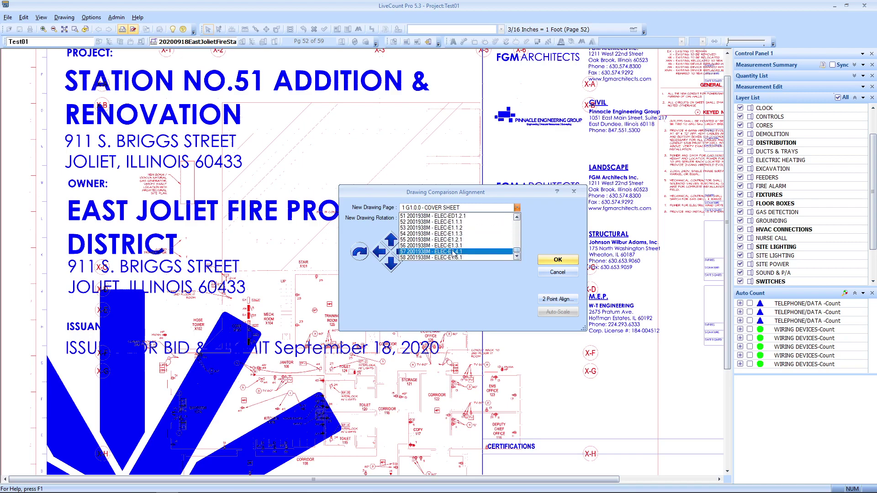
pyautogui.click(441, 221)
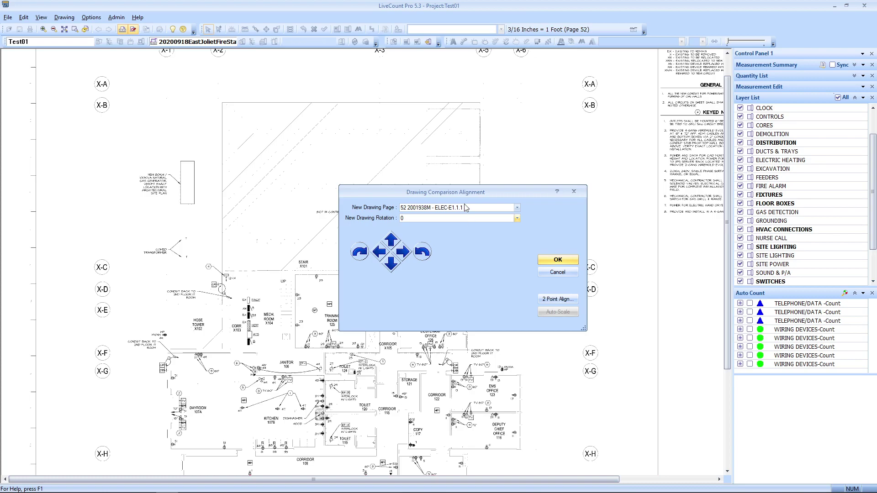
# - Shift the new drawing's overlay sideways and back until its linework lines up with the old drawing around the EMS Office TV outlets
pyautogui.moveTo(483, 194)
pyautogui.mouseDown()
pyautogui.moveTo(365, 136)
pyautogui.moveTo(169, 71)
pyautogui.mouseUp()
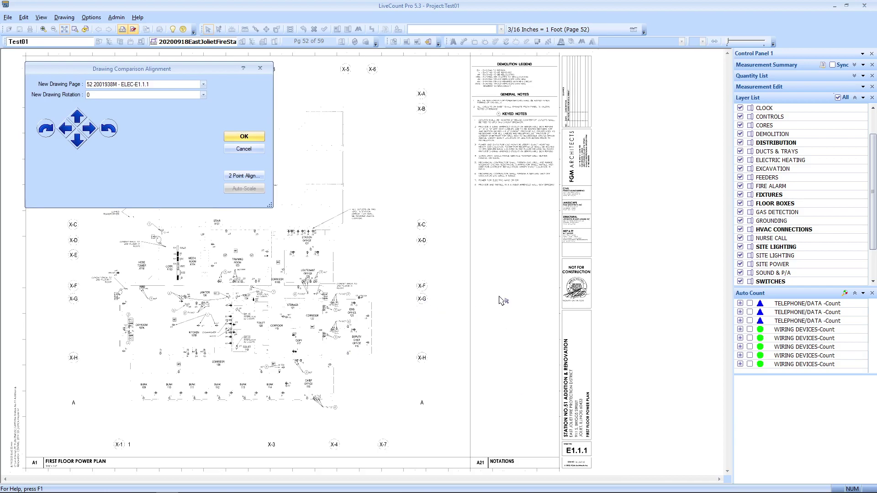
pyautogui.scroll(2, 332, 325)
pyautogui.scroll(3, 333, 325)
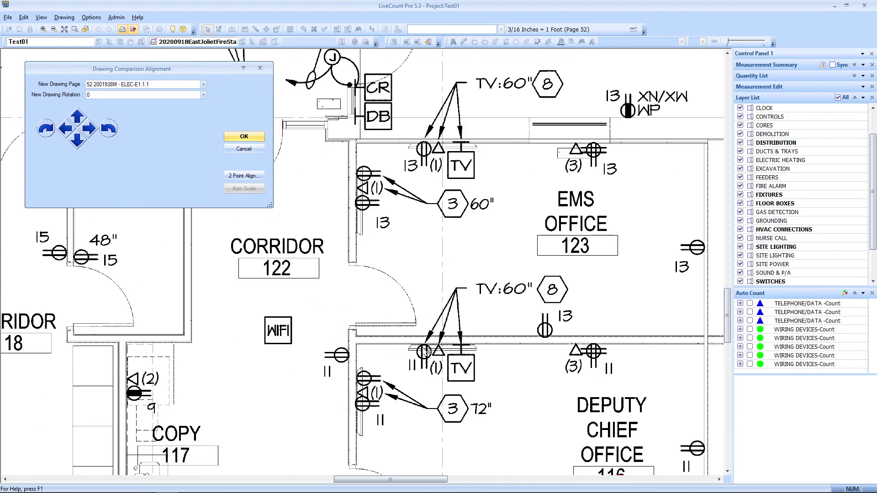
pyautogui.scroll(3, 491, 311)
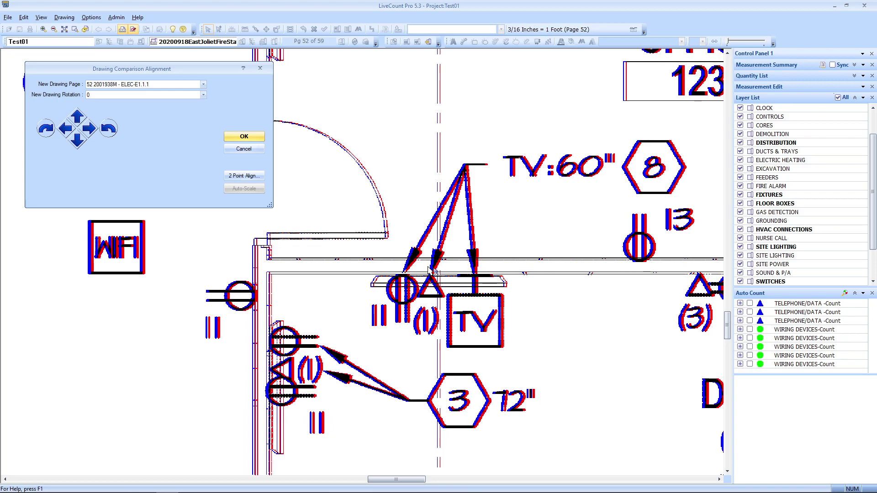
pyautogui.moveTo(428, 269); pyautogui.dragTo(400, 270)
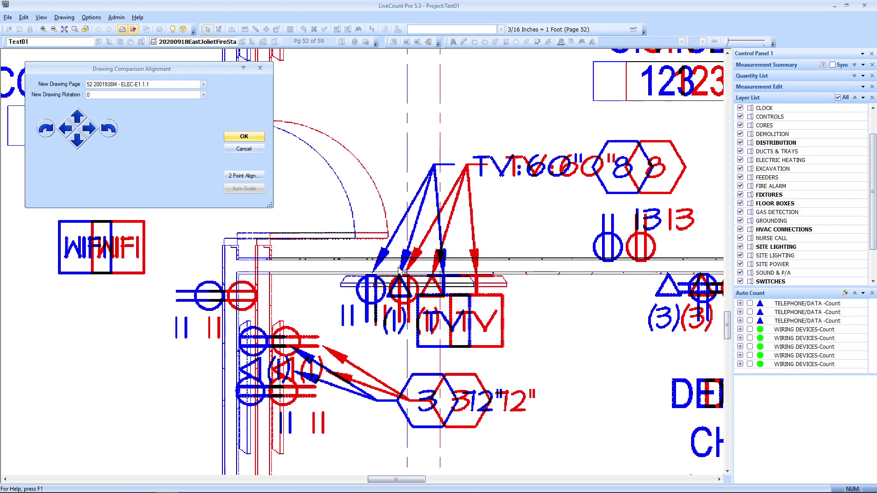
pyautogui.moveTo(400, 270); pyautogui.dragTo(430, 268)
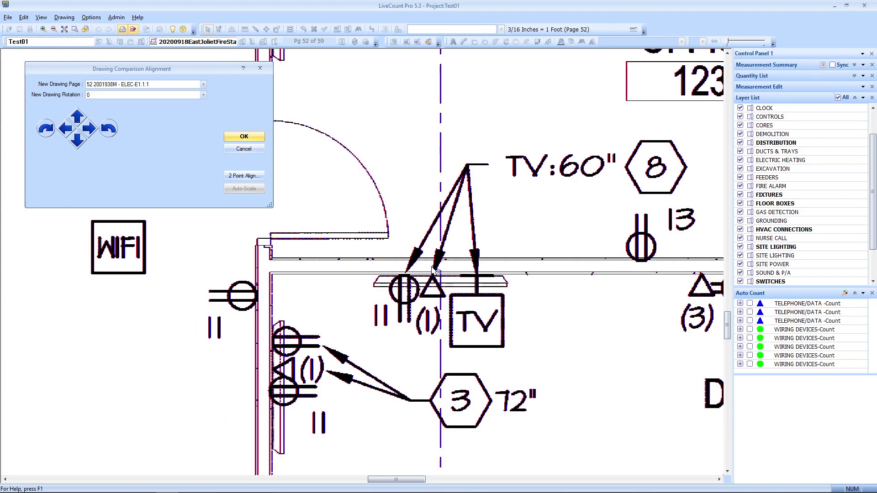
pyautogui.moveTo(432, 267); pyautogui.dragTo(432, 270)
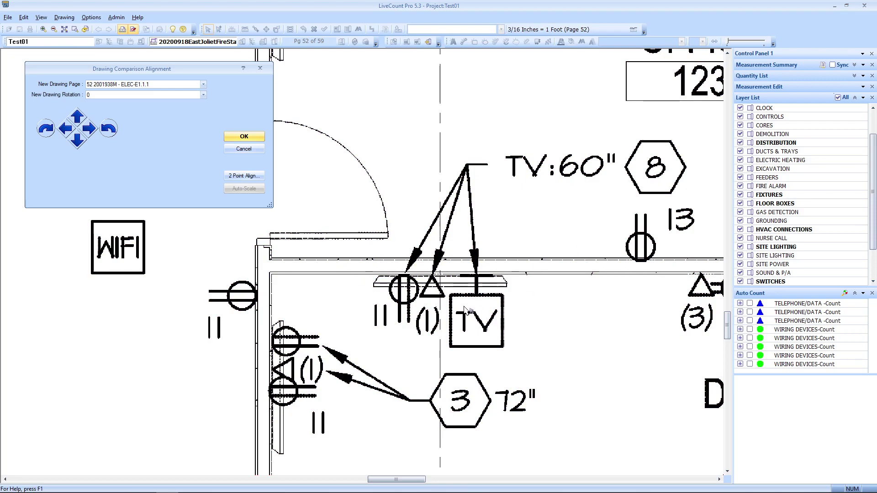
# - Check the new drawing rotation choices, keep the rotation at 0, and accept the comparison alignment
pyautogui.moveTo(207, 67); pyautogui.dragTo(445, 155)
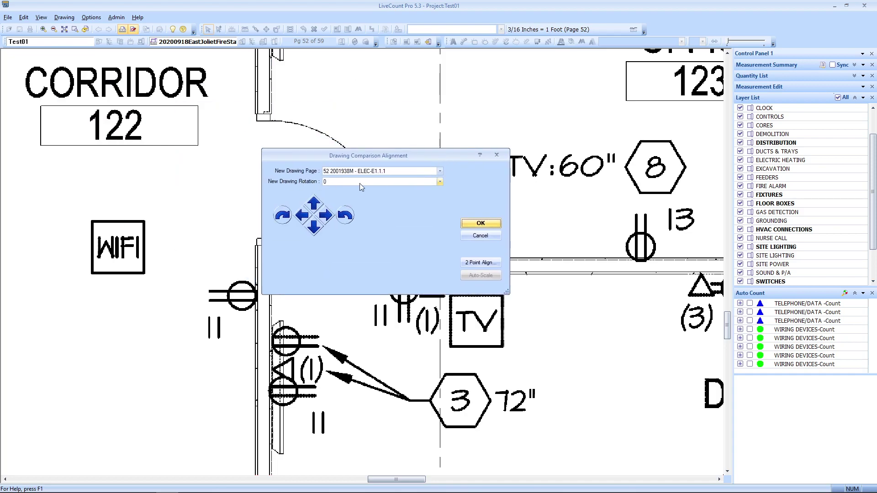
pyautogui.click(440, 182)
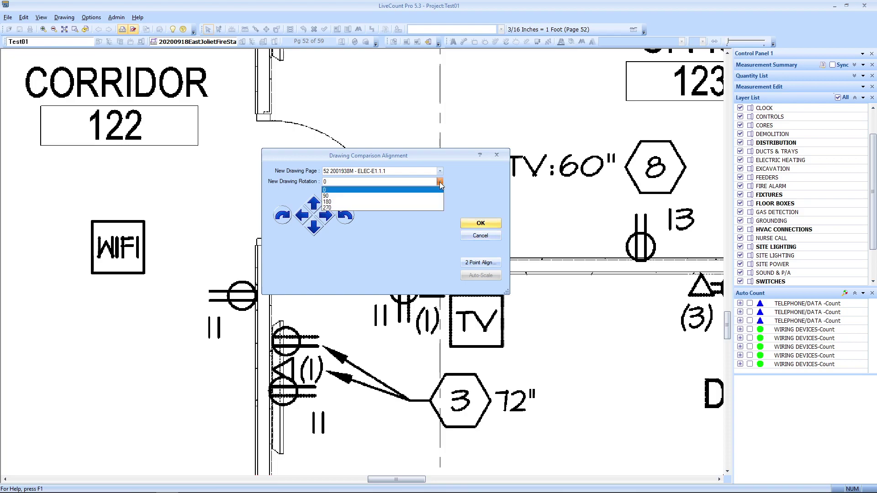
pyautogui.click(411, 181)
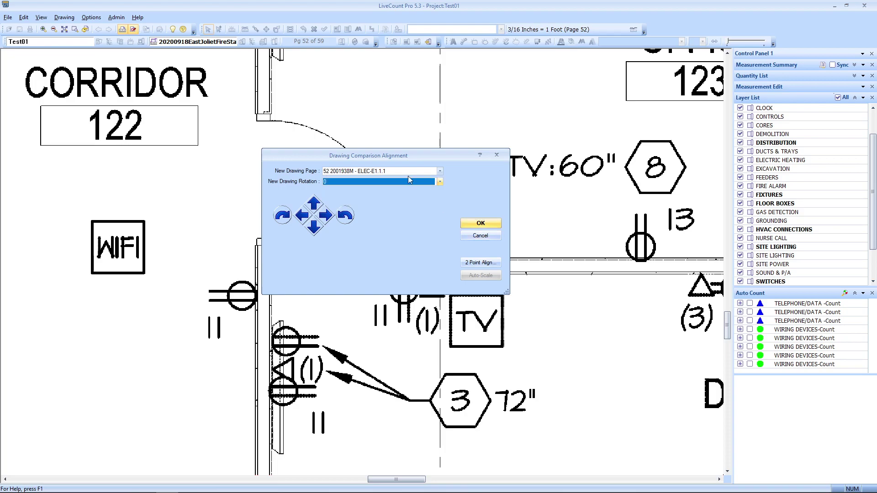
pyautogui.click(493, 224)
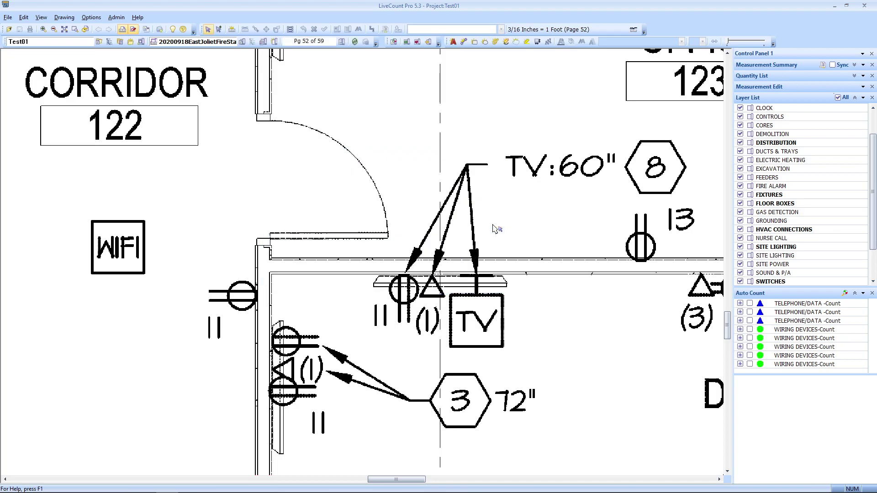
# - Check the overlaid drawings around Training Room 125, review the comparison display options, and keep Show Old and New
pyautogui.scroll(-5, 492, 228)
pyautogui.scroll(2, 413, 259)
pyautogui.scroll(-6, 414, 260)
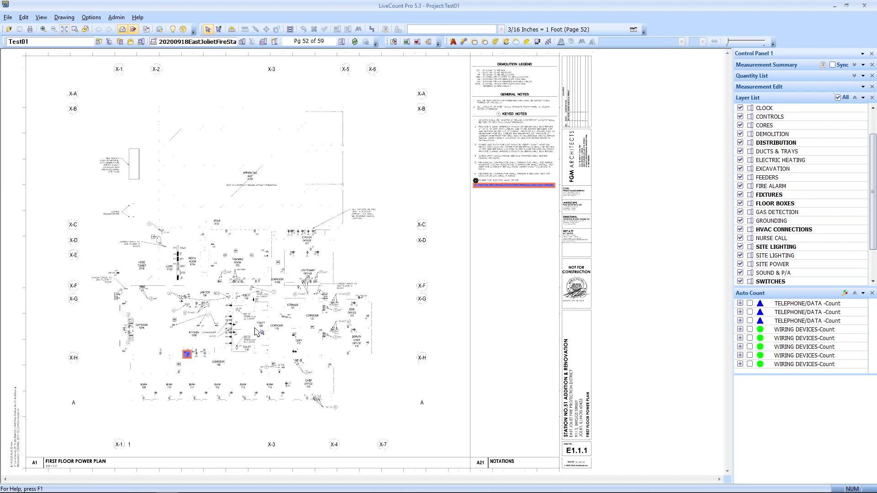
pyautogui.scroll(6, 607, 178)
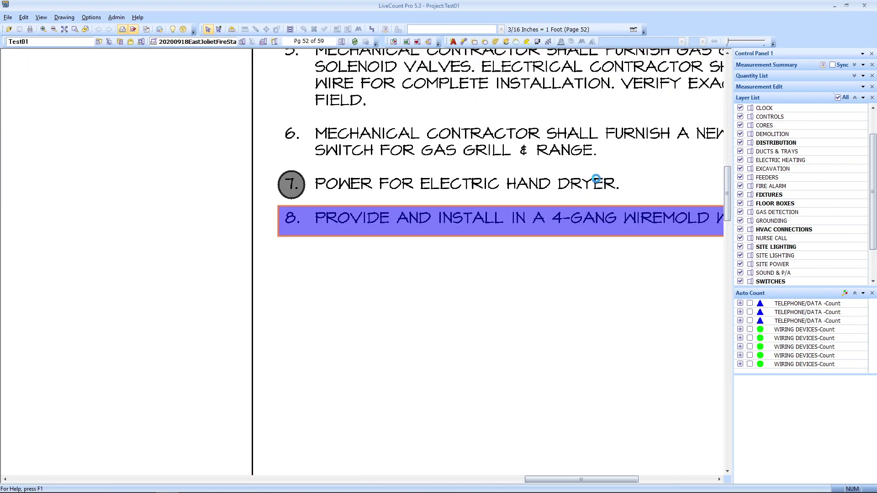
pyautogui.scroll(-4, 248, 306)
pyautogui.scroll(3, 401, 280)
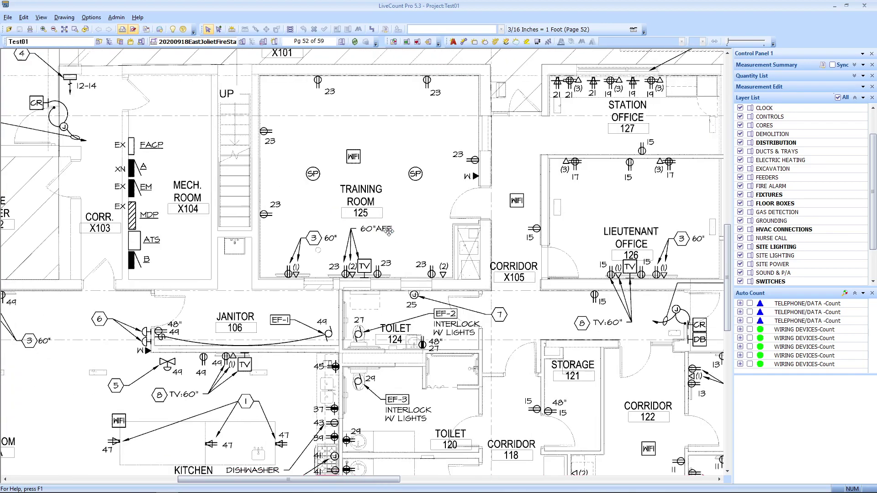
pyautogui.rightClick(399, 194)
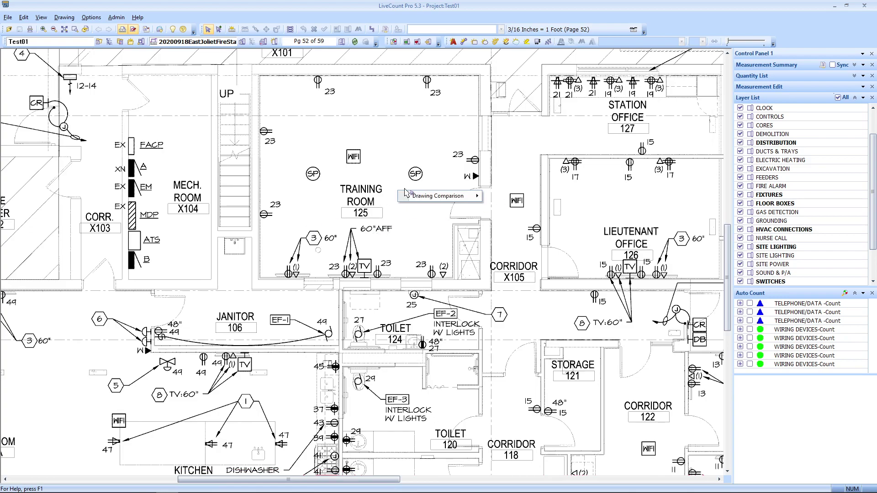
pyautogui.click(400, 154)
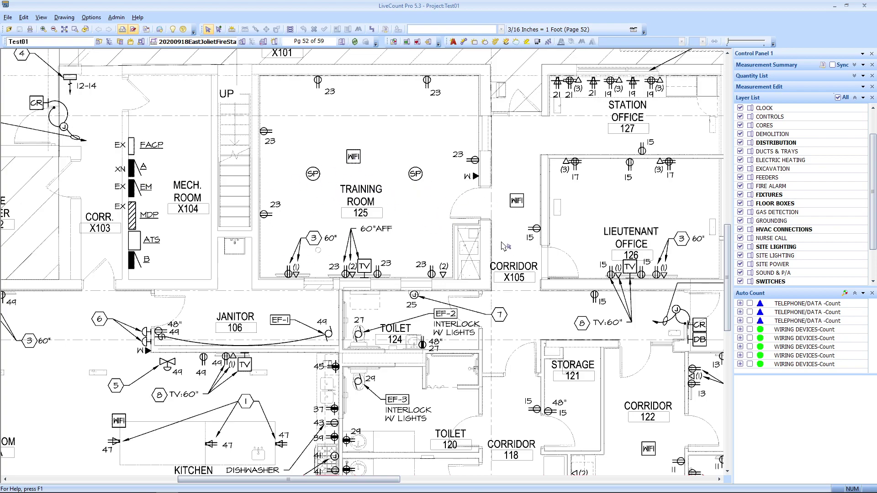
pyautogui.rightClick(413, 203)
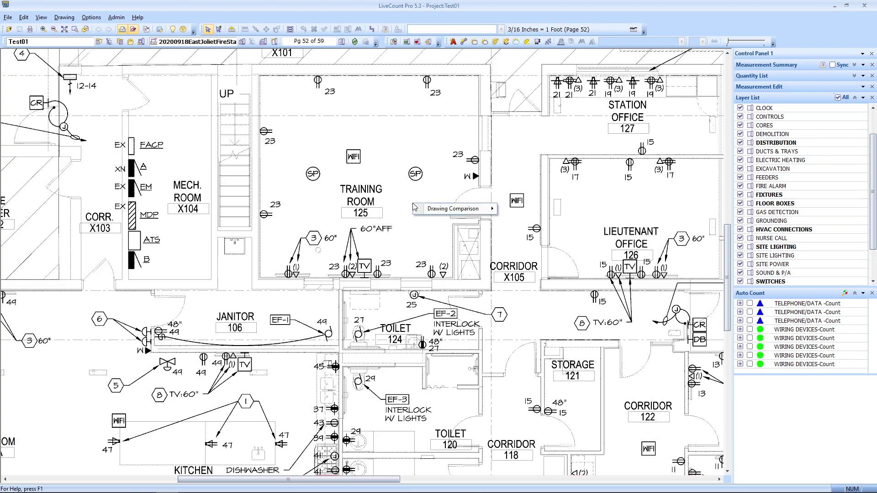
pyautogui.moveTo(441, 207)
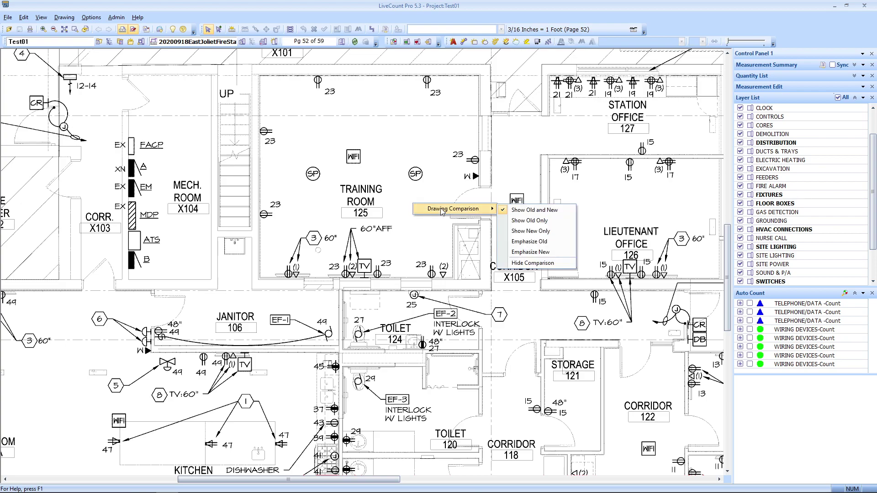
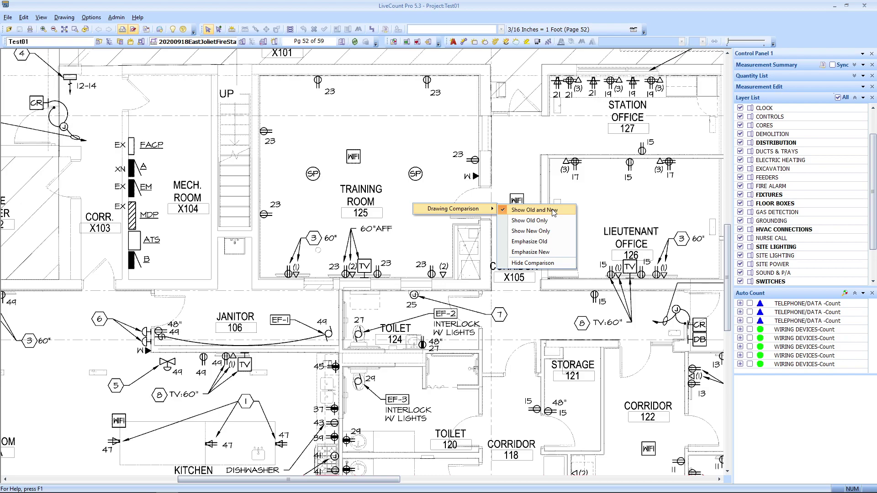
pyautogui.click(552, 212)
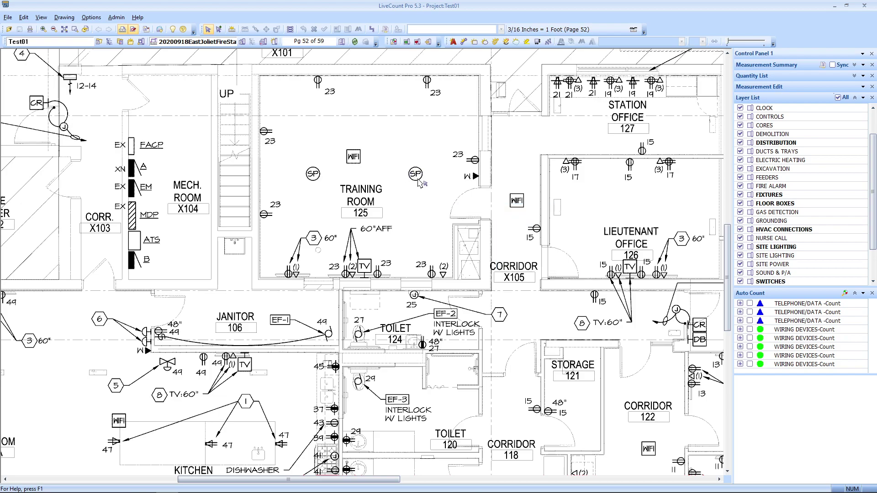
# - Open the list of detail scales for the First Floor Power Plan page
pyautogui.click(75, 21)
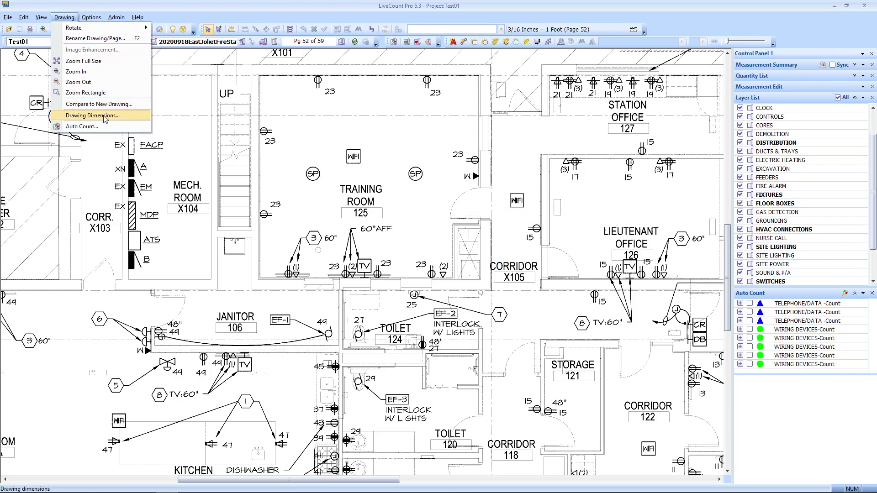
pyautogui.moveTo(98, 21)
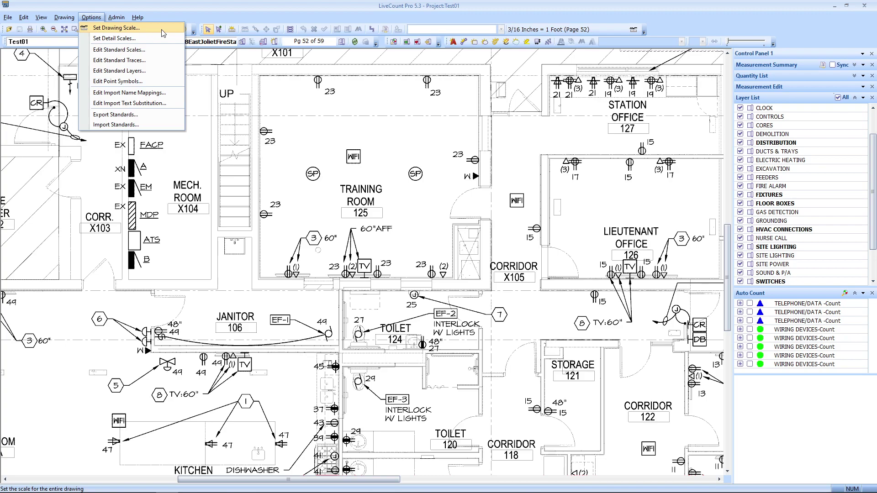
pyautogui.click(137, 40)
pyautogui.moveTo(465, 192); pyautogui.dragTo(437, 174)
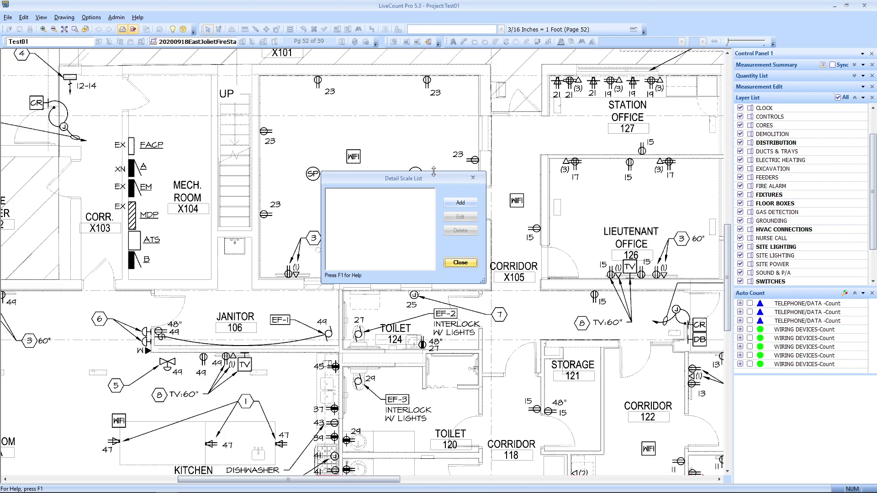
# - Inspect the First Floor Power Plan's title scale and Chief Office 115, and move the Detail Scale List clear of the room
pyautogui.scroll(-3, 492, 199)
pyautogui.moveTo(532, 270); pyautogui.dragTo(312, 178)
pyautogui.scroll(3, 495, 344)
pyautogui.moveTo(478, 335); pyautogui.dragTo(513, 378)
pyautogui.scroll(-1, 513, 379)
pyautogui.scroll(3, 119, 290)
pyautogui.moveTo(322, 365); pyautogui.dragTo(250, 289)
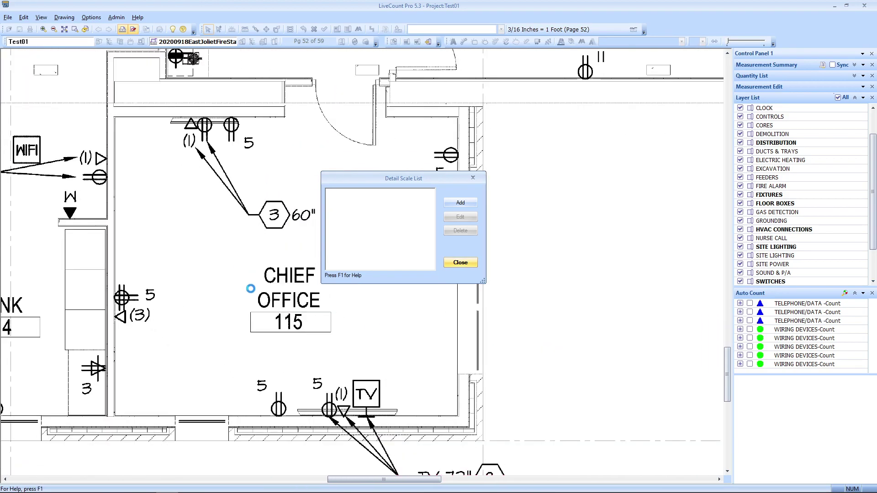
pyautogui.scroll(-1, 251, 289)
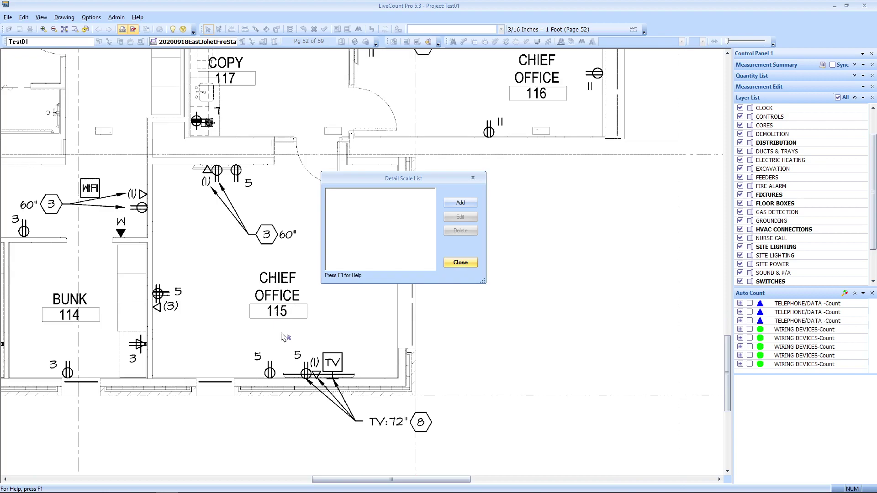
pyautogui.scroll(-2, 282, 335)
pyautogui.moveTo(187, 345); pyautogui.dragTo(600, 284)
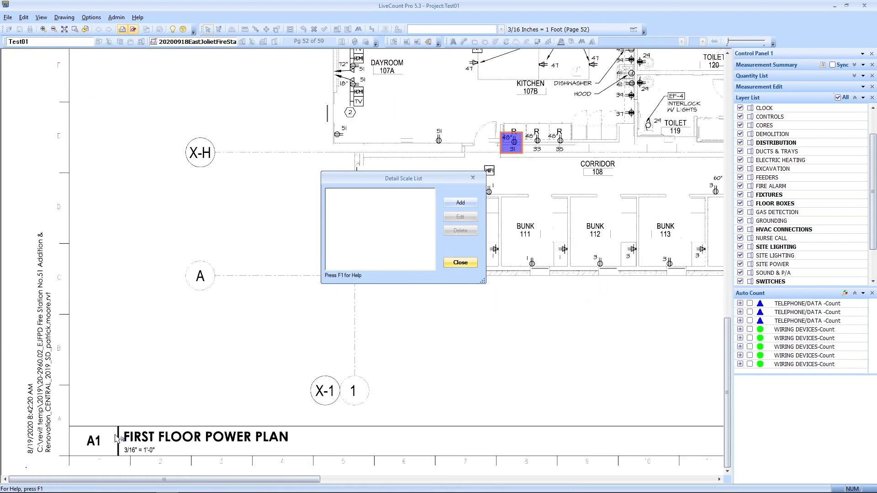
pyautogui.scroll(2, 118, 439)
pyautogui.scroll(-4, 153, 444)
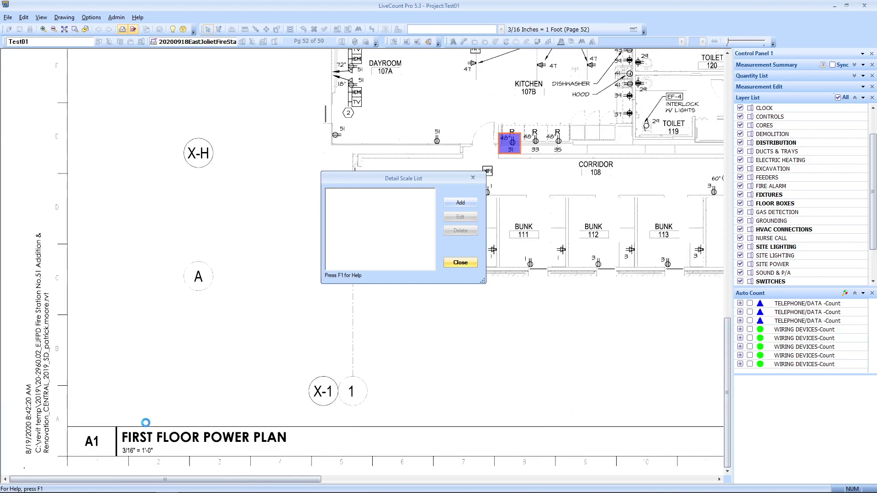
pyautogui.scroll(4, 495, 376)
pyautogui.moveTo(414, 292); pyautogui.dragTo(448, 382)
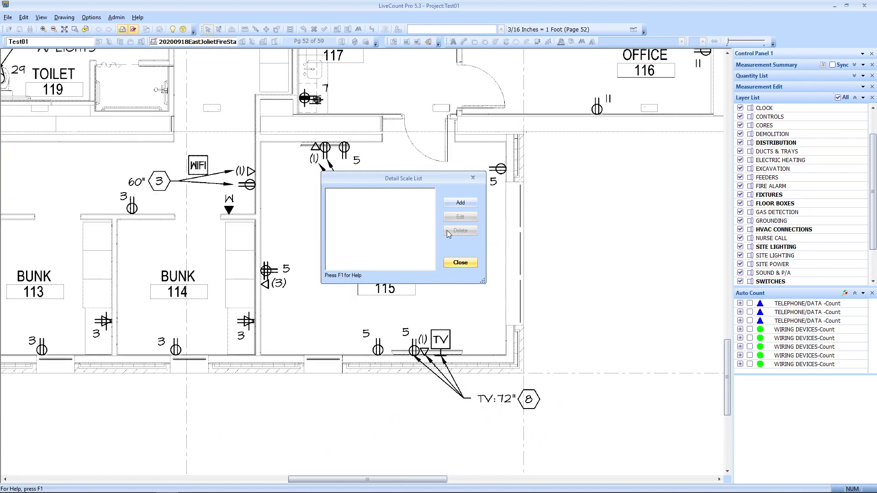
pyautogui.moveTo(421, 179); pyautogui.dragTo(644, 154)
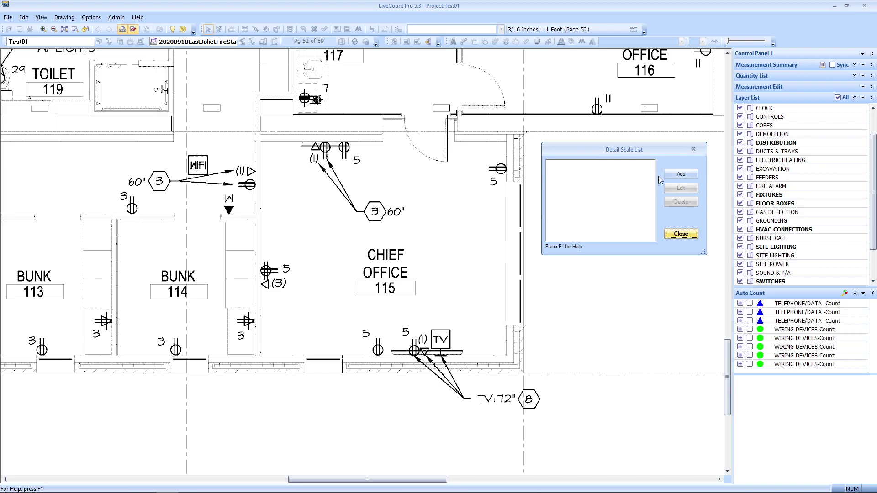
# - Start a detail scale described as chiefs office with the standard scale 1/8 Inch = 1 Foot
pyautogui.click(681, 175)
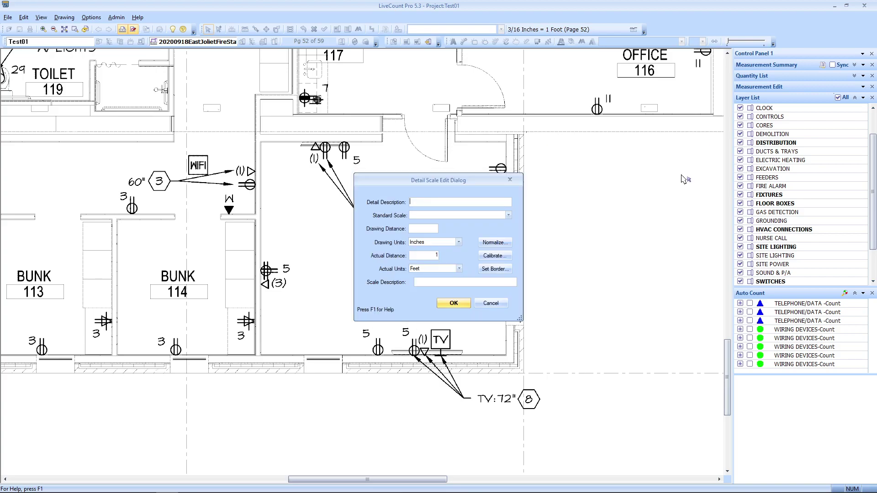
pyautogui.moveTo(452, 179); pyautogui.dragTo(626, 192)
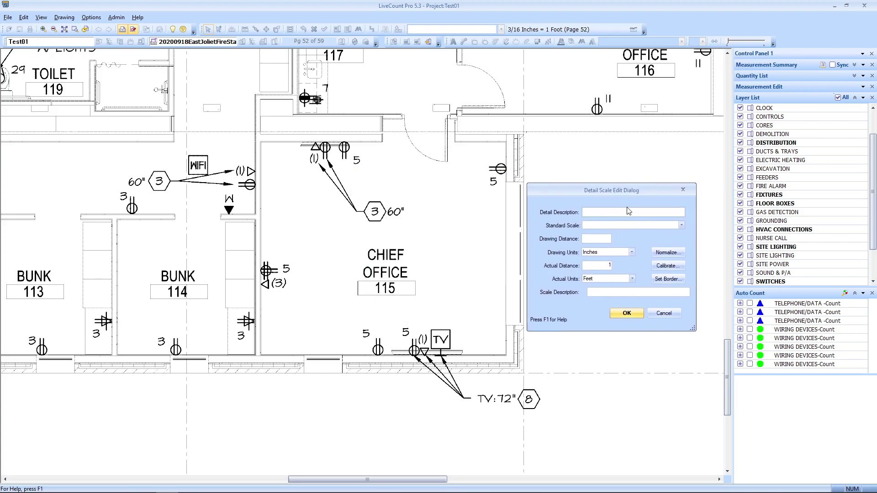
pyautogui.write('chiefs office')
pyautogui.click(634, 226)
pyautogui.scroll(-4, 619, 258)
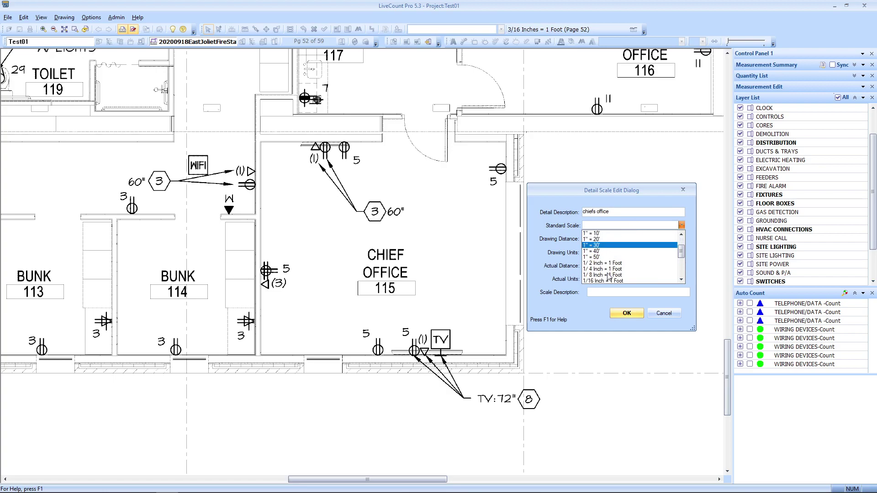
pyautogui.click(593, 245)
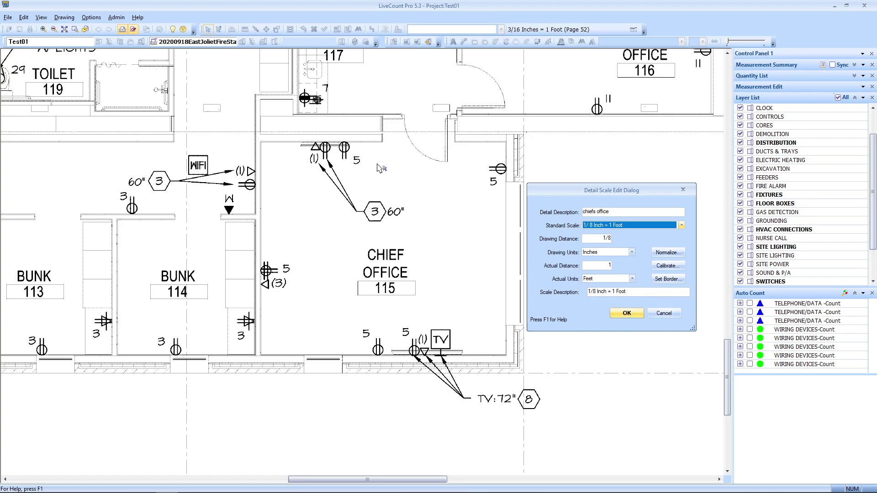
# - Set the detail scale's border as a rectangle enclosing Chief Office 115 and its outer walls
pyautogui.click(667, 279)
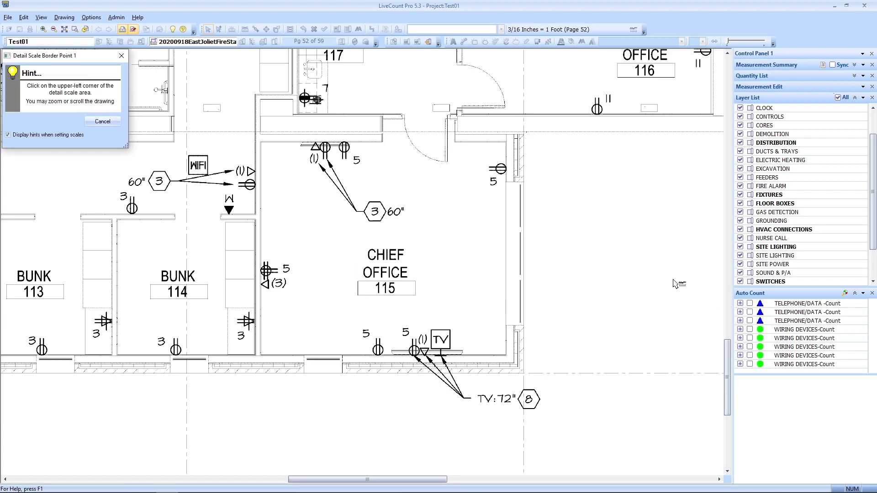
pyautogui.click(248, 127)
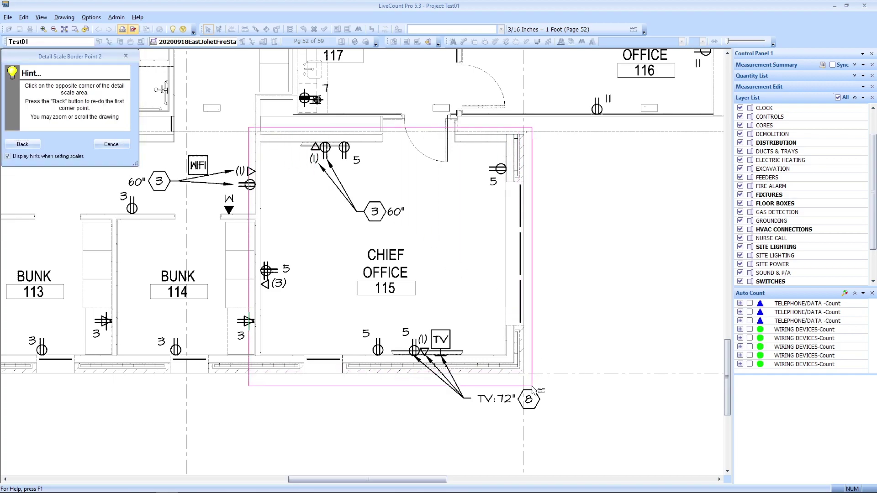
pyautogui.click(532, 386)
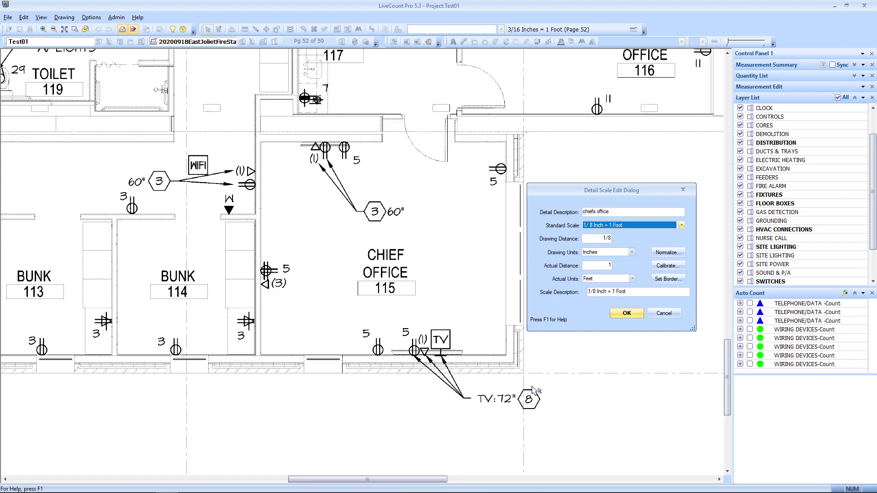
# - Calibrate the detail scale across the Chief Office doorway opening, with an actual distance of 3 feet
pyautogui.click(666, 266)
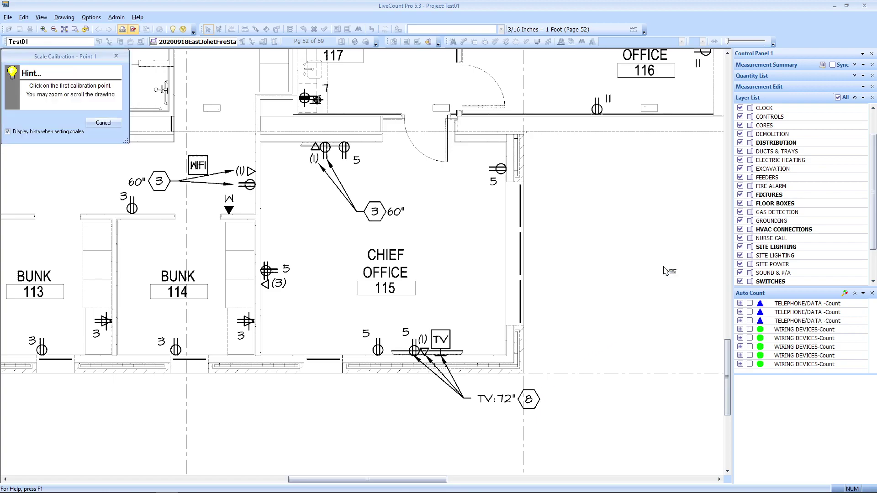
pyautogui.scroll(3, 419, 114)
pyautogui.moveTo(427, 138); pyautogui.dragTo(421, 218)
pyautogui.scroll(1, 353, 205)
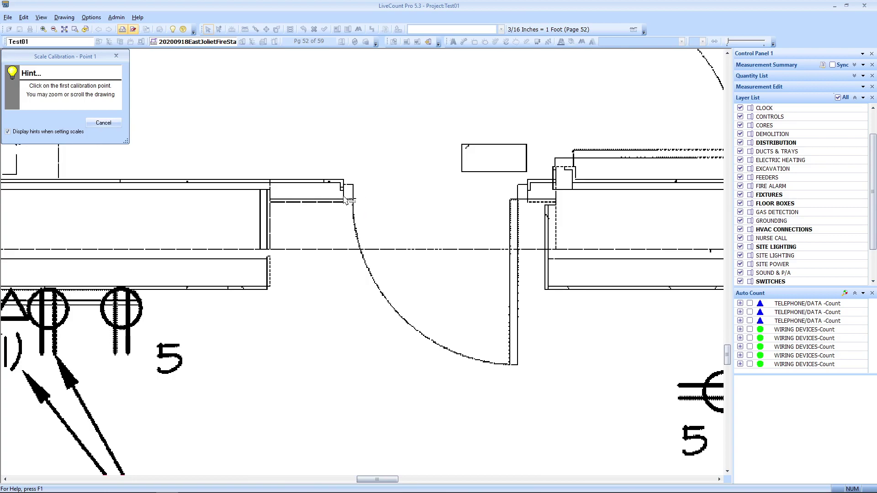
pyautogui.click(344, 196)
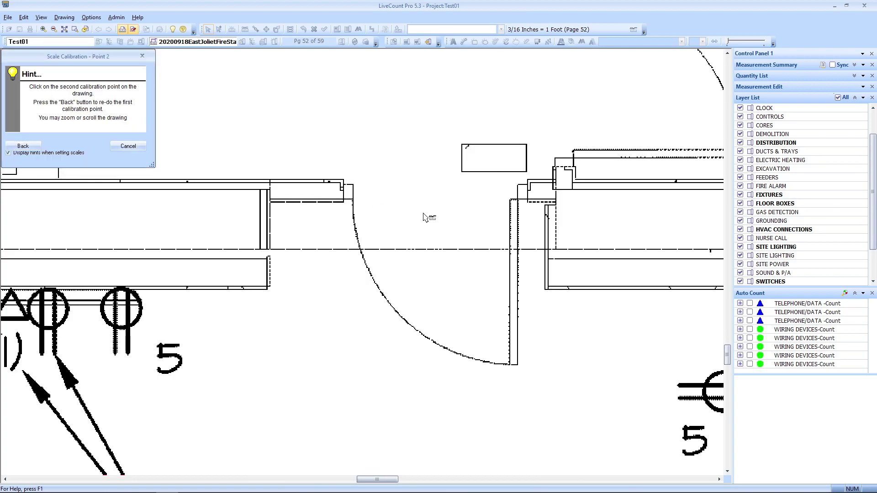
pyautogui.click(528, 200)
pyautogui.moveTo(532, 190); pyautogui.dragTo(451, 191)
pyautogui.moveTo(526, 266); pyautogui.dragTo(539, 267)
pyautogui.write('3')
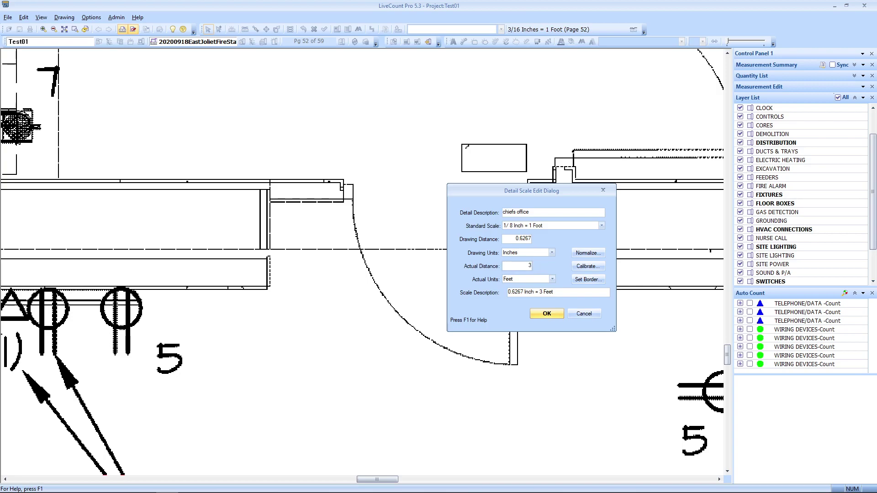
# - Try to save the chiefs office detail scale, and discard it at the overlap warning
pyautogui.click(542, 315)
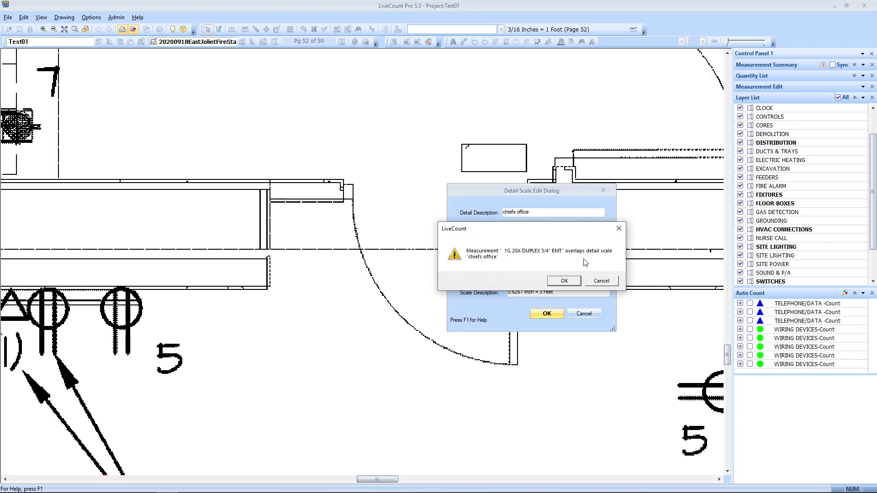
pyautogui.click(602, 282)
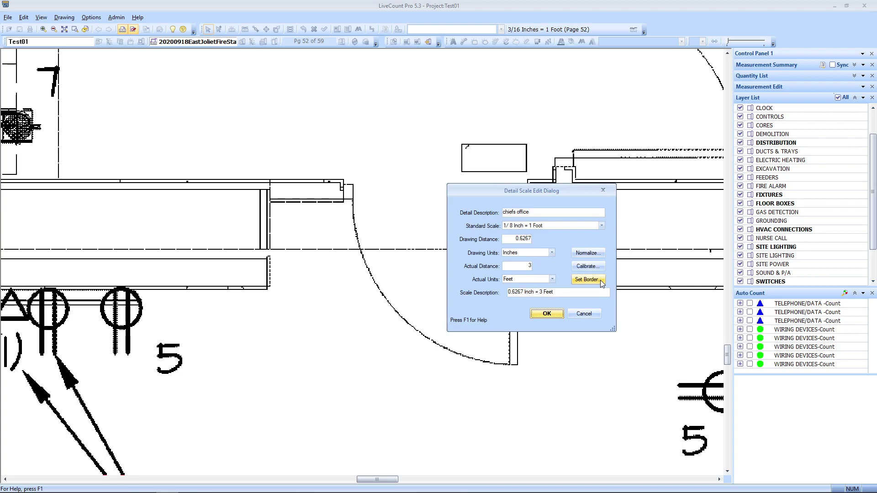
pyautogui.click(585, 314)
# - Add a new detail scale described as chiefs office, using the standard scale 1/8 Inch = 1 Foot
pyautogui.moveTo(521, 326)
pyautogui.mouseDown()
pyautogui.moveTo(378, 215)
pyautogui.moveTo(405, 227)
pyautogui.mouseUp()
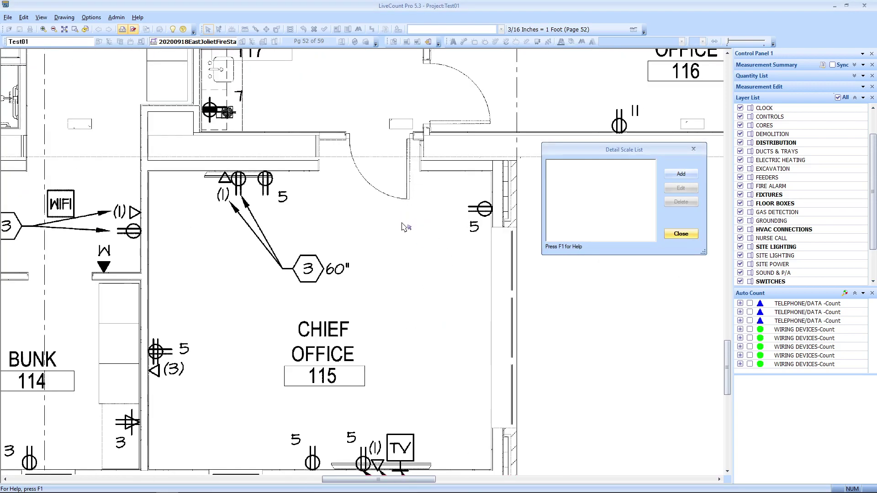
pyautogui.scroll(-2, 403, 227)
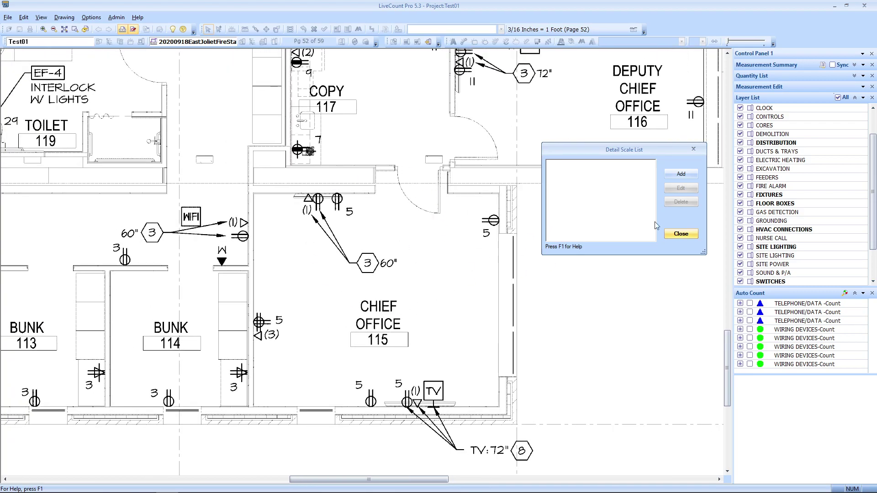
pyautogui.click(681, 174)
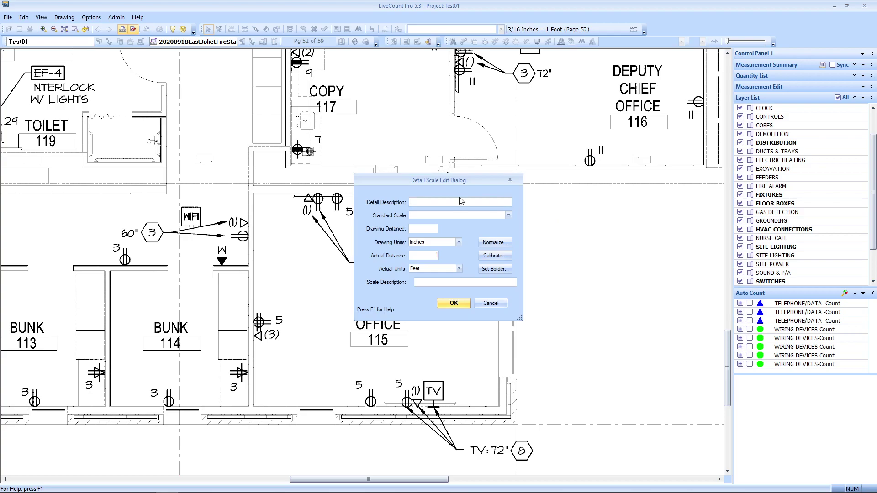
pyautogui.write('chiefs office')
pyautogui.click(455, 216)
pyautogui.scroll(-2, 455, 244)
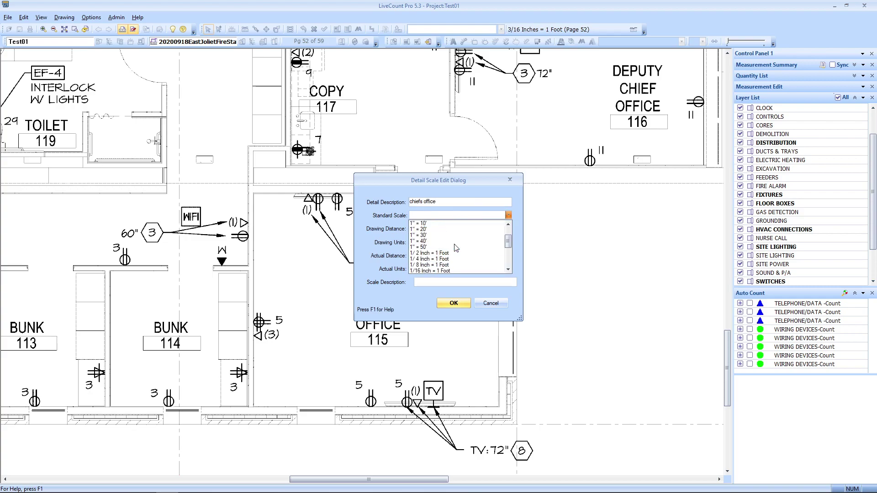
pyautogui.click(439, 265)
pyautogui.click(453, 304)
pyautogui.click(454, 279)
# - Try to save the detail scale with a rectangular border enclosing Chief Office 115 and its outer walls
pyautogui.click(501, 269)
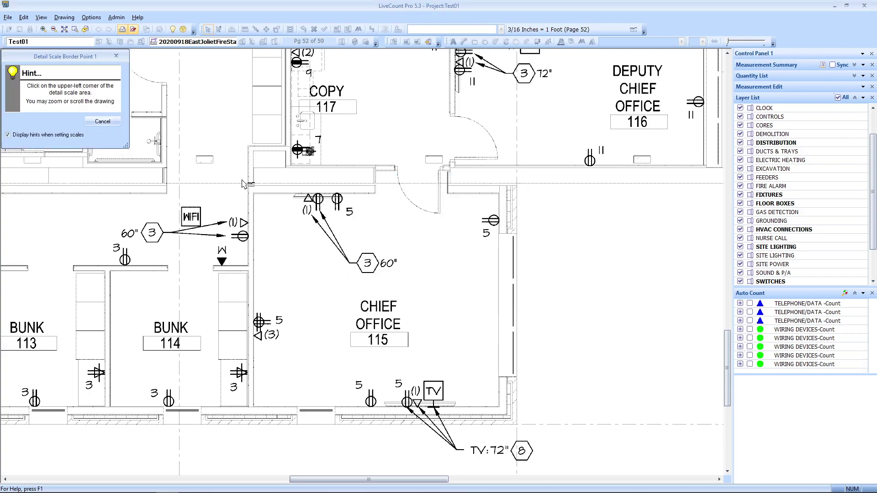
pyautogui.click(243, 181)
pyautogui.click(514, 419)
pyautogui.click(452, 304)
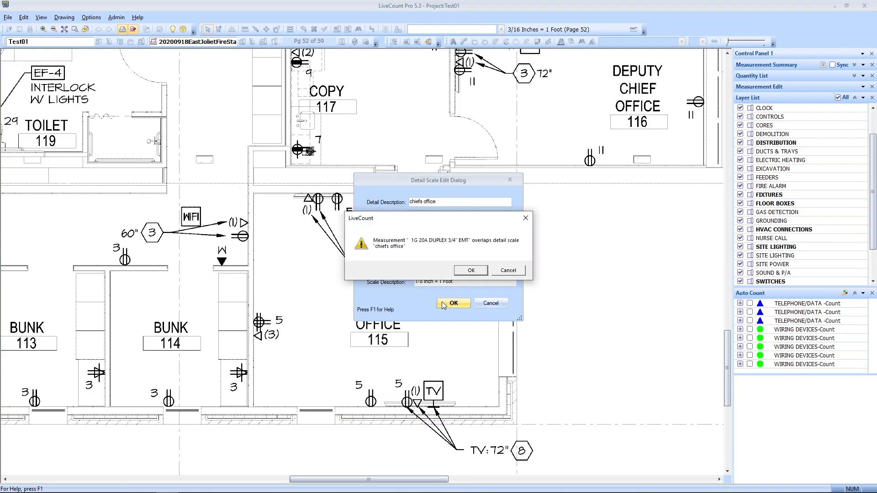
pyautogui.click(508, 271)
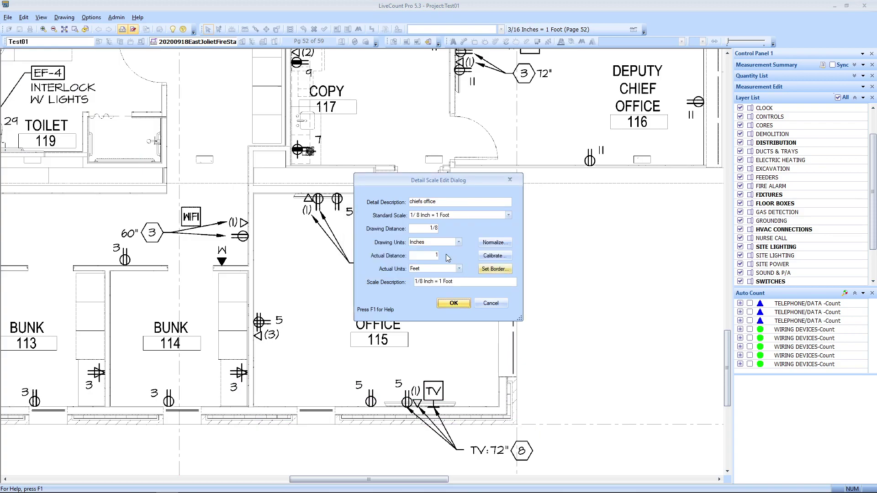
# - Redraw the chiefs office border around grid bubble A in the open area east of the building, and save the detail scale
pyautogui.click(495, 272)
pyautogui.scroll(-2, 425, 249)
pyautogui.moveTo(584, 347); pyautogui.dragTo(254, 170)
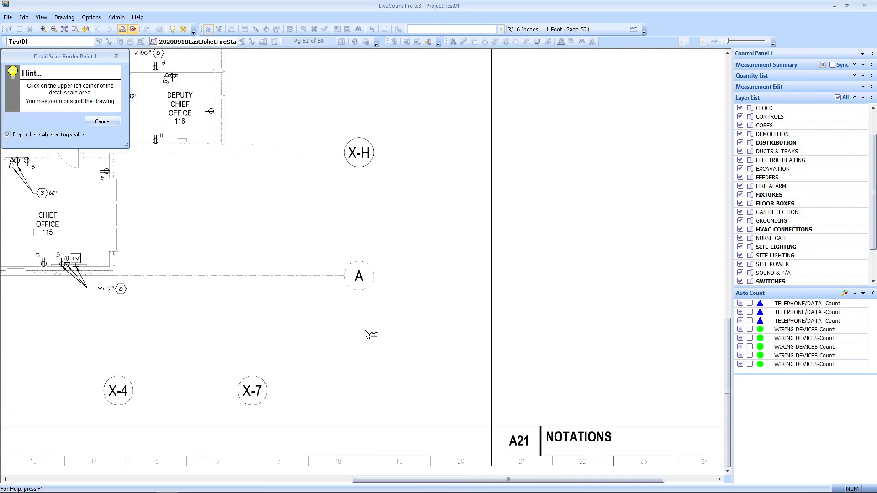
pyautogui.click(284, 221)
pyautogui.click(467, 382)
pyautogui.click(456, 307)
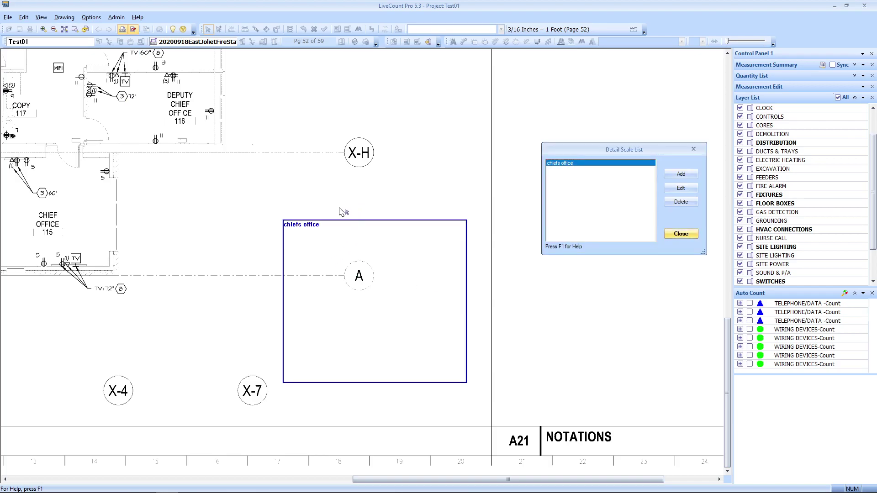
pyautogui.scroll(2, 296, 229)
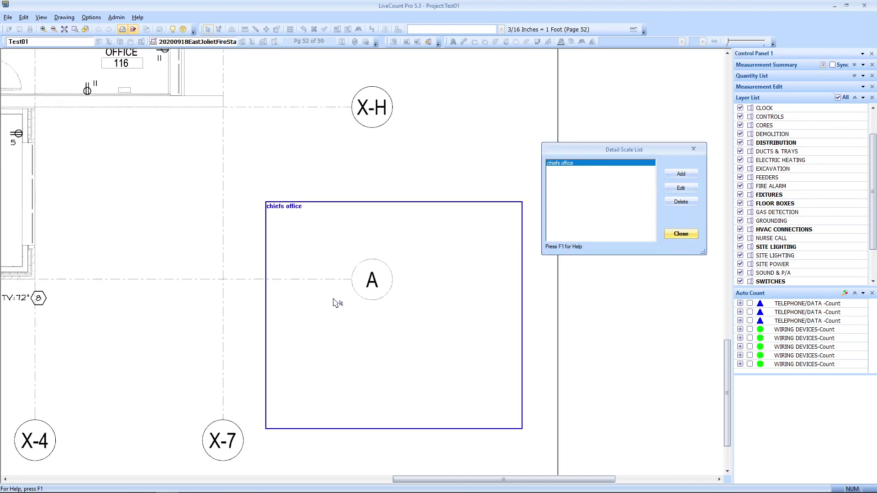
pyautogui.click(681, 235)
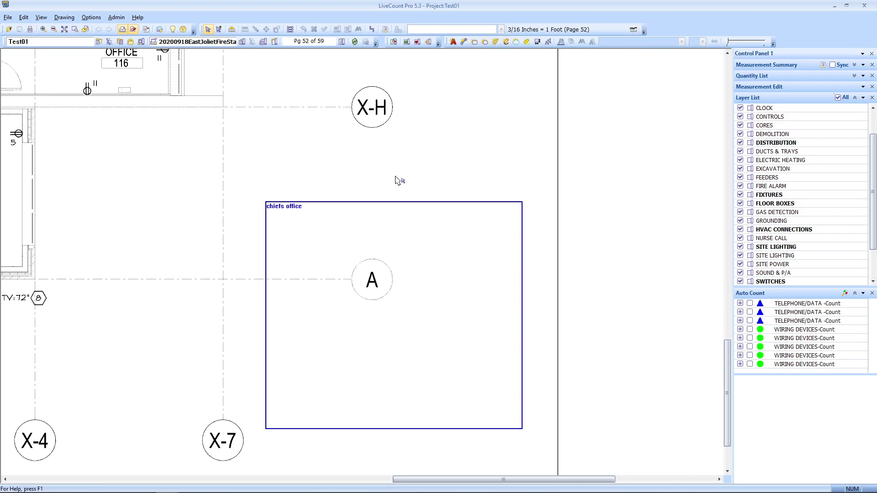
# - Review the scales available in the Standard Scale List, and close it without changes
pyautogui.scroll(-1, 395, 177)
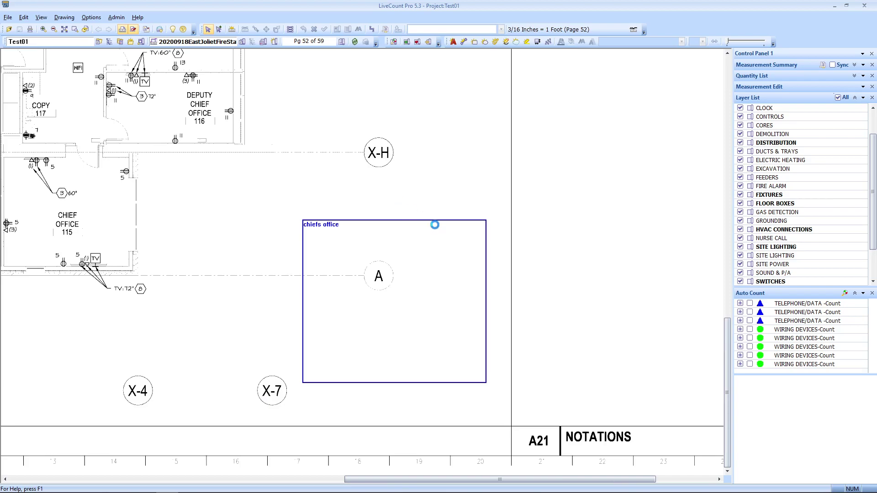
pyautogui.moveTo(420, 217); pyautogui.dragTo(533, 280)
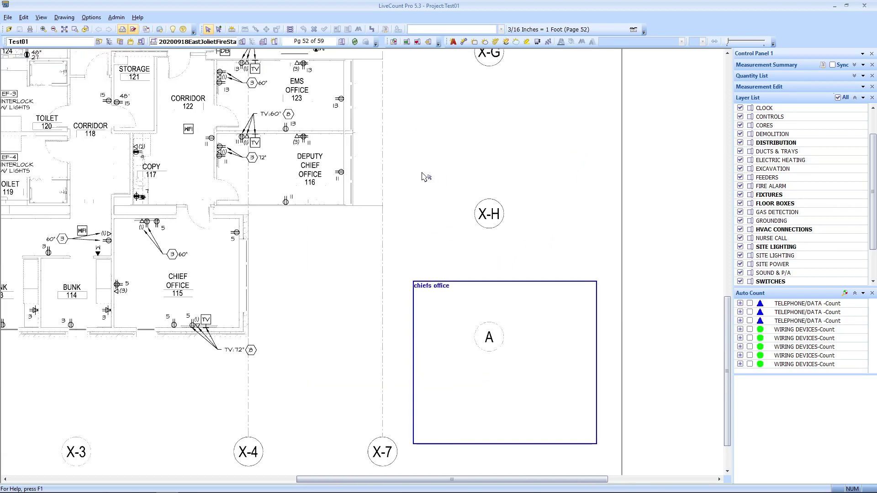
pyautogui.click(92, 17)
pyautogui.click(119, 50)
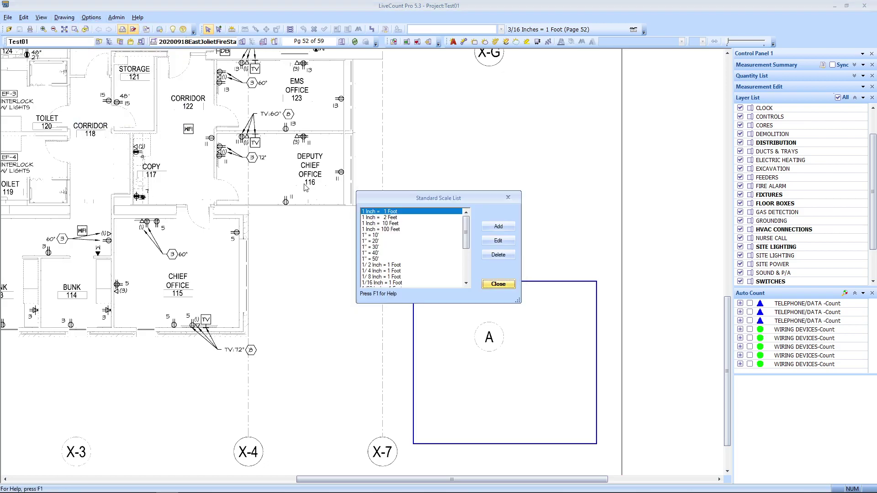
pyautogui.moveTo(429, 197); pyautogui.dragTo(437, 194)
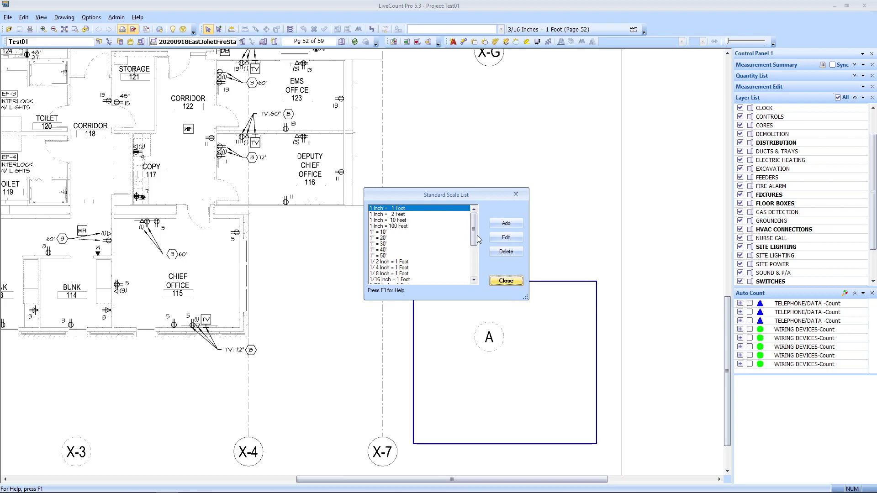
pyautogui.moveTo(473, 229)
pyautogui.mouseDown()
pyautogui.moveTo(469, 259)
pyautogui.moveTo(470, 229)
pyautogui.mouseUp()
pyautogui.click(503, 281)
# - Open the Standard Trace List and look through its count and length traces, including BRANCH WIRING-Length
pyautogui.click(94, 18)
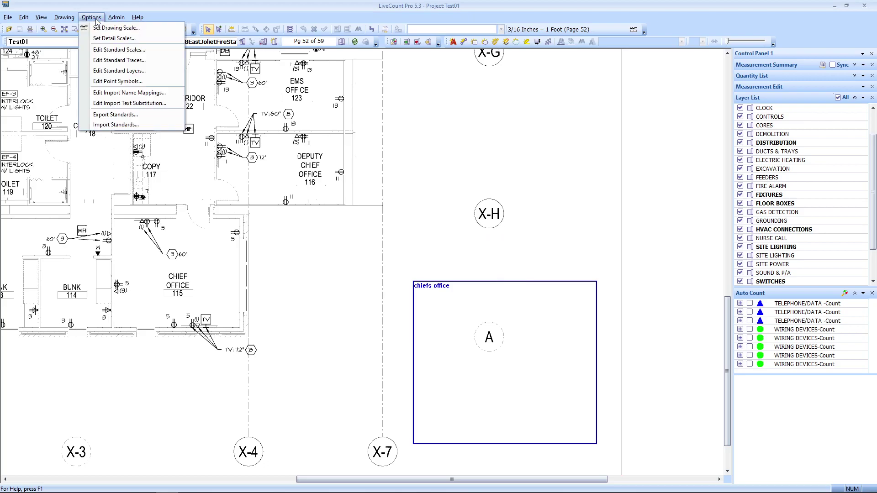
pyautogui.click(119, 60)
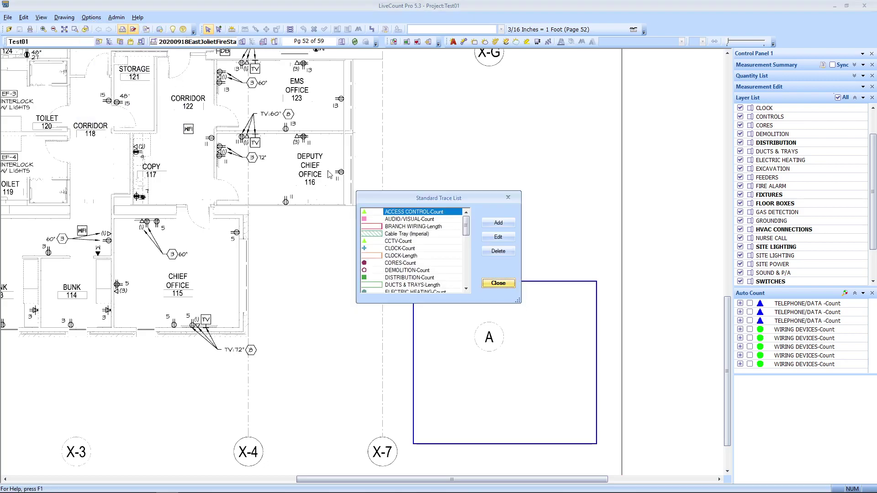
pyautogui.moveTo(483, 198)
pyautogui.mouseDown()
pyautogui.moveTo(475, 197)
pyautogui.moveTo(501, 192)
pyautogui.moveTo(467, 159)
pyautogui.mouseUp()
pyautogui.moveTo(502, 262)
pyautogui.mouseDown()
pyautogui.moveTo(558, 355)
pyautogui.moveTo(530, 298)
pyautogui.mouseUp()
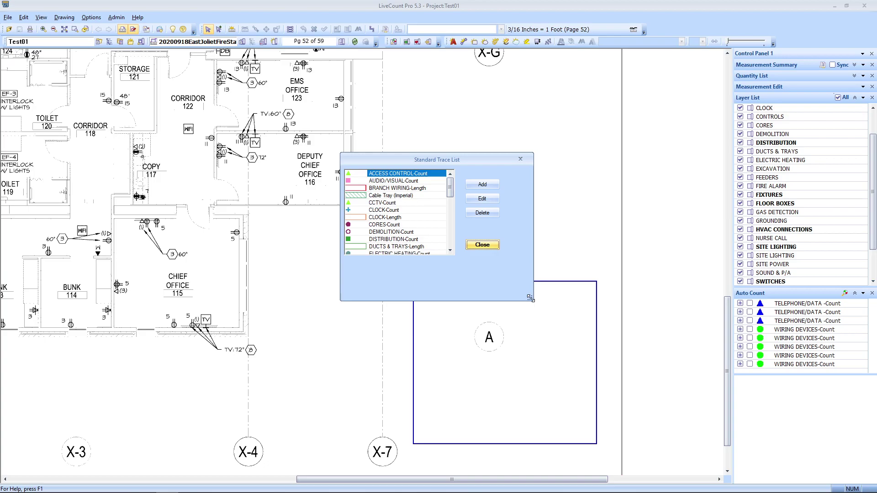
pyautogui.moveTo(530, 298); pyautogui.dragTo(510, 280)
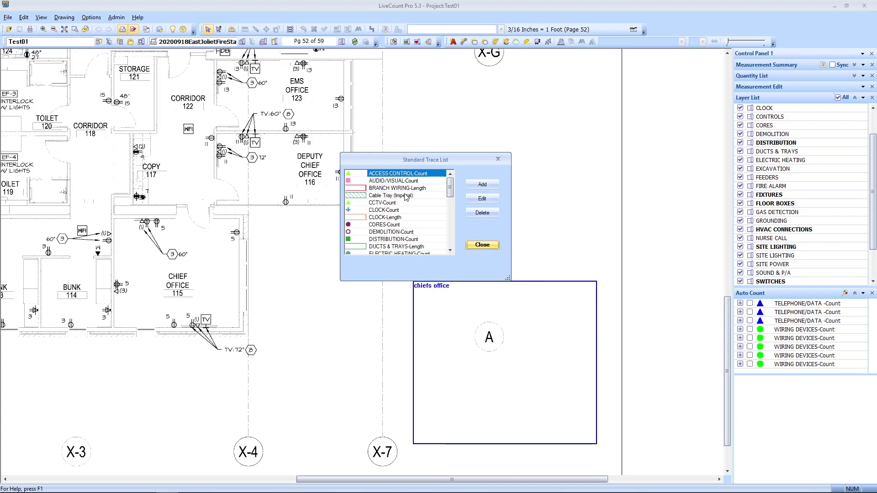
pyautogui.moveTo(451, 185)
pyautogui.mouseDown()
pyautogui.moveTo(454, 247)
pyautogui.moveTo(452, 165)
pyautogui.mouseUp()
pyautogui.click(424, 189)
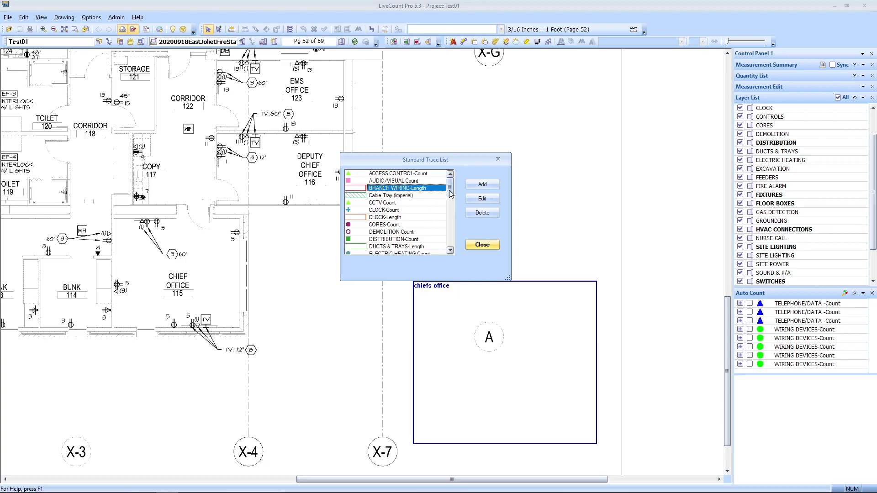
# - Examine the ACCESS CONTROL-Count trace's data type and point style options, and leave its settings unchanged
pyautogui.click(402, 174)
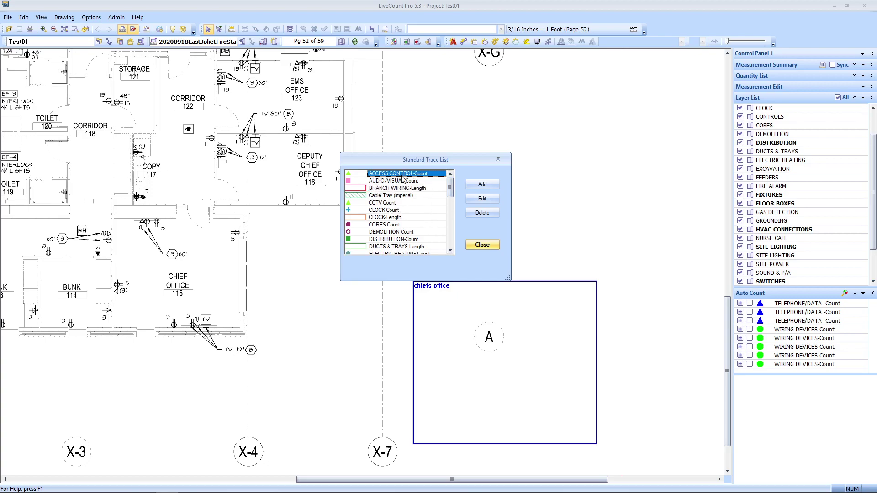
pyautogui.click(476, 200)
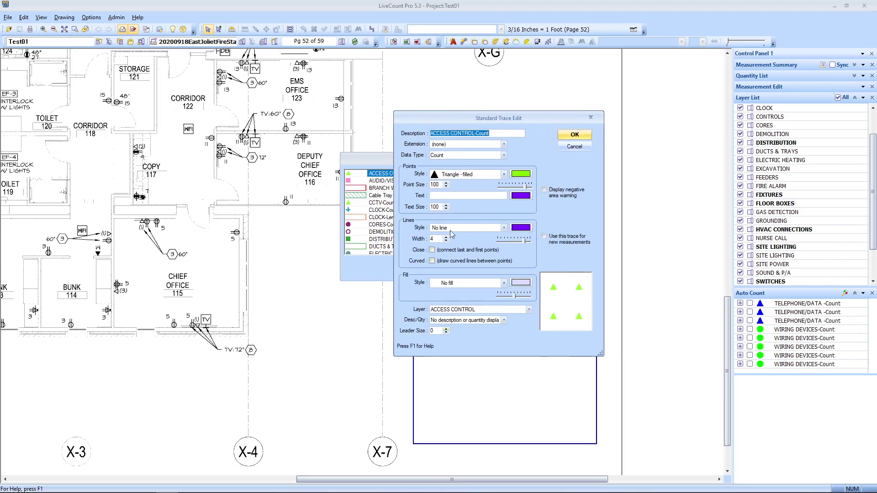
pyautogui.click(448, 156)
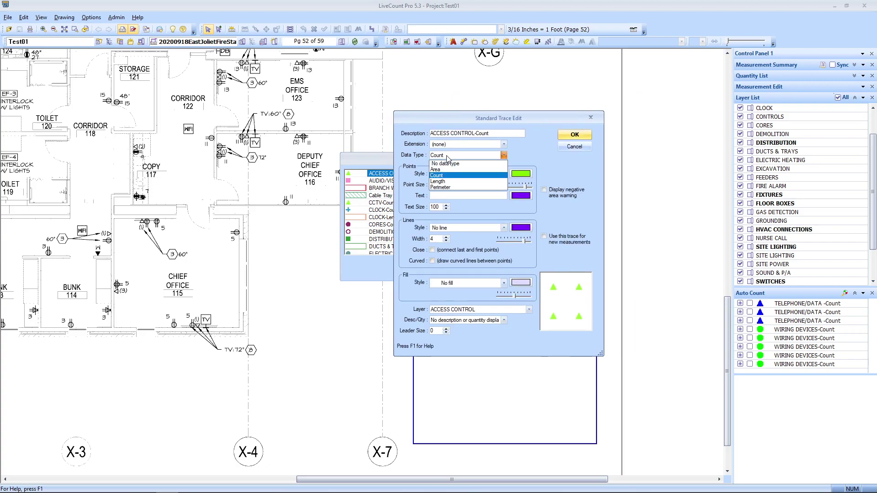
pyautogui.click(447, 157)
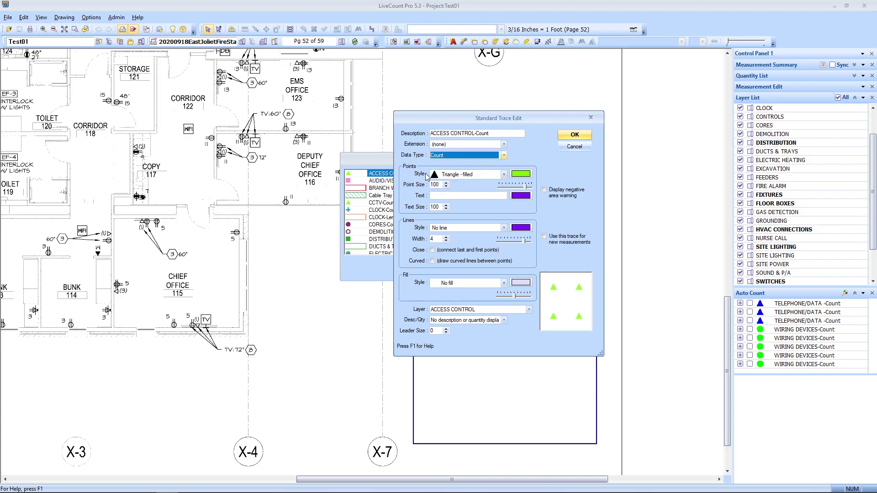
pyautogui.click(471, 175)
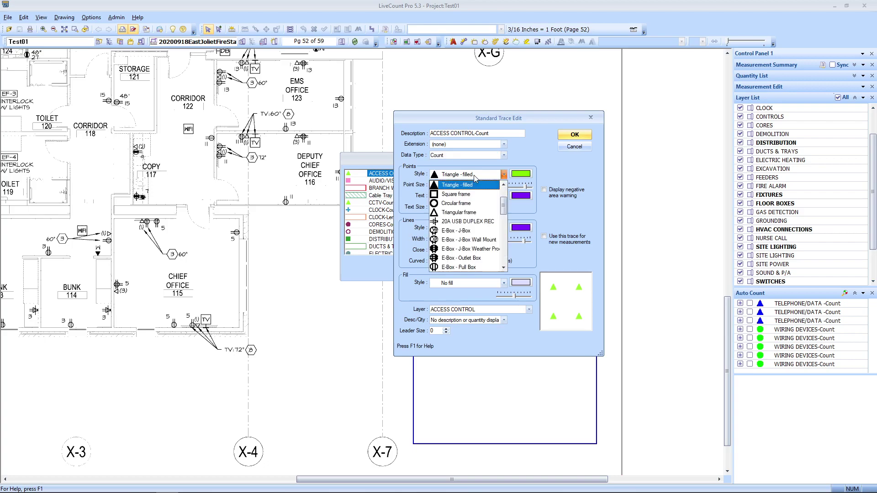
pyautogui.click(473, 174)
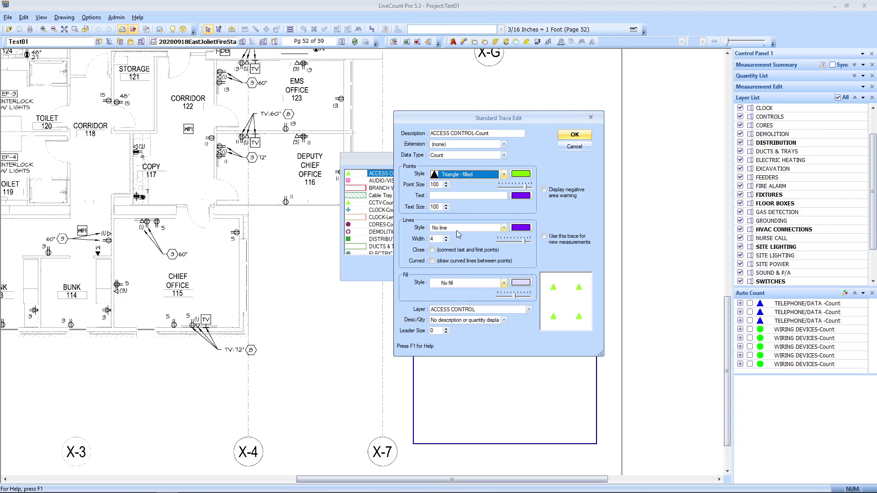
pyautogui.click(571, 147)
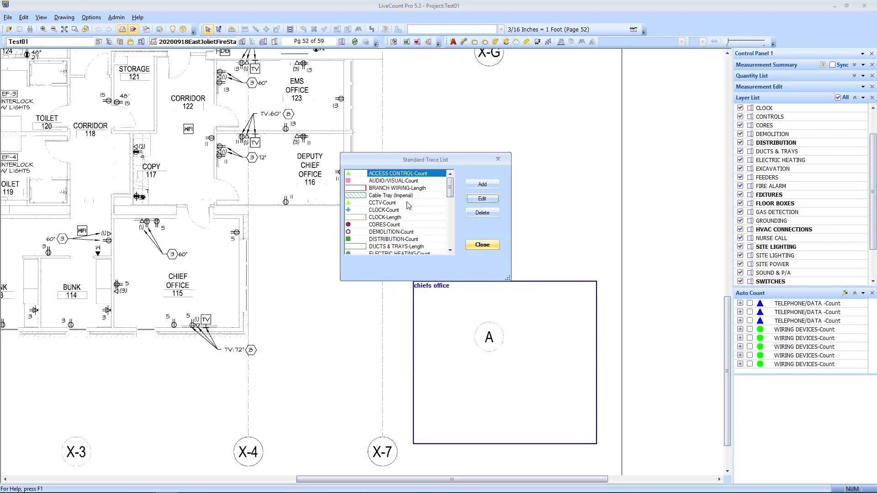
# - Switch to Accubid Classic and set the takeoff's System to FIXTURES
pyautogui.moveTo(451, 188)
pyautogui.mouseDown()
pyautogui.moveTo(455, 245)
pyautogui.moveTo(463, 179)
pyautogui.mouseUp()
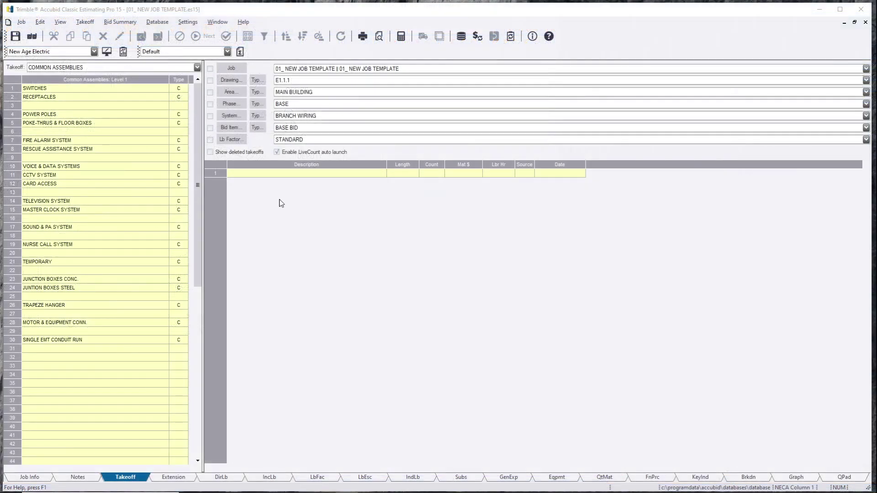
pyautogui.click(292, 118)
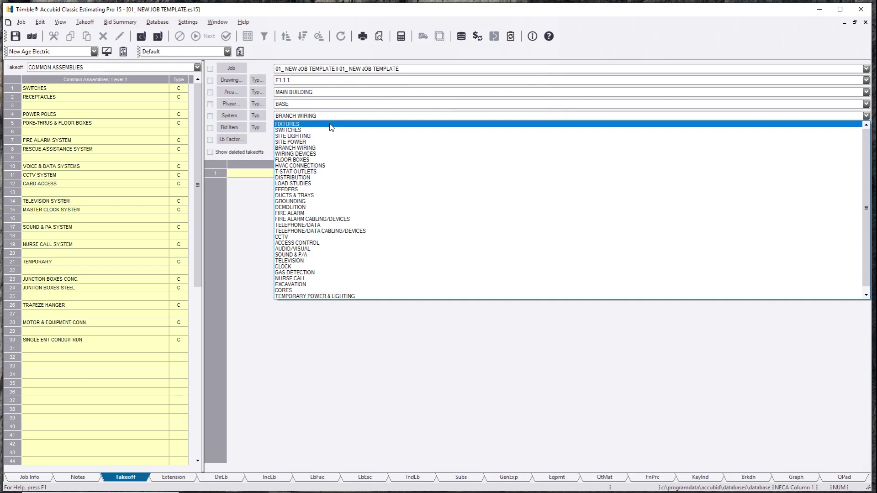
pyautogui.click(332, 125)
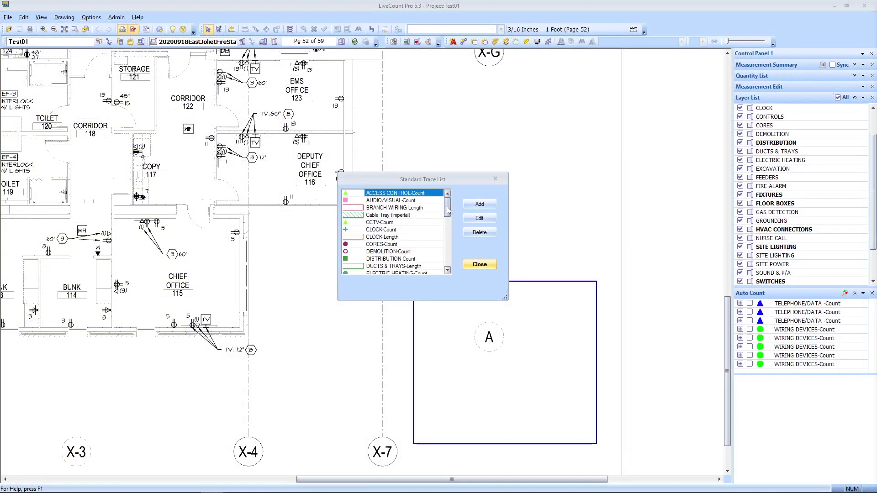
# - Return to LiveCount, locate the FIXTURES-Count trace in the Standard Trace List, and close the list
pyautogui.moveTo(449, 209)
pyautogui.mouseDown()
pyautogui.moveTo(449, 249)
pyautogui.moveTo(455, 218)
pyautogui.moveTo(456, 227)
pyautogui.mouseUp()
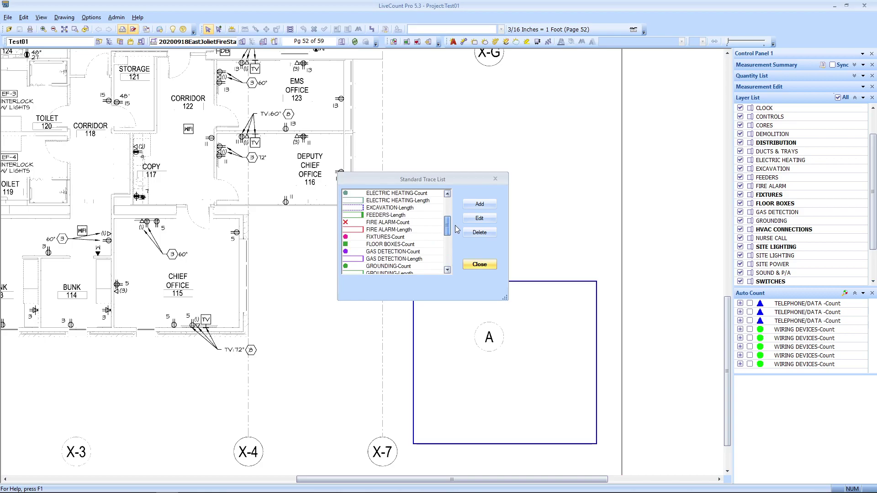
pyautogui.click(412, 238)
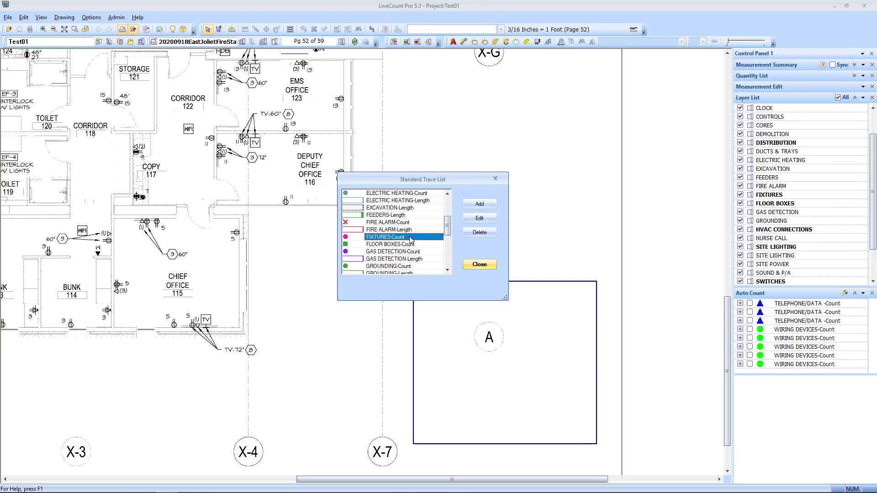
pyautogui.click(479, 265)
# - Open the standard layers for editing, look through the list, delete the second, duplicate SITE LIGHTING layer and save the change
pyautogui.click(90, 18)
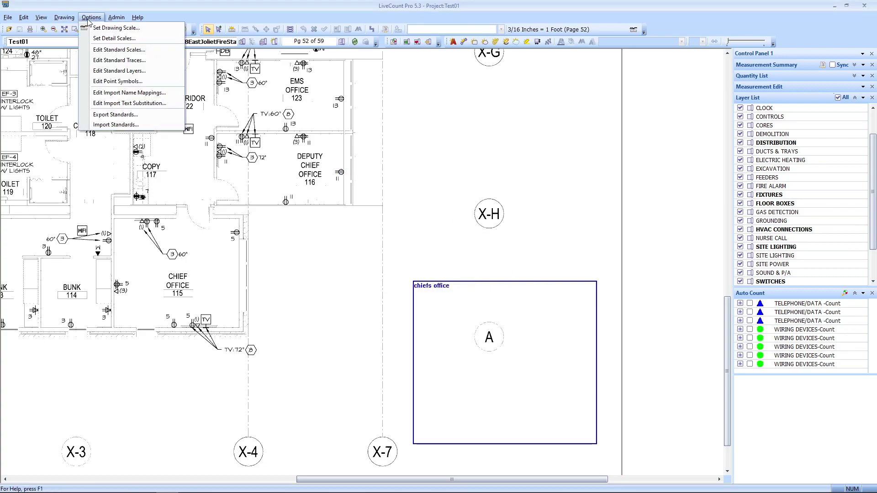
pyautogui.click(119, 71)
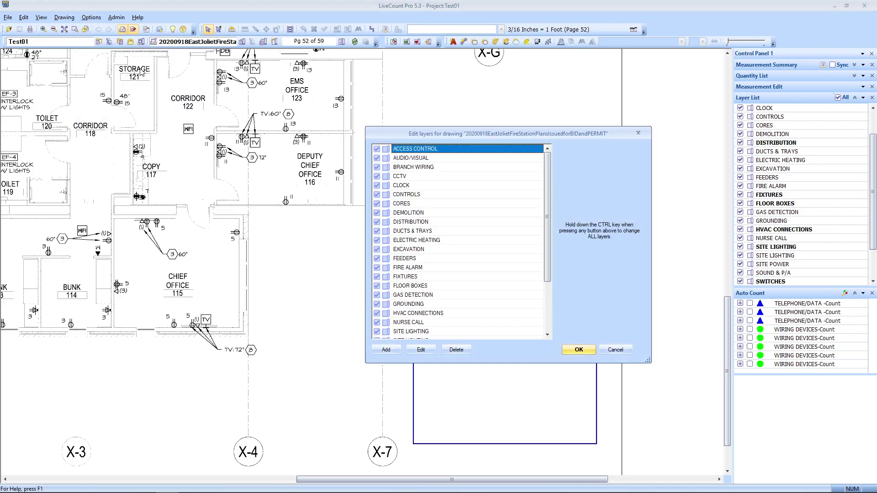
pyautogui.moveTo(462, 132); pyautogui.dragTo(429, 154)
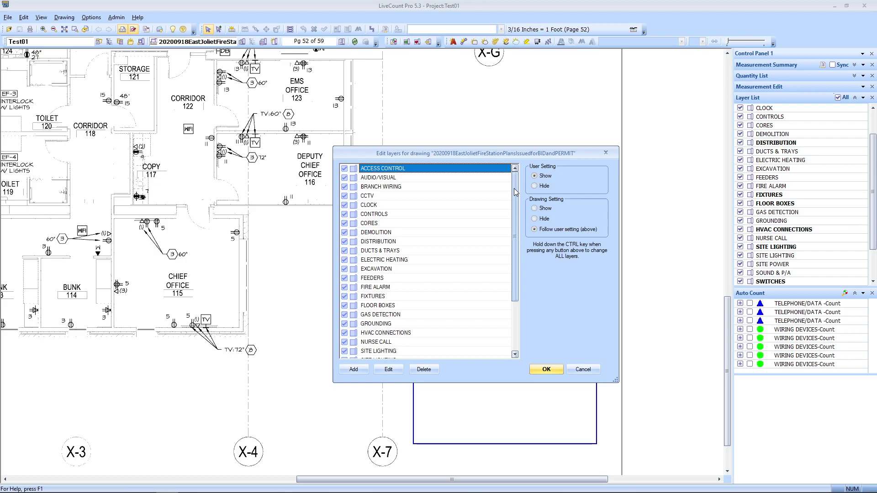
pyautogui.moveTo(514, 189)
pyautogui.mouseDown()
pyautogui.moveTo(512, 272)
pyautogui.moveTo(514, 200)
pyautogui.mouseUp()
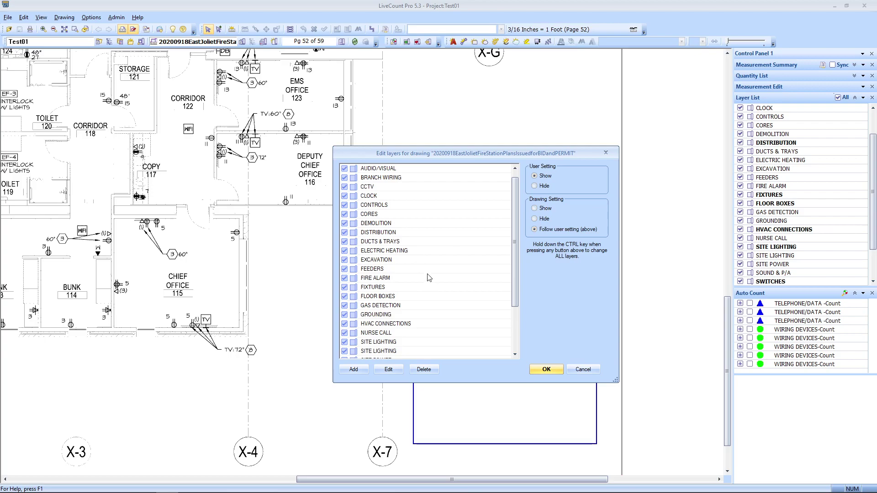
pyautogui.moveTo(515, 249); pyautogui.dragTo(519, 281)
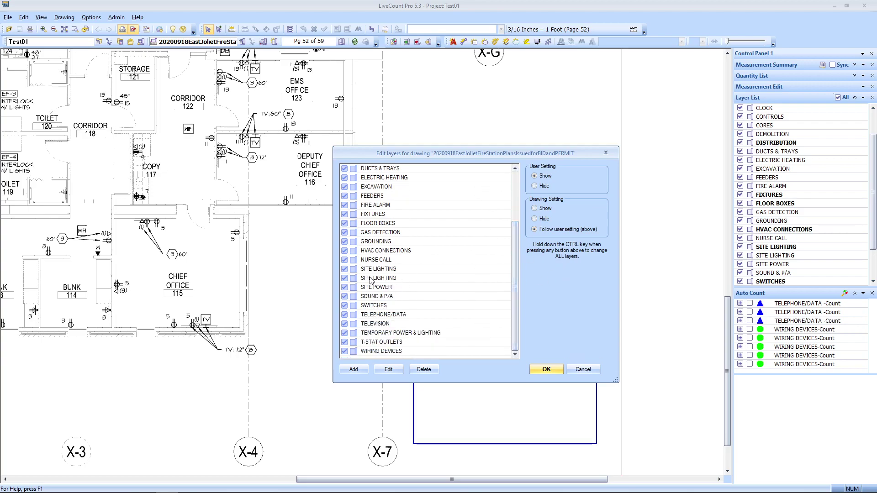
pyautogui.click(393, 278)
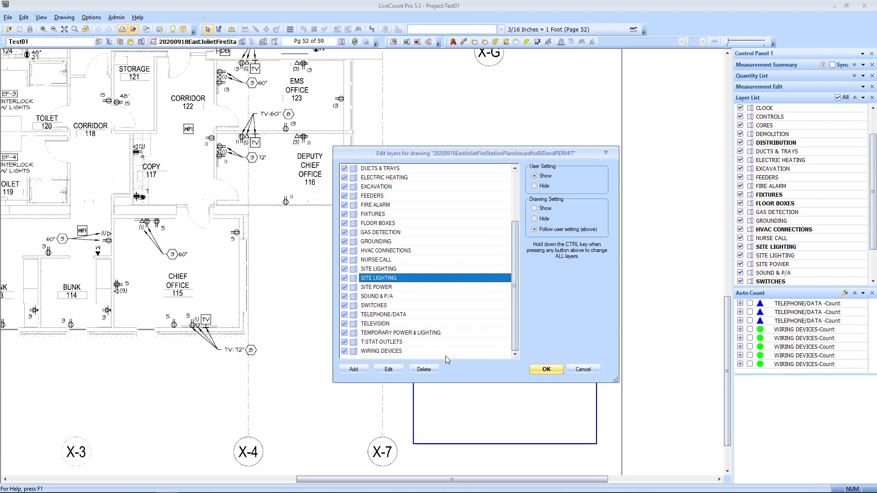
pyautogui.click(424, 369)
pyautogui.click(496, 288)
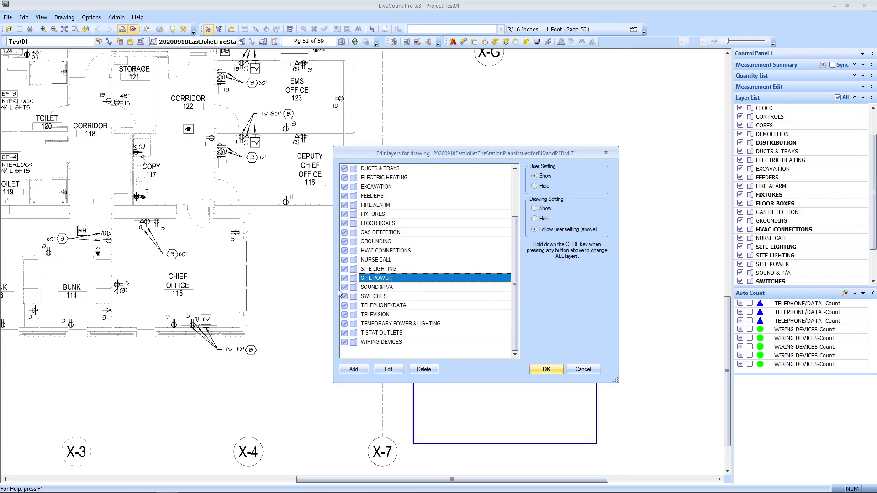
pyautogui.moveTo(519, 308)
pyautogui.mouseDown()
pyautogui.moveTo(514, 198)
pyautogui.moveTo(514, 264)
pyautogui.mouseUp()
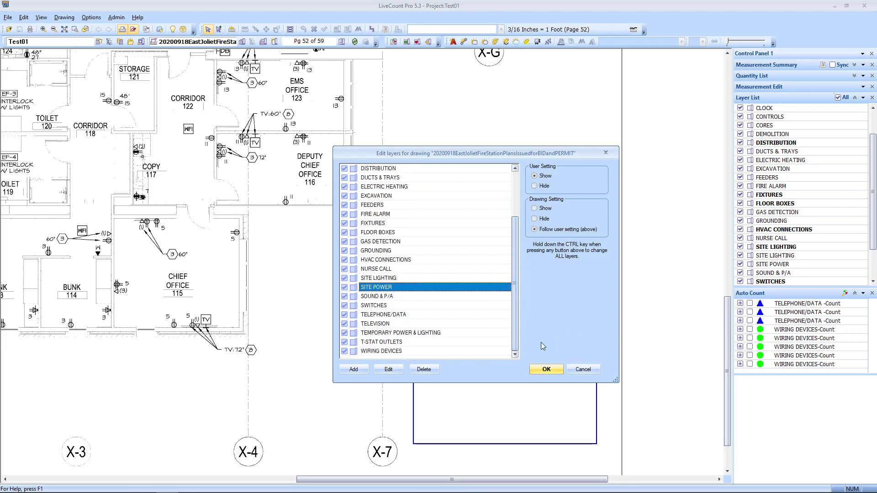
pyautogui.click(577, 369)
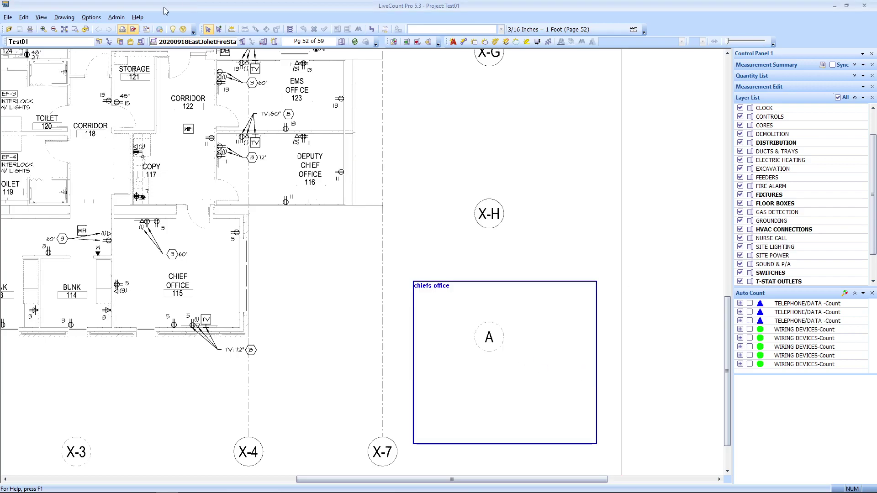
# - Open the point symbol list, enlarge it to show every symbol, and examine the OS SENSOR and 20A USB DUPLEX REC entries
pyautogui.click(90, 16)
pyautogui.click(123, 86)
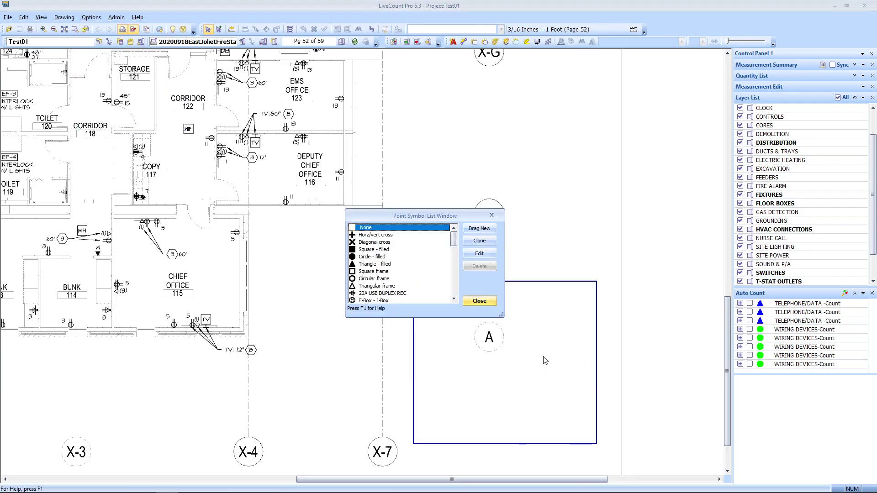
pyautogui.moveTo(458, 200); pyautogui.dragTo(506, 149)
pyautogui.moveTo(546, 248); pyautogui.dragTo(631, 454)
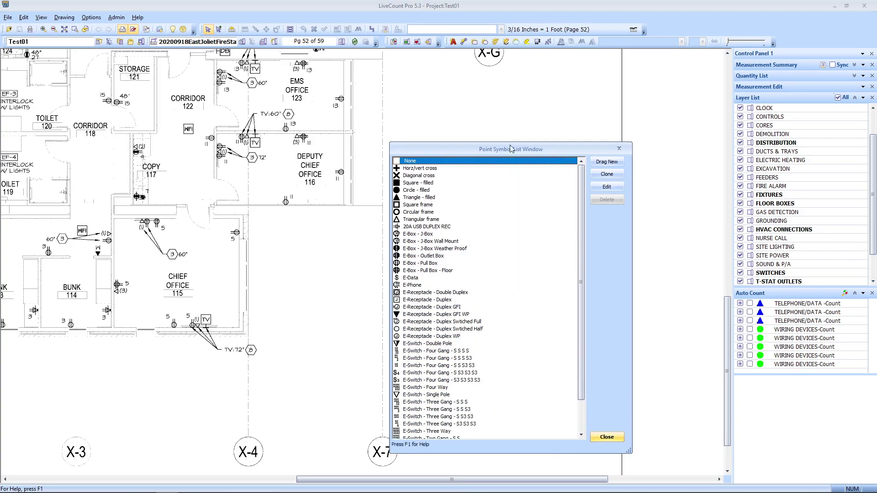
pyautogui.moveTo(510, 150); pyautogui.dragTo(498, 79)
pyautogui.moveTo(615, 378); pyautogui.dragTo(630, 433)
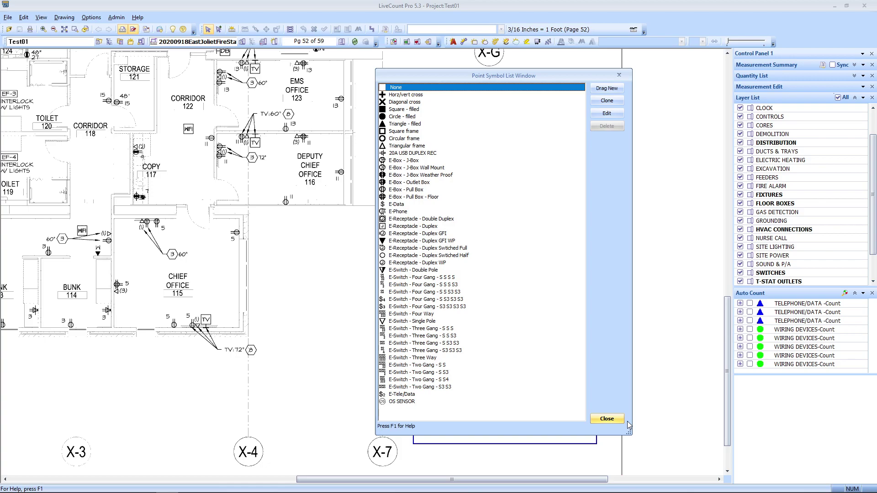
pyautogui.click(404, 402)
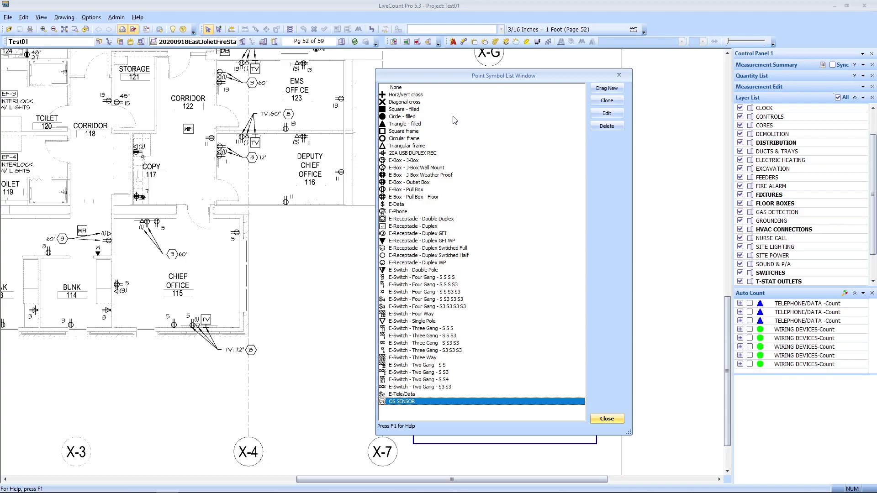
pyautogui.click(414, 156)
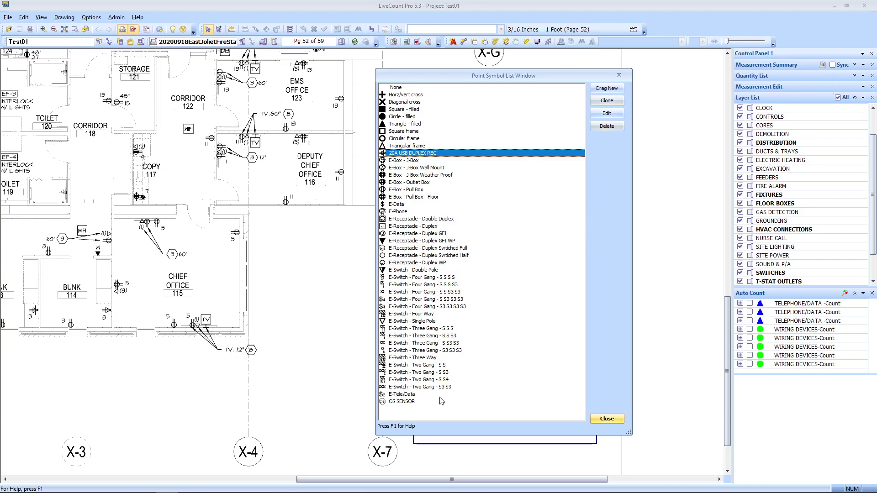
pyautogui.click(407, 403)
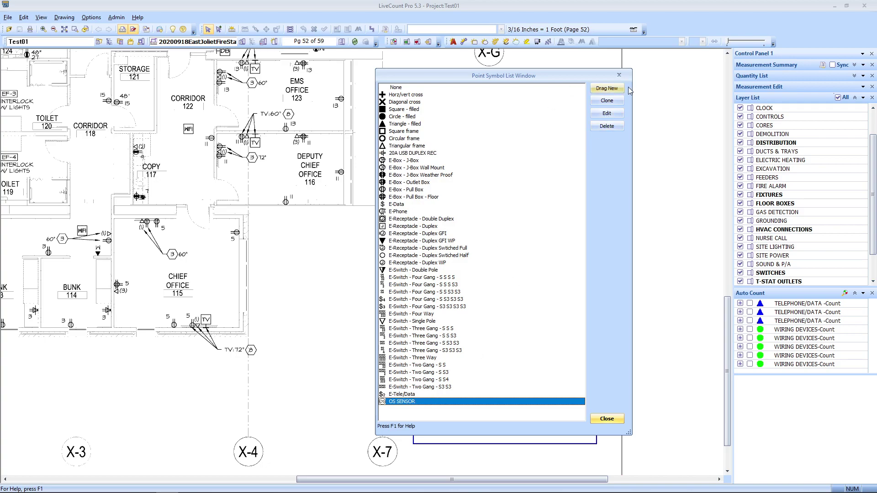
# - Start a new point symbol and capture the boxed TV symbol with its stem from CHIEF OFFICE 115 on the drawing
pyautogui.click(606, 88)
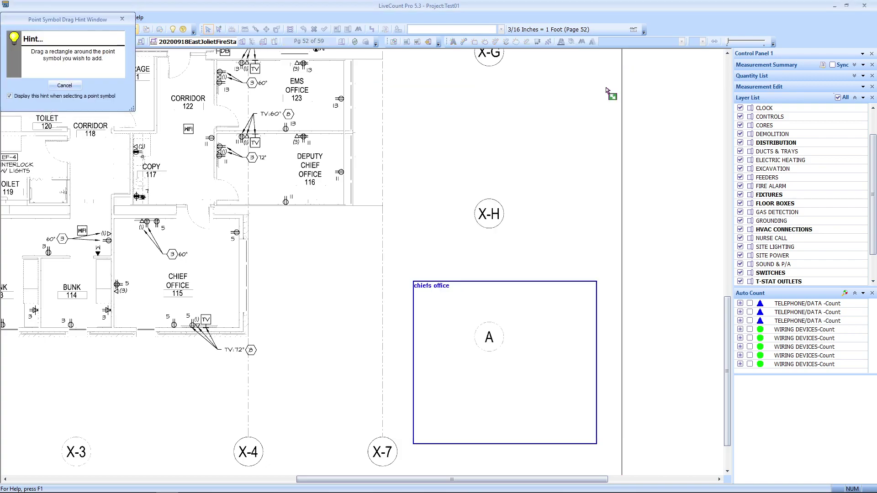
pyautogui.moveTo(84, 17)
pyautogui.mouseDown()
pyautogui.moveTo(242, 142)
pyautogui.moveTo(276, 183)
pyautogui.mouseUp()
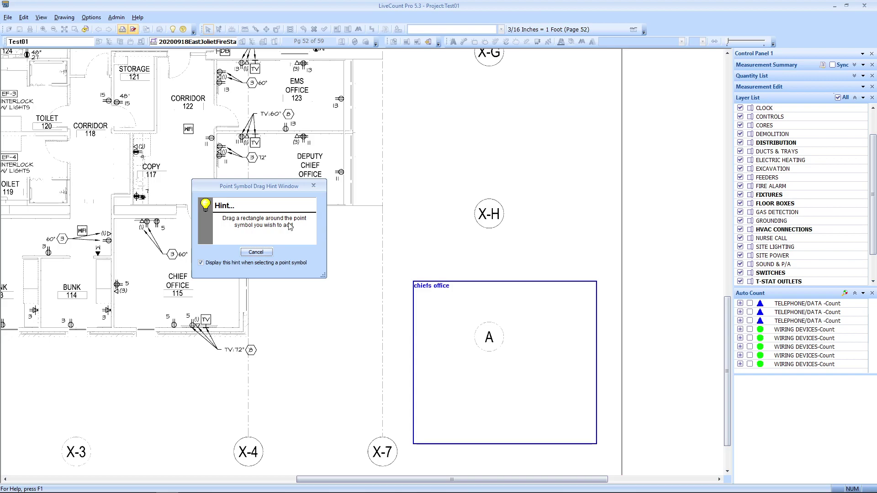
pyautogui.moveTo(280, 186)
pyautogui.mouseDown()
pyautogui.moveTo(603, 174)
pyautogui.moveTo(580, 171)
pyautogui.mouseUp()
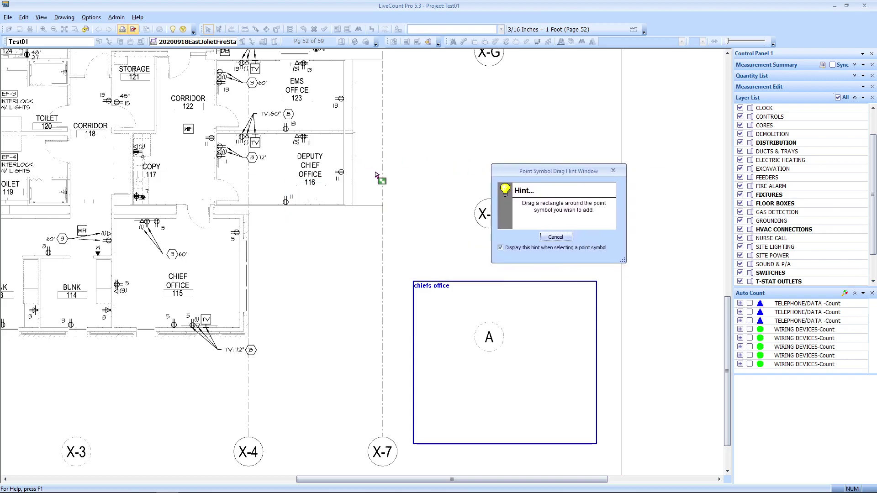
pyautogui.moveTo(201, 209); pyautogui.dragTo(287, 216)
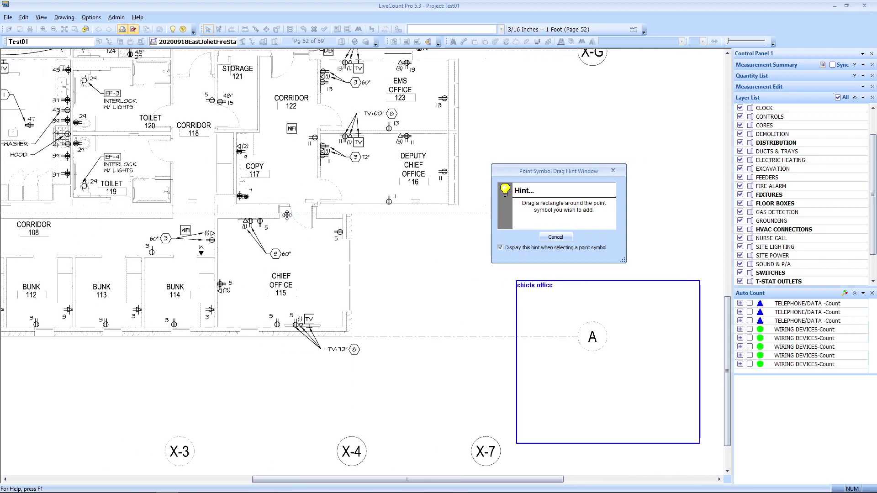
pyautogui.scroll(5, 303, 323)
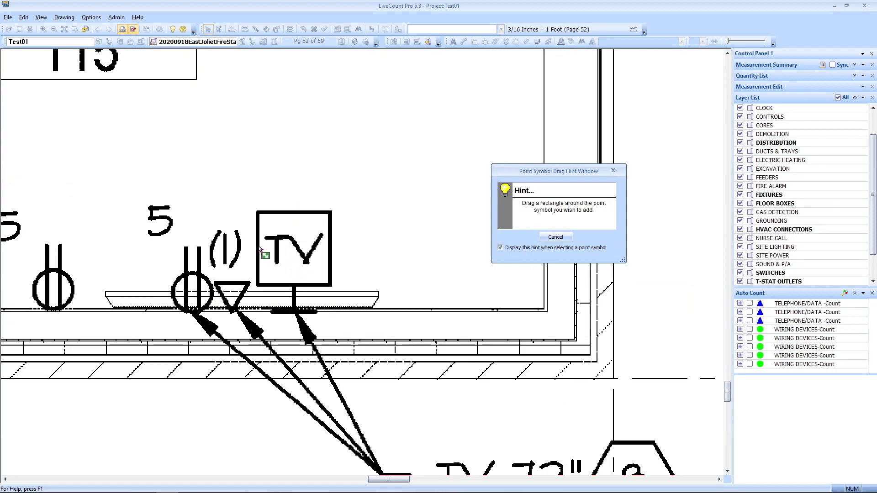
pyautogui.moveTo(251, 207); pyautogui.dragTo(336, 314)
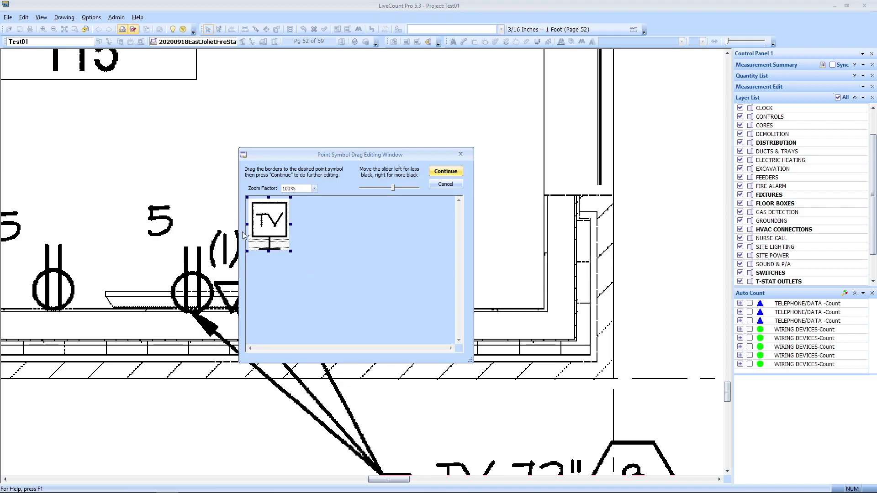
# - Accept the captured symbol, describe it as TV OUTLET, add it to the point symbol list and close the list
pyautogui.click(446, 172)
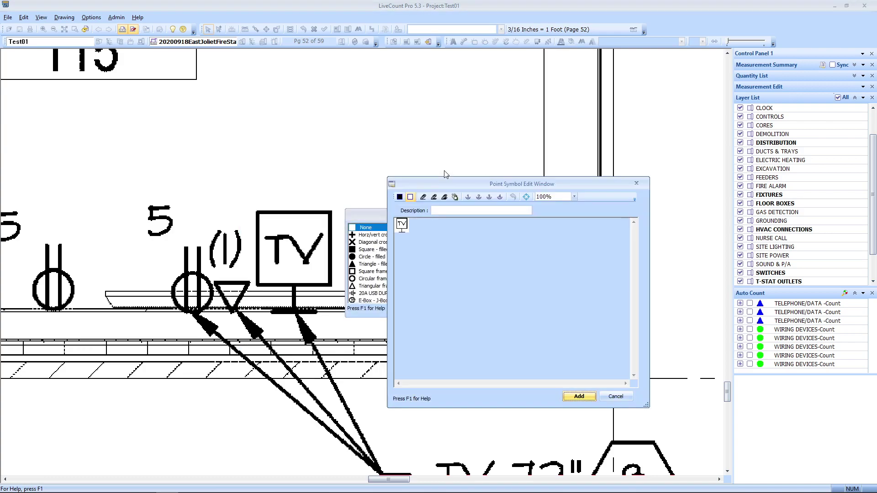
pyautogui.click(454, 210)
pyautogui.write('TV OUTLET')
pyautogui.click(579, 396)
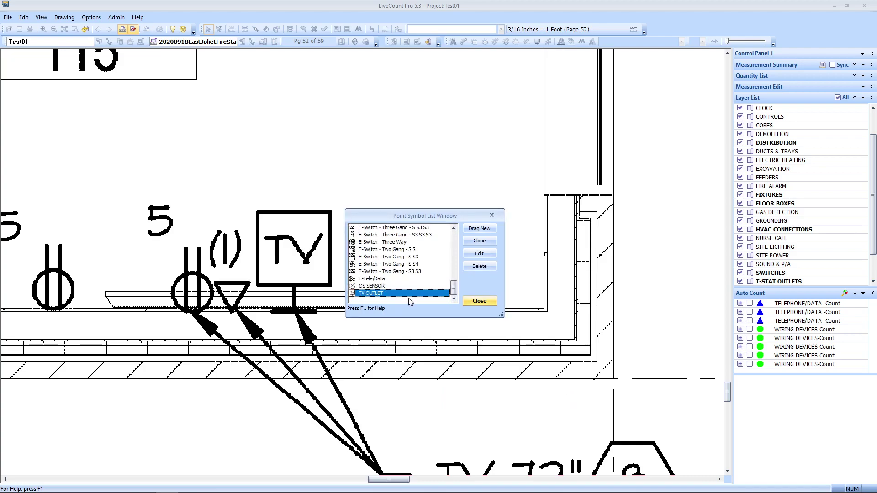
pyautogui.click(479, 301)
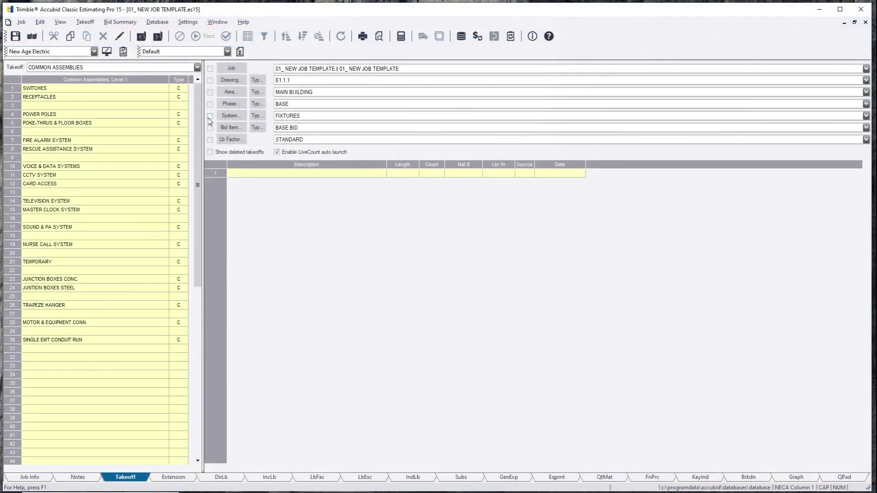
# - Switch to Accubid Classic, enable the takeoff's System option and set System to TELEVISION
pyautogui.click(210, 117)
pyautogui.click(309, 120)
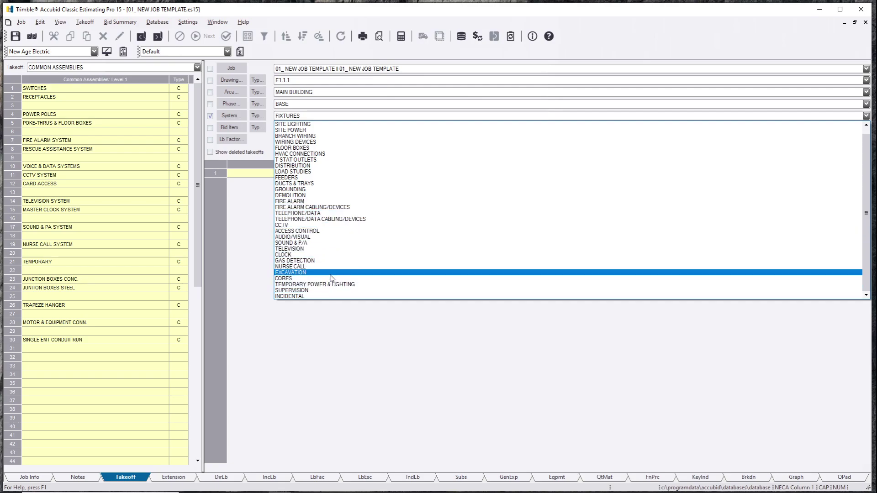
pyautogui.click(330, 249)
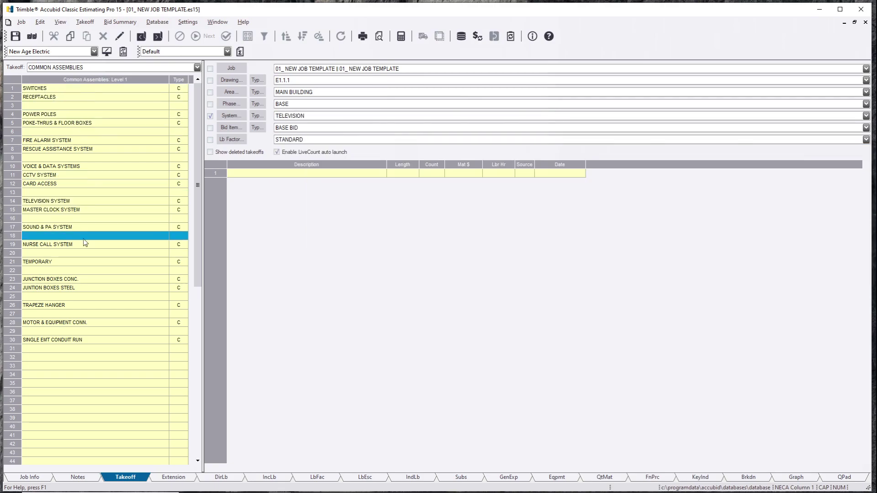
# - Start a LiveCount takeoff of the first PAC525 20A DUPLEX (HG)/ 1" TELE-DATA-COAX (EMPTY) assembly under TELEVISION SYSTEM
pyautogui.click(83, 201)
pyautogui.click(84, 114)
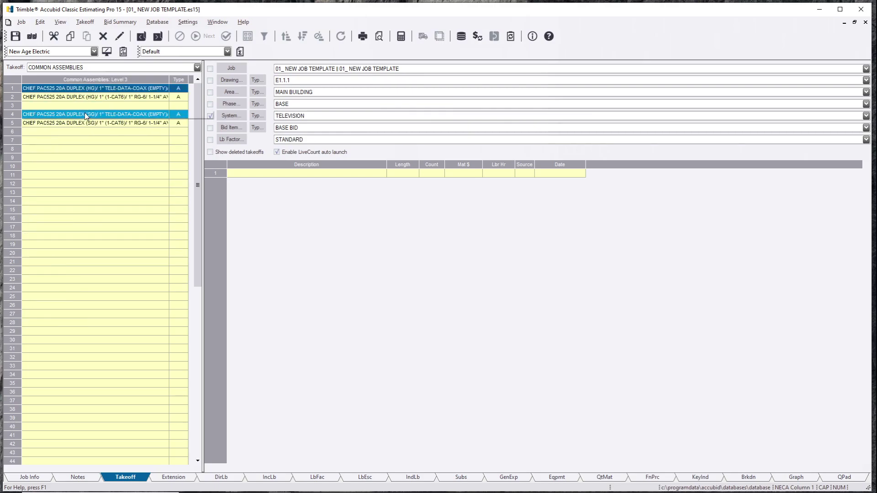
pyautogui.click(114, 92)
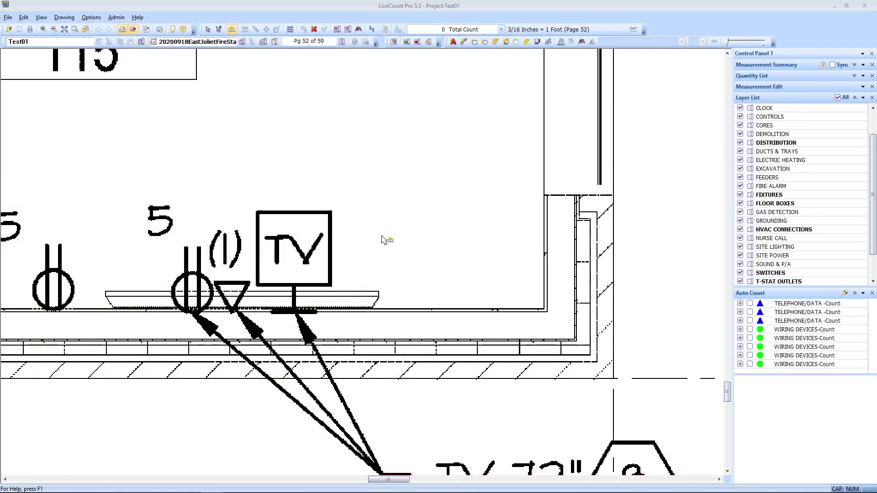
# - Place one count on the TV symbol in CHIEF OFFICE 115 and return the quantity to estimating
pyautogui.moveTo(382, 236); pyautogui.dragTo(446, 230)
pyautogui.click(357, 238)
pyautogui.scroll(-3, 484, 248)
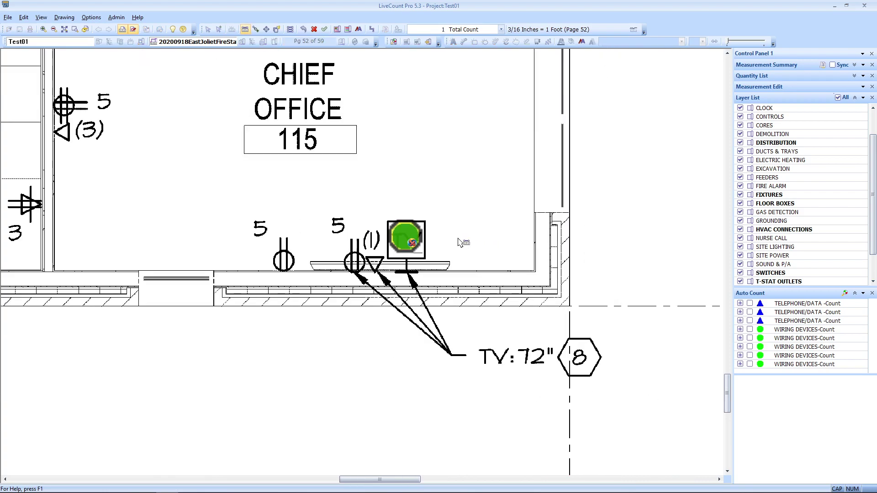
pyautogui.rightClick(425, 219)
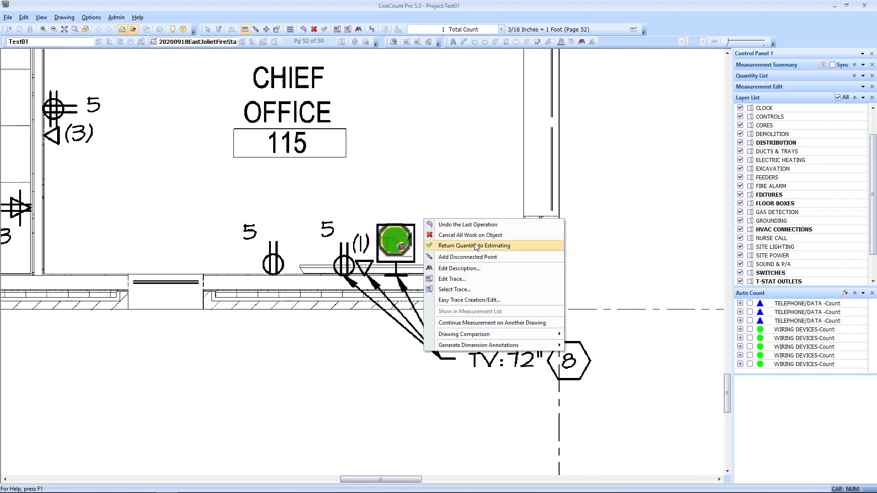
pyautogui.click(493, 247)
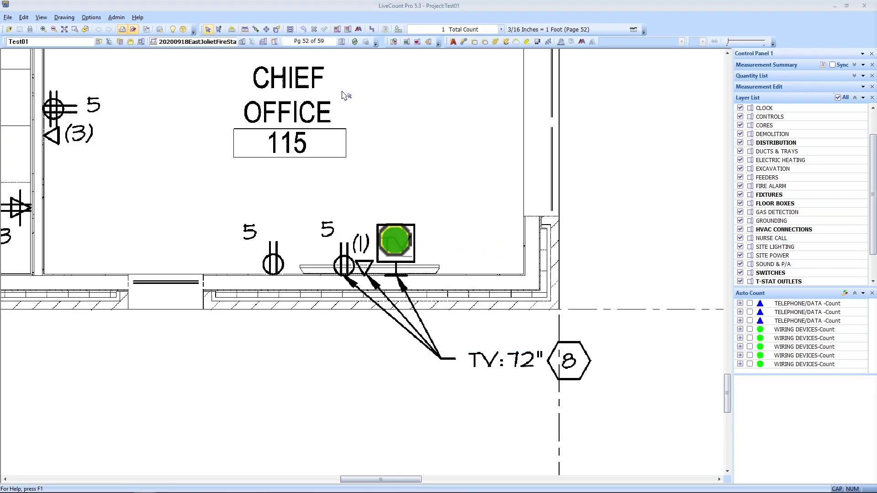
# - Select the green TV count mark and move its point off the TV symbol into the blank space beside it
pyautogui.click(486, 280)
pyautogui.rightClick(478, 194)
pyautogui.click(514, 239)
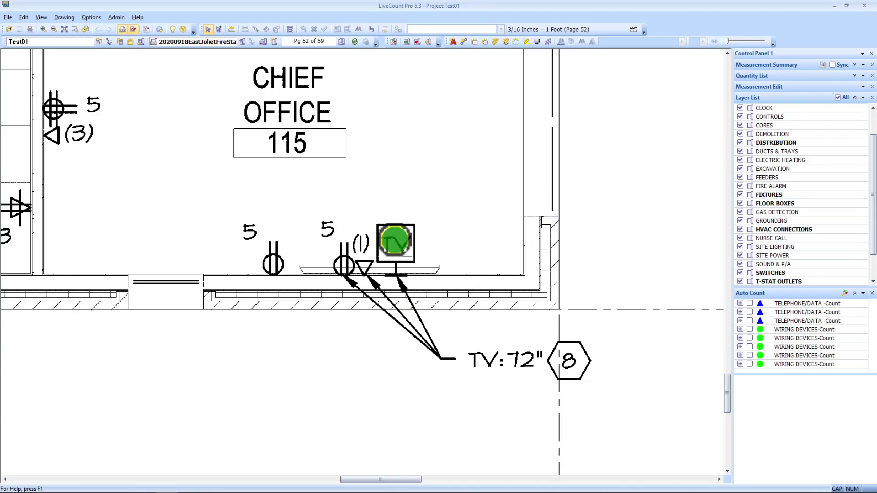
pyautogui.click(397, 252)
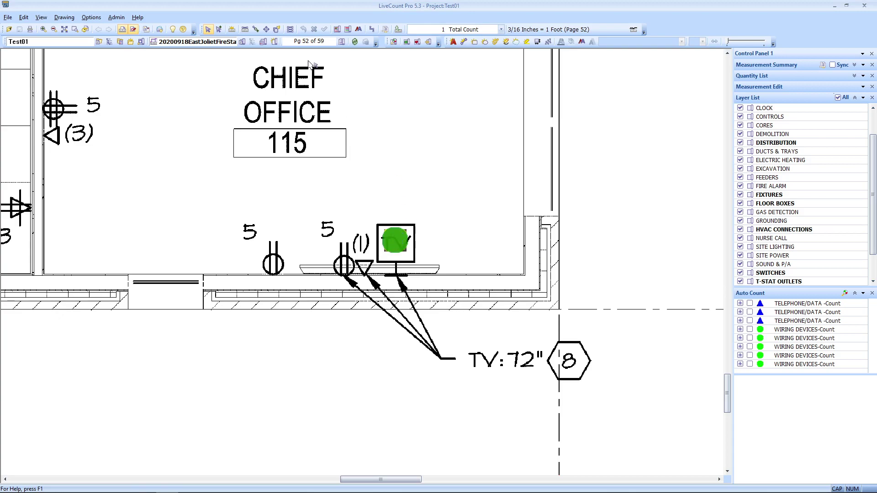
pyautogui.click(266, 29)
pyautogui.moveTo(396, 242); pyautogui.dragTo(404, 210)
pyautogui.click(441, 249)
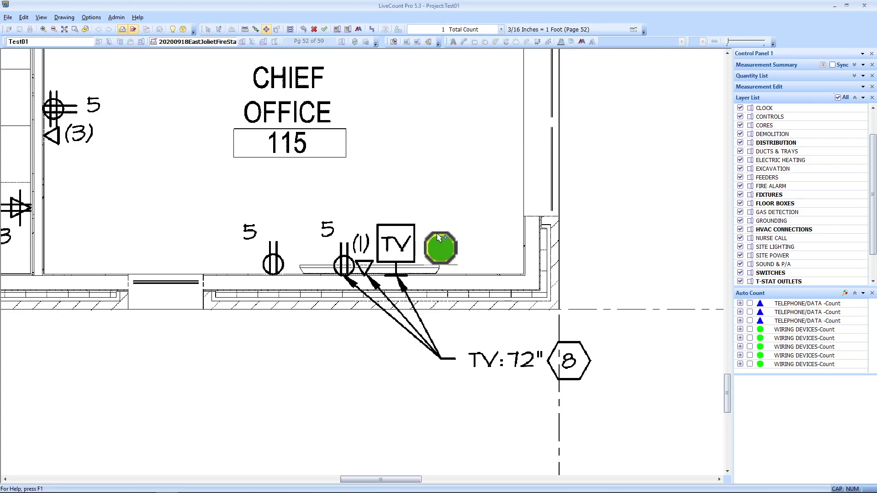
# - Change the point style of the green TV count's trace to TV OUTLET and return the quantity to estimating
pyautogui.click(438, 234)
pyautogui.scroll(2, 439, 238)
pyautogui.rightClick(437, 231)
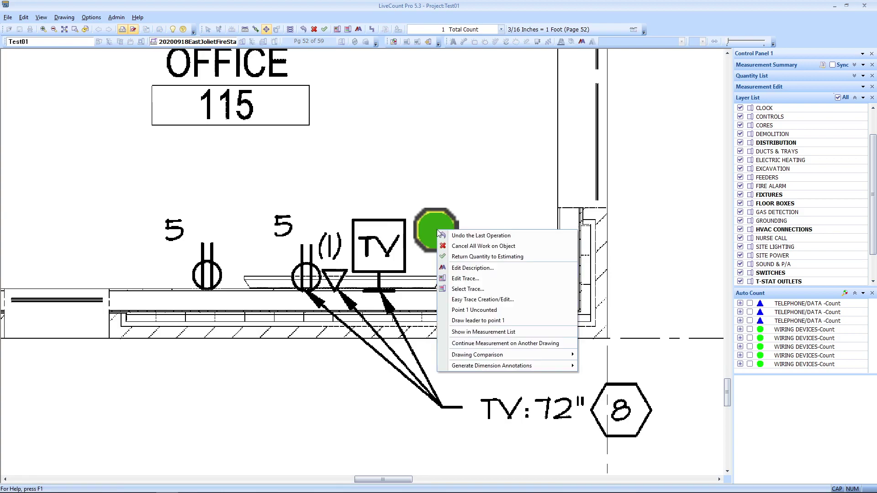
pyautogui.click(485, 286)
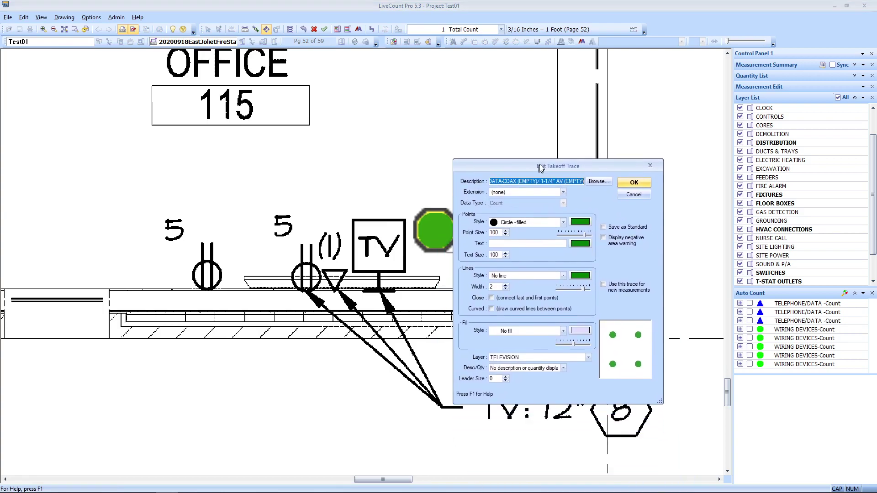
pyautogui.click(565, 220)
pyautogui.moveTo(565, 254); pyautogui.dragTo(564, 309)
pyautogui.click(517, 312)
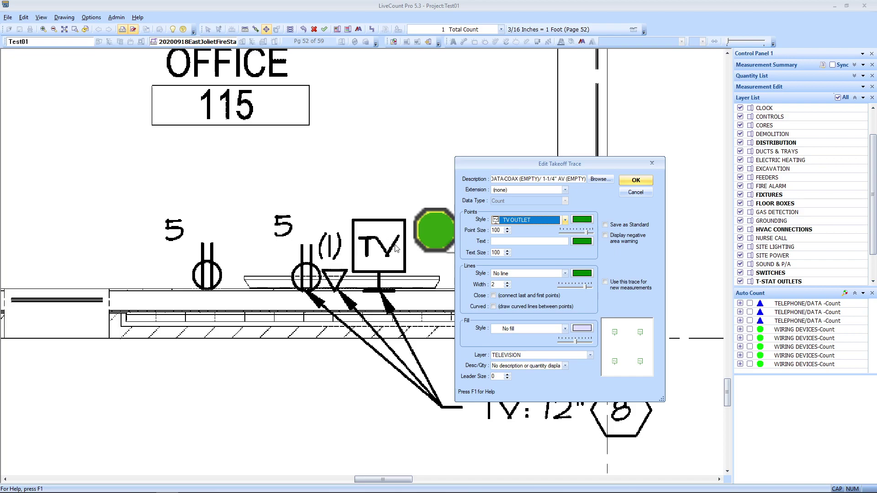
pyautogui.click(632, 181)
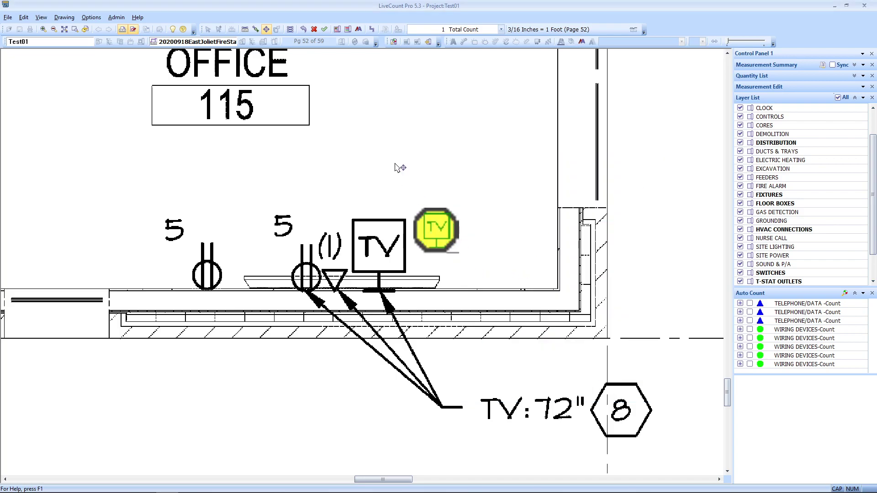
pyautogui.click(324, 30)
pyautogui.click(513, 282)
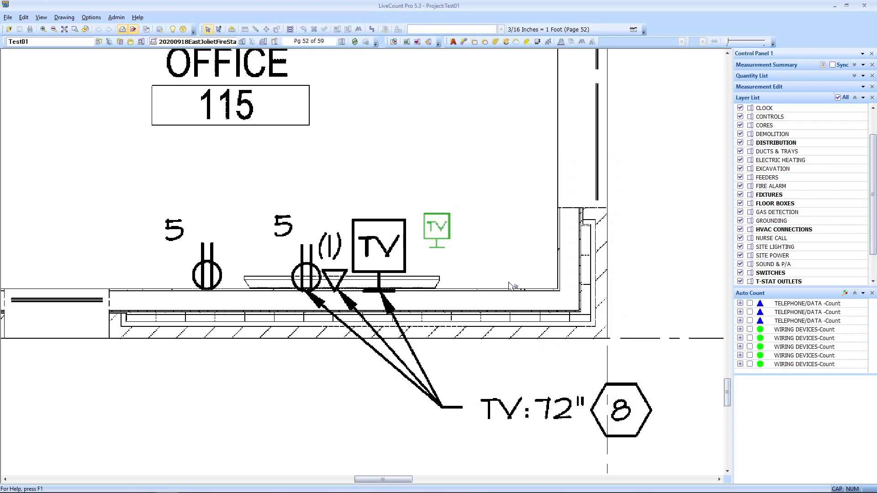
# - Select the TV OUTLET count mark and move its point farther from the drawn TV symbol, close to the wall
pyautogui.click(439, 236)
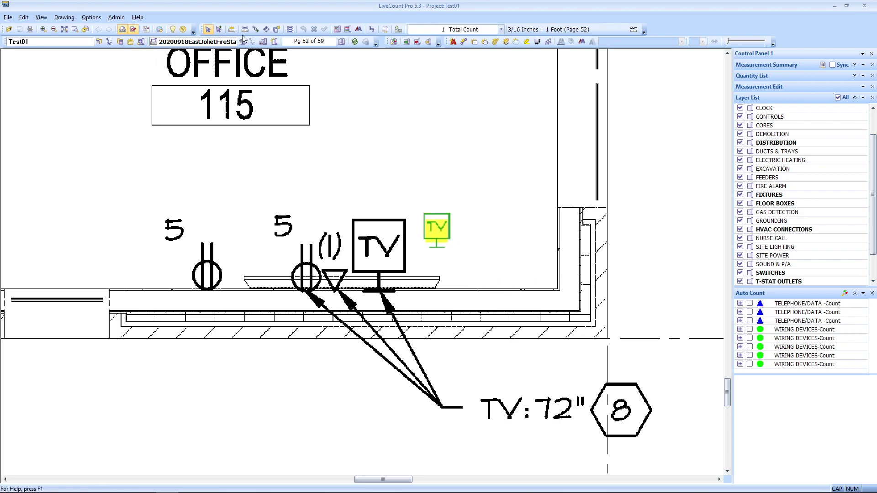
pyautogui.click(266, 29)
pyautogui.moveTo(439, 236); pyautogui.dragTo(476, 276)
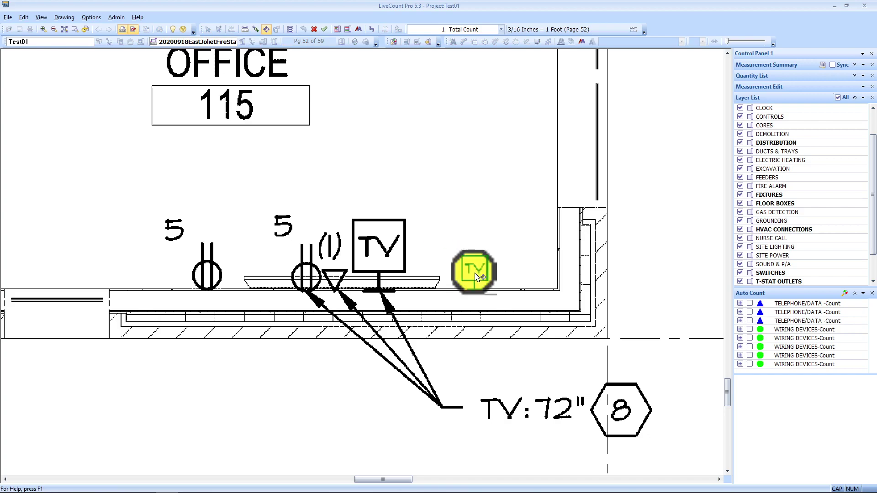
# - Set the point size of the TV count's trace to 150 and return the quantity to estimating
pyautogui.rightClick(476, 277)
pyautogui.click(512, 321)
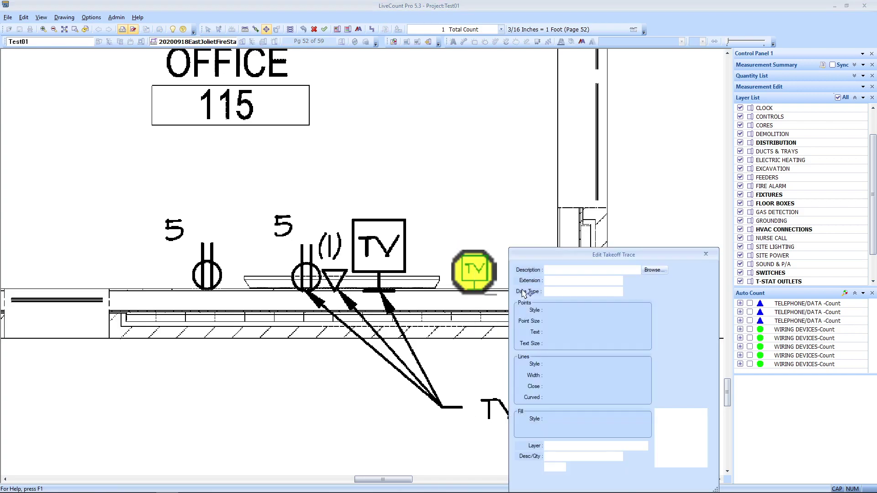
pyautogui.click(547, 321)
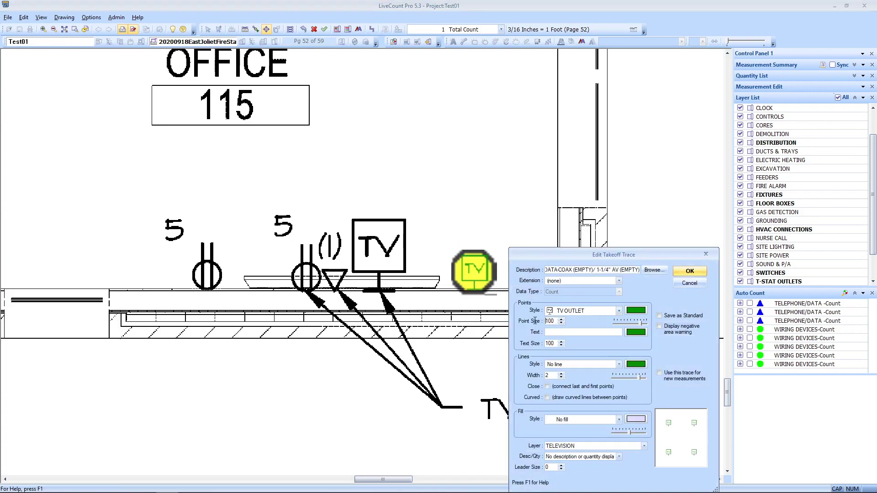
pyautogui.moveTo(555, 321); pyautogui.dragTo(549, 322)
pyautogui.write('50')
pyautogui.moveTo(552, 321); pyautogui.dragTo(537, 325)
pyautogui.write('150')
pyautogui.click(690, 271)
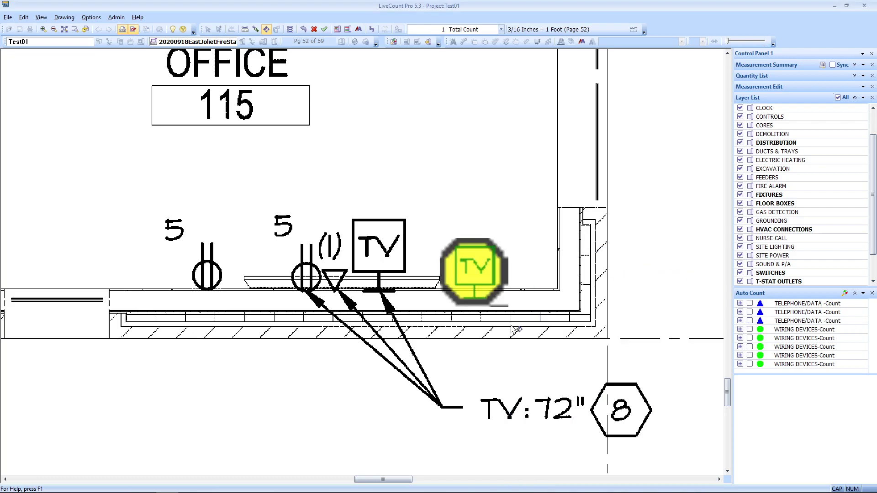
pyautogui.click(324, 30)
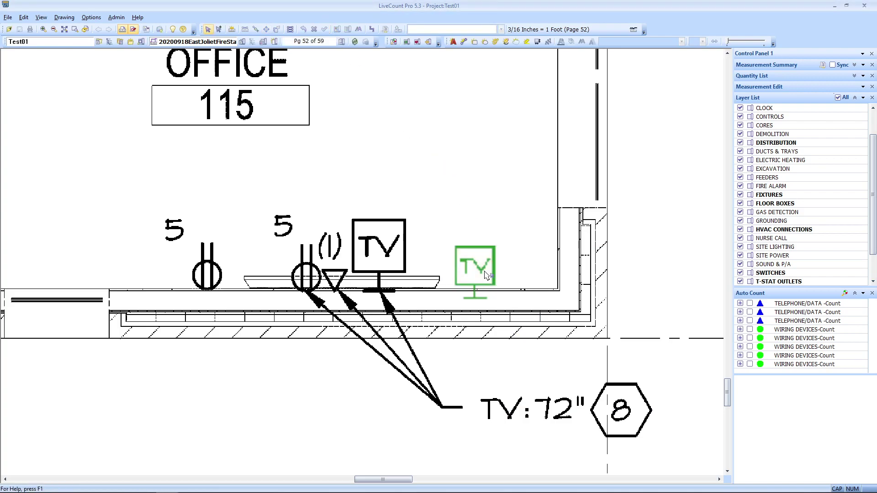
# - Select the enlarged TV count mark and view its place on the whole First Floor Power Plan
pyautogui.scroll(-1, 485, 276)
pyautogui.moveTo(486, 276)
pyautogui.mouseDown()
pyautogui.moveTo(431, 316)
pyautogui.moveTo(476, 329)
pyautogui.mouseUp()
pyautogui.click(438, 321)
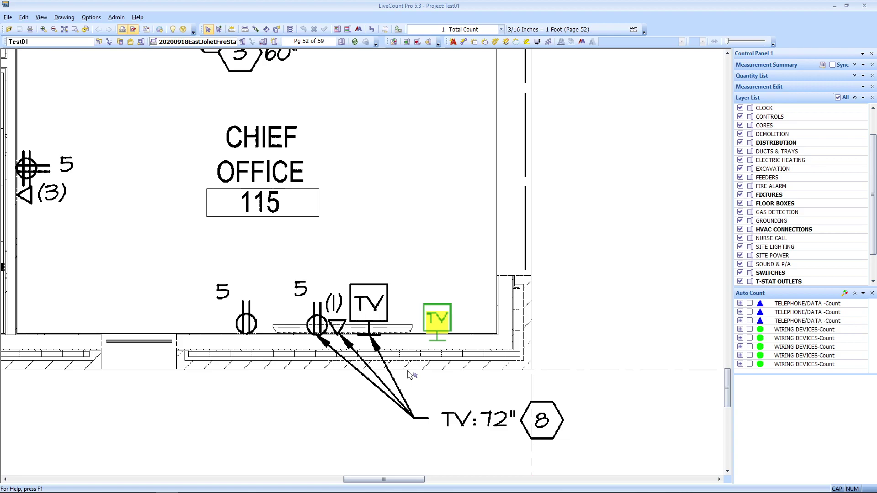
pyautogui.scroll(-5, 415, 366)
pyautogui.click(511, 350)
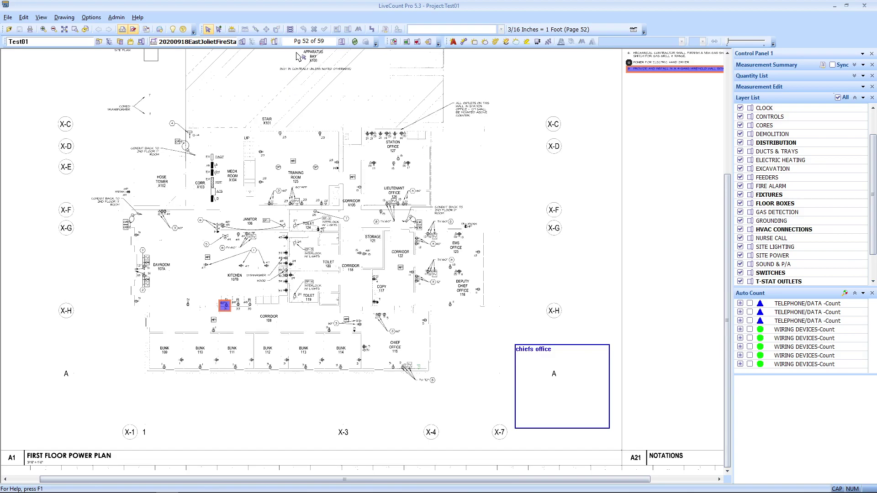
# - Leaf through the drawing set's mechanical schedules, mechanical details and First Floor Demo Power Plan pages
pyautogui.click(341, 42)
pyautogui.click(373, 131)
pyautogui.press('pageup')
pyautogui.press('pageup')
pyautogui.press('pageup')
pyautogui.press('pageup')
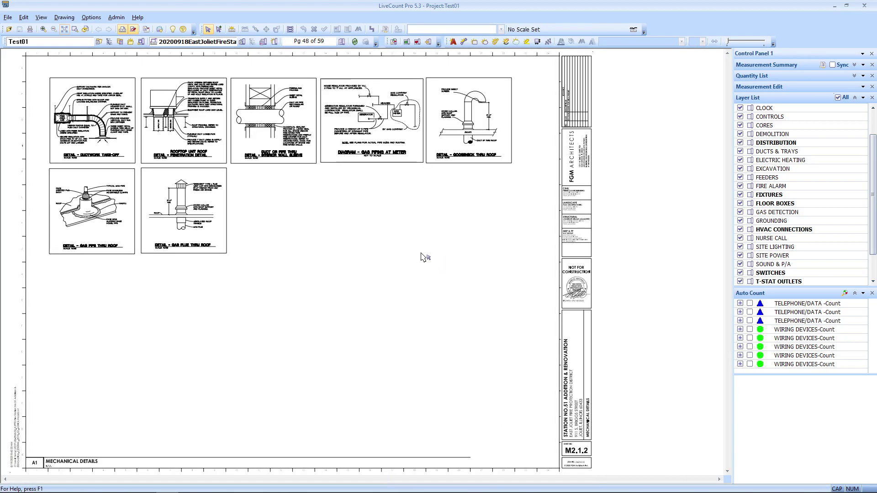
pyautogui.press('pageup')
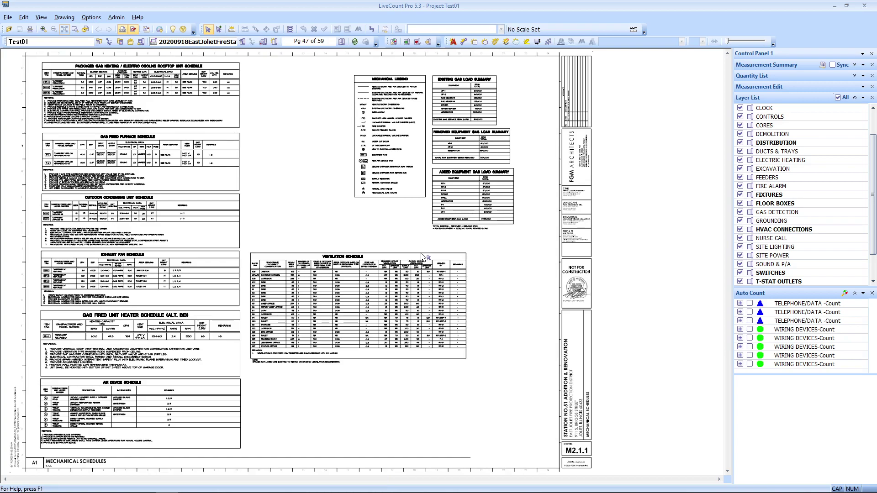
pyautogui.press('pageup')
pyautogui.press('pagedown')
pyautogui.press('pagedown')
pyautogui.press('pagedown')
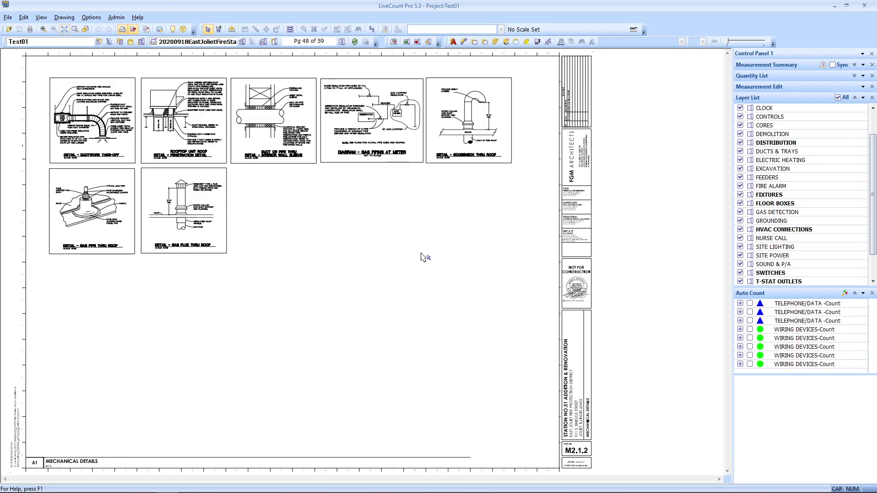
pyautogui.press('pageup')
pyautogui.press('pagedown')
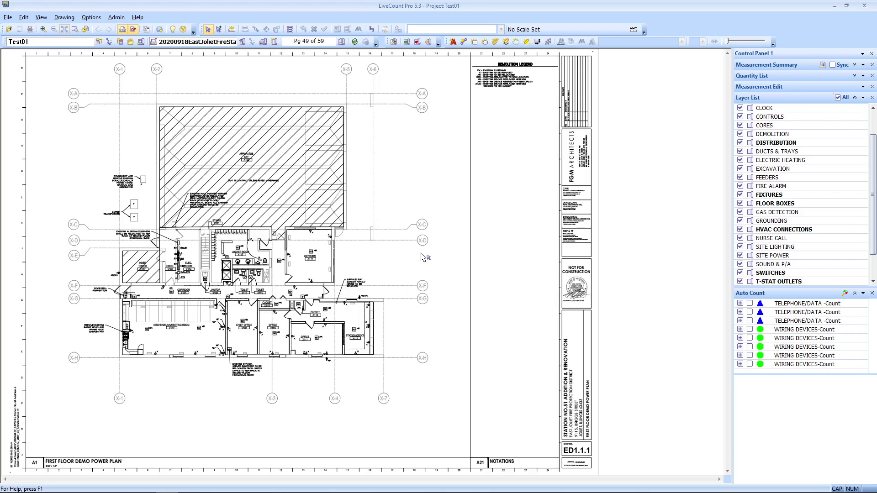
# - Open page 59 - 2001938M - ELEC-E1.5.2 and examine the receptacle and low-voltage entries in the Electrical Symbols legend
pyautogui.click(343, 40)
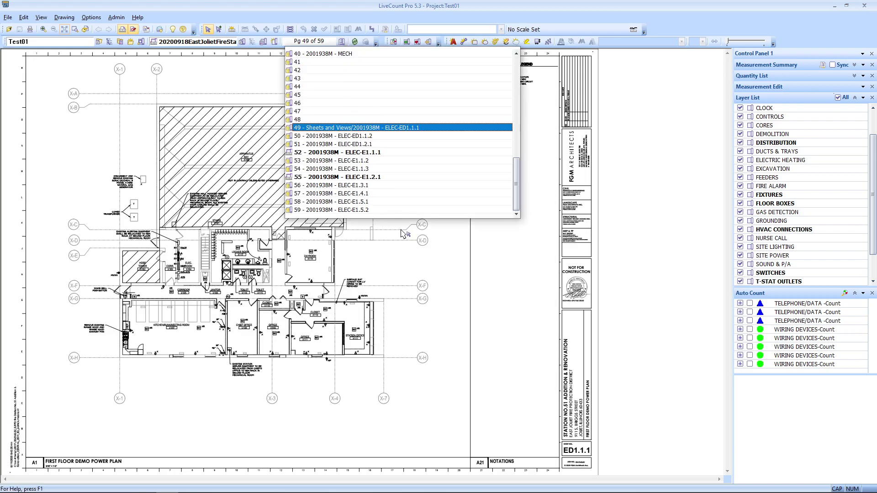
pyautogui.click(397, 210)
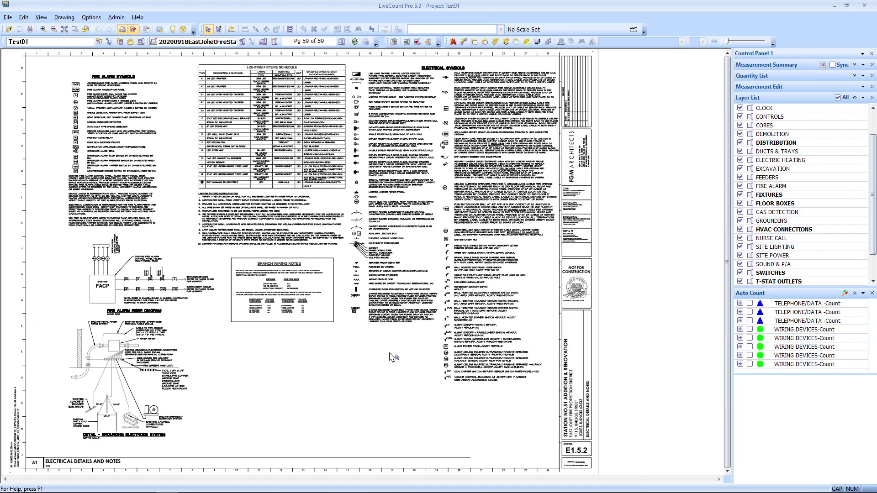
pyautogui.scroll(1, 385, 251)
pyautogui.scroll(1, 461, 317)
pyautogui.moveTo(415, 356); pyautogui.dragTo(324, 426)
pyautogui.moveTo(363, 259)
pyautogui.mouseDown()
pyautogui.moveTo(363, 334)
pyautogui.moveTo(395, 355)
pyautogui.mouseUp()
pyautogui.scroll(5, 331, 214)
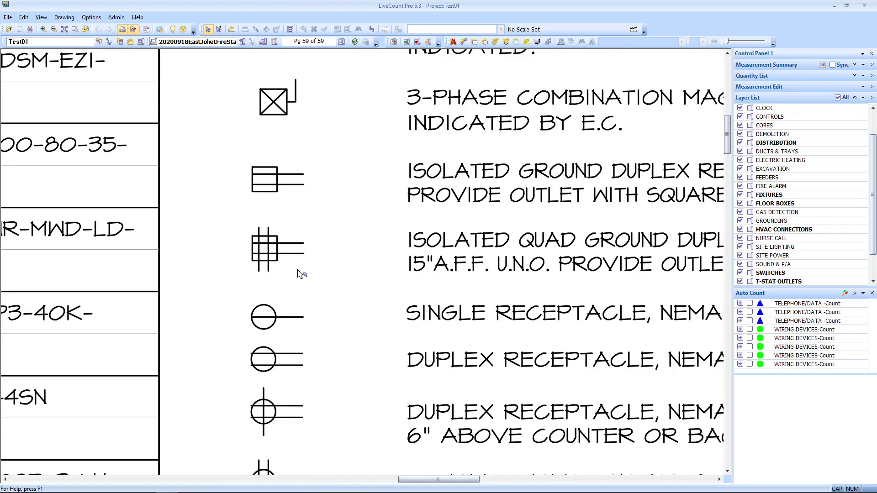
pyautogui.moveTo(312, 360); pyautogui.dragTo(269, 154)
pyautogui.scroll(-1, 269, 153)
pyautogui.moveTo(318, 343); pyautogui.dragTo(268, 181)
pyautogui.scroll(-1, 269, 180)
pyautogui.moveTo(344, 330); pyautogui.dragTo(339, 169)
pyautogui.moveTo(400, 362); pyautogui.dragTo(143, 228)
pyautogui.moveTo(497, 305)
pyautogui.mouseDown()
pyautogui.moveTo(365, 239)
pyautogui.moveTo(331, 142)
pyautogui.mouseUp()
pyautogui.moveTo(419, 366); pyautogui.dragTo(346, 142)
pyautogui.moveTo(228, 245); pyautogui.dragTo(322, 247)
pyautogui.scroll(-1, 320, 243)
pyautogui.moveTo(333, 216); pyautogui.dragTo(480, 161)
pyautogui.moveTo(426, 192); pyautogui.dragTo(467, 358)
pyautogui.moveTo(333, 174); pyautogui.dragTo(335, 368)
pyautogui.moveTo(334, 114); pyautogui.dragTo(383, 201)
pyautogui.moveTo(360, 321); pyautogui.dragTo(350, 402)
pyautogui.moveTo(369, 216)
pyautogui.mouseDown()
pyautogui.moveTo(355, 380)
pyautogui.moveTo(356, 259)
pyautogui.mouseUp()
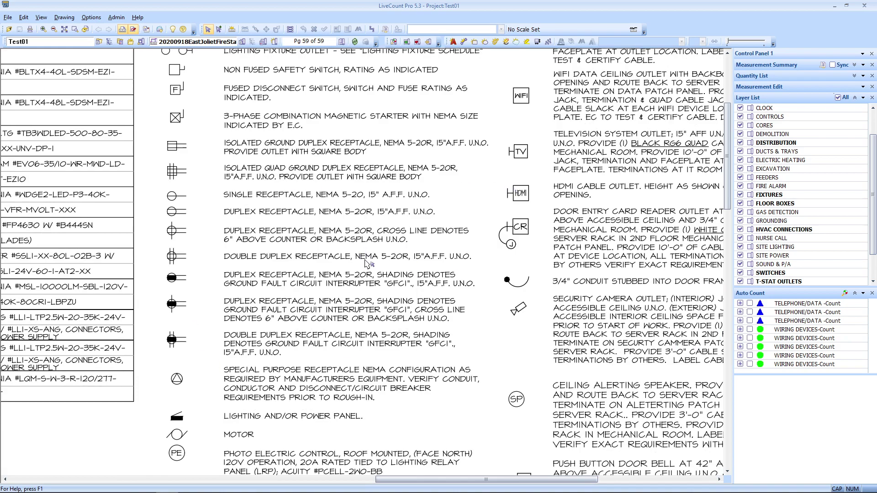
pyautogui.scroll(-1, 365, 263)
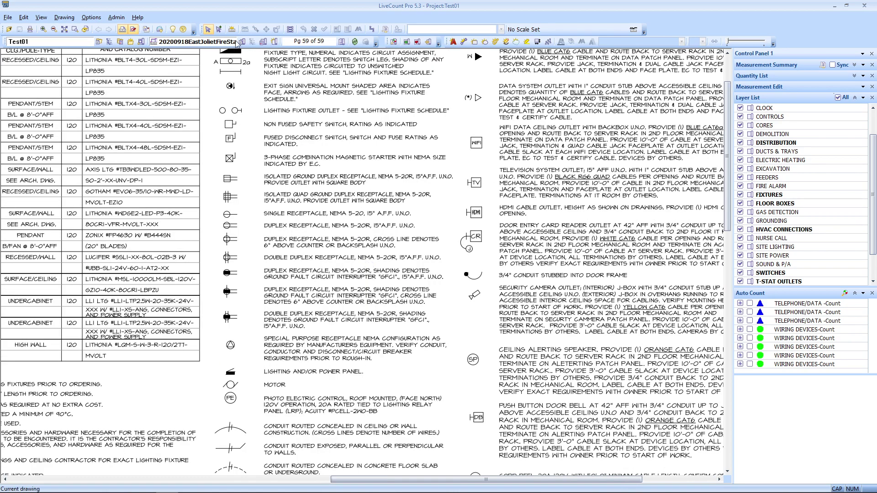
# - Return to page 52 - 2001938M - ELEC-E1.1.1 and look over the Export Standards and Import Standards commands
pyautogui.click(343, 42)
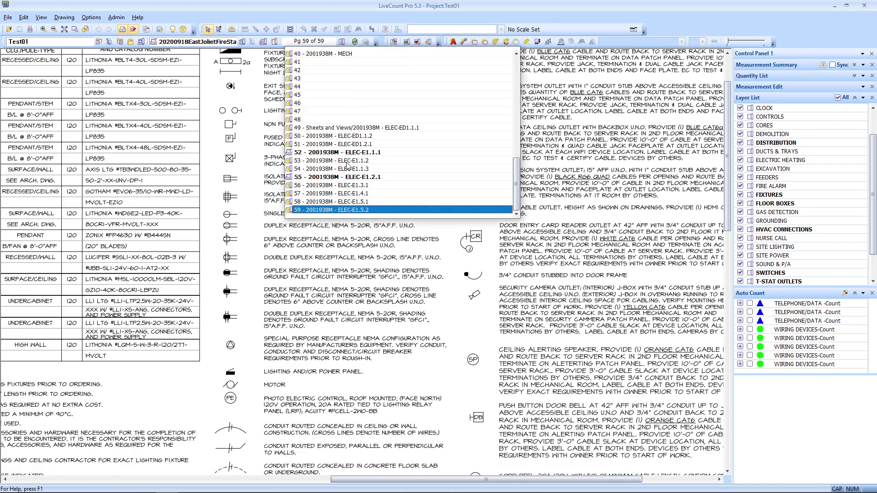
pyautogui.click(361, 154)
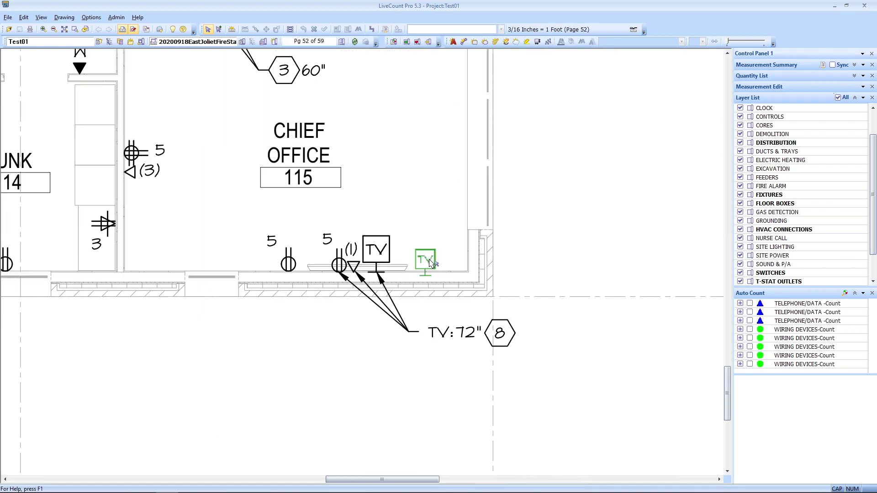
pyautogui.moveTo(430, 262)
pyautogui.click(91, 17)
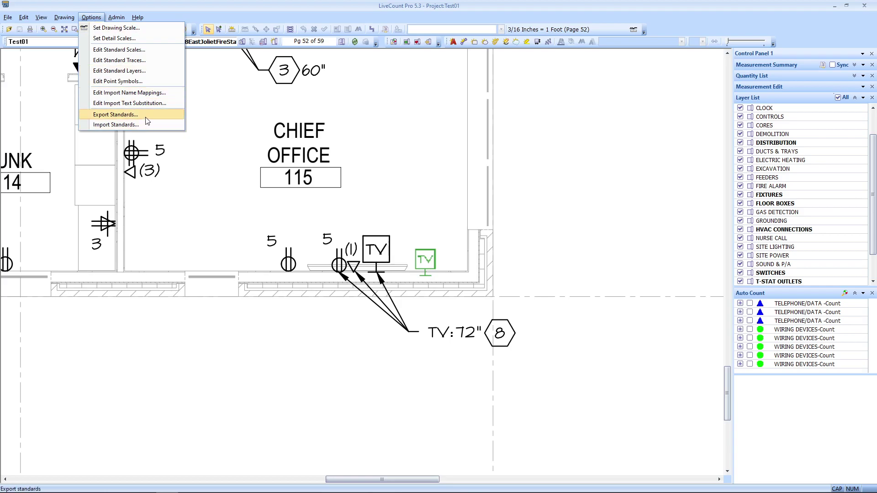
pyautogui.click(208, 201)
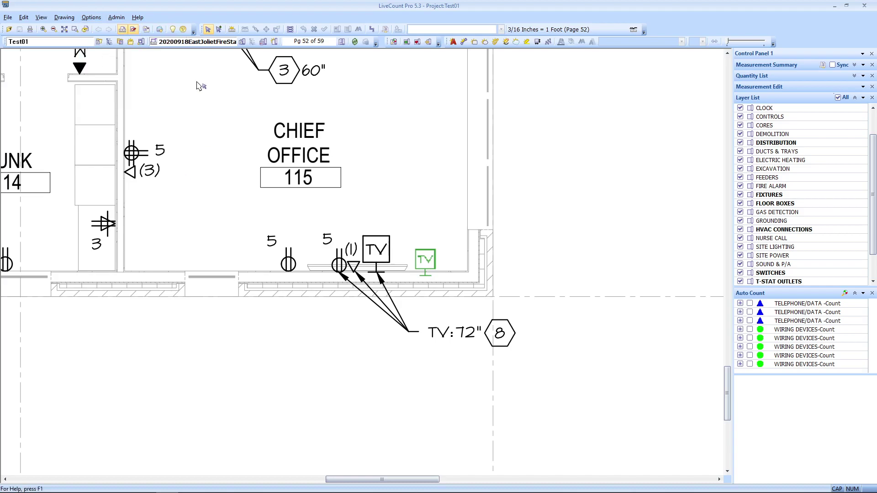
# - Open User Preferences and review the Drawing, Close-up and General settings
pyautogui.click(116, 18)
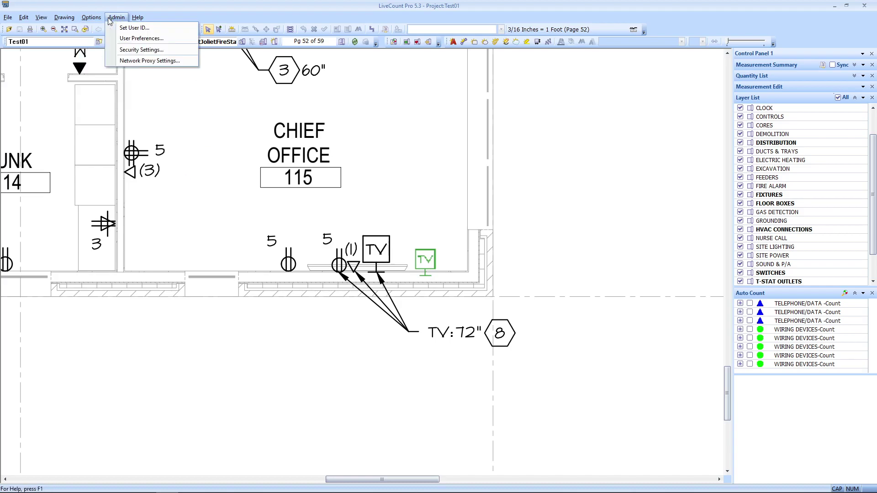
pyautogui.click(140, 38)
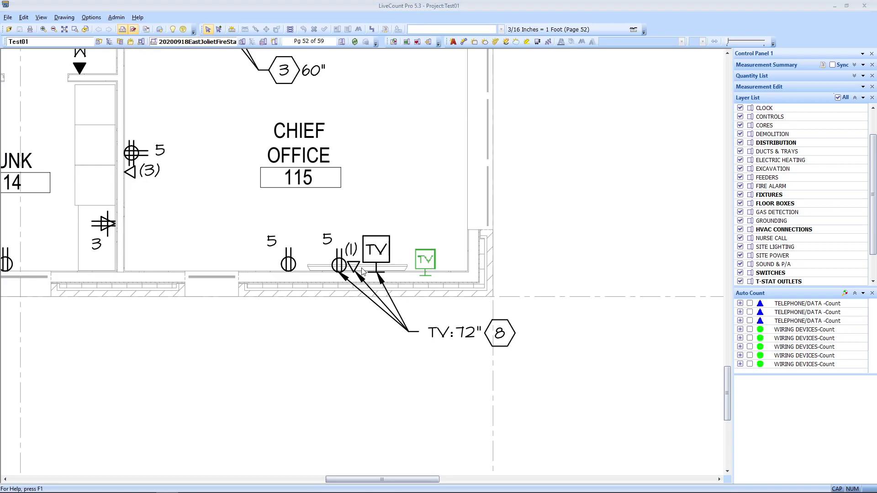
pyautogui.moveTo(410, 136); pyautogui.dragTo(379, 146)
pyautogui.click(249, 167)
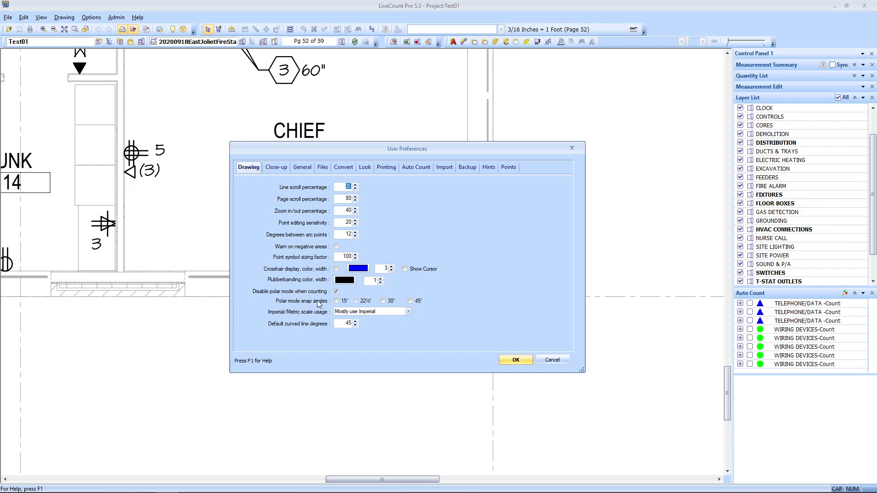
pyautogui.click(280, 166)
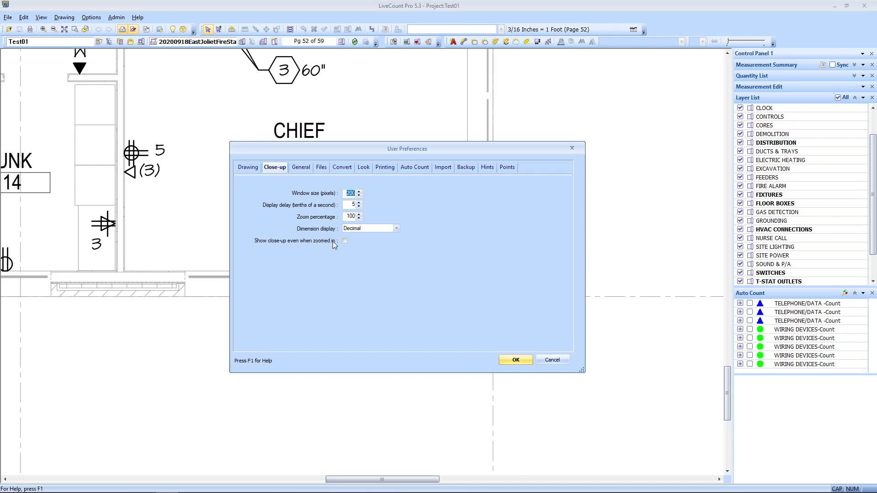
pyautogui.click(299, 170)
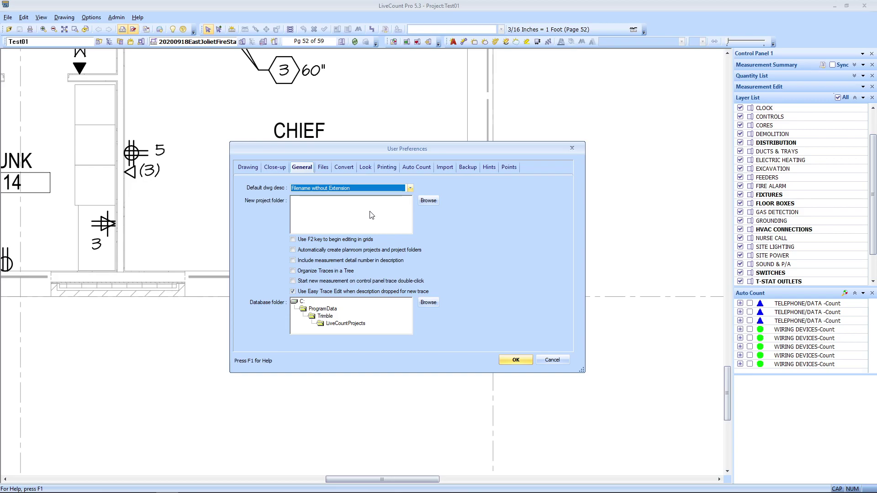
# - Review the Files, Convert, Look and Printing settings in User Preferences
pyautogui.click(321, 170)
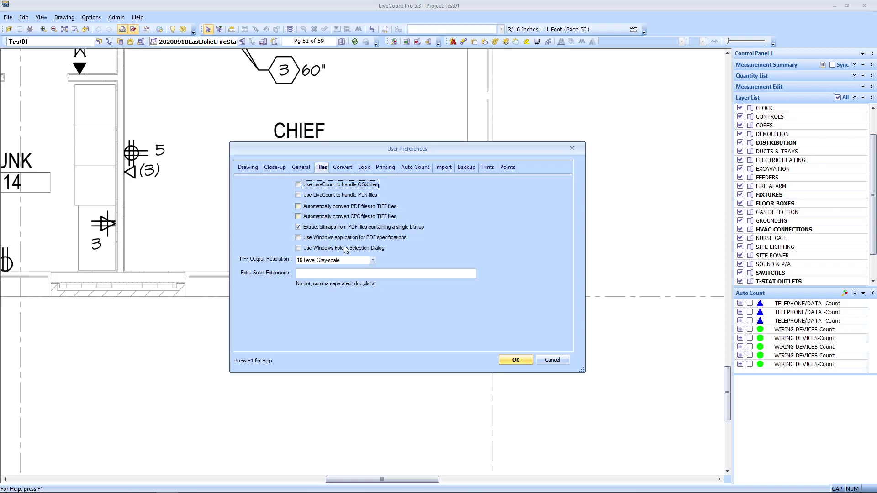
pyautogui.click(342, 167)
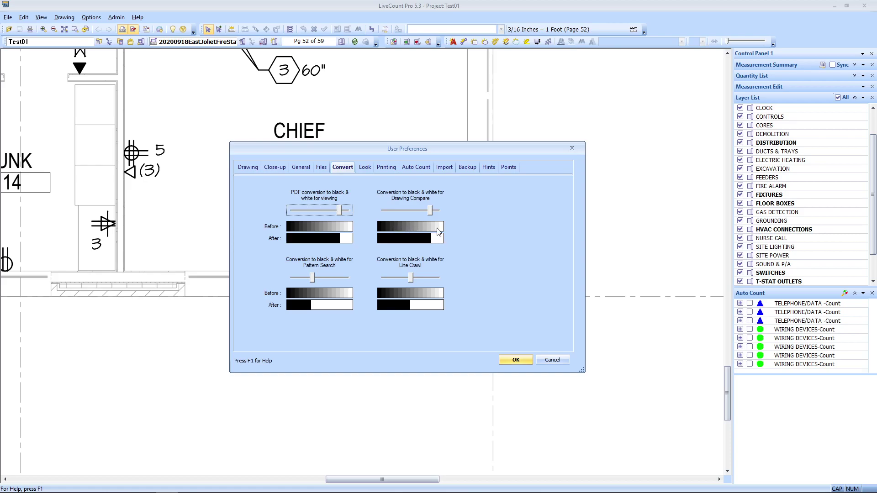
pyautogui.click(363, 170)
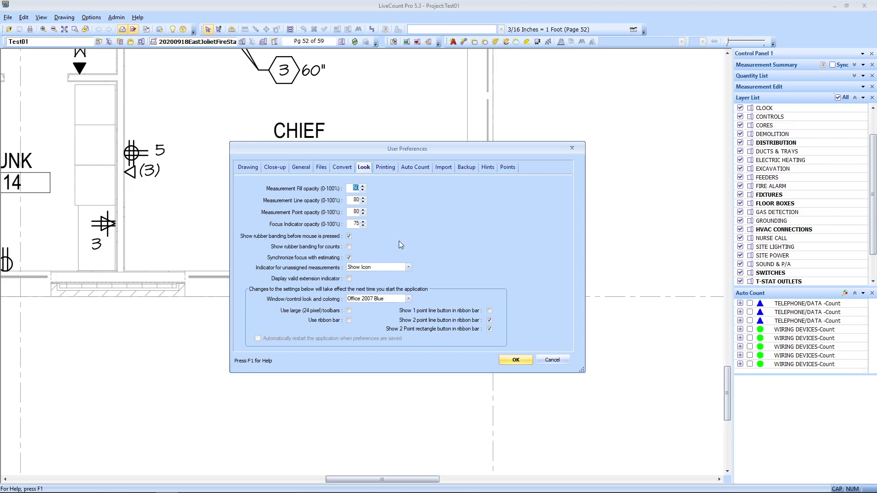
pyautogui.click(386, 168)
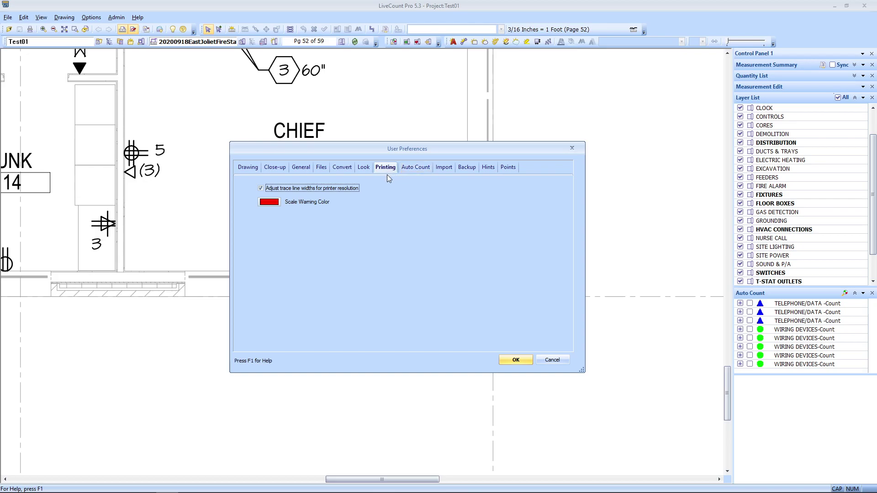
# - Try to save the user preferences with trace line width adjustment for printer resolution turned off
pyautogui.click(261, 188)
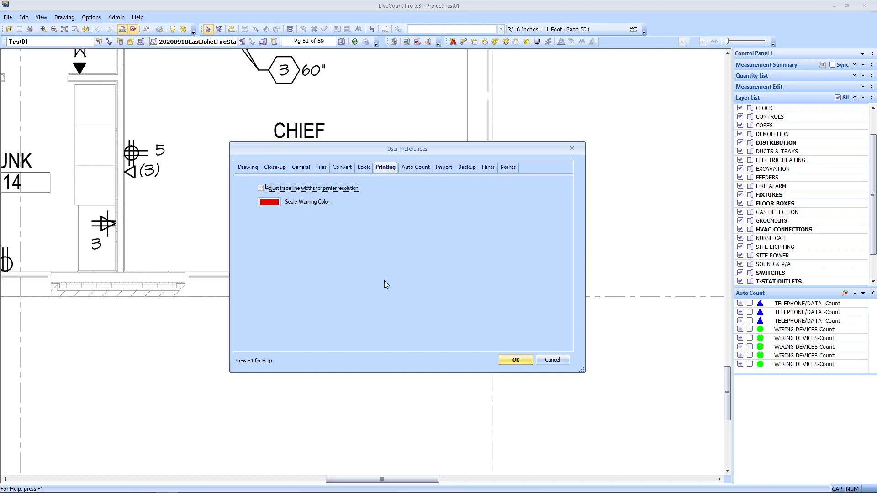
pyautogui.click(507, 359)
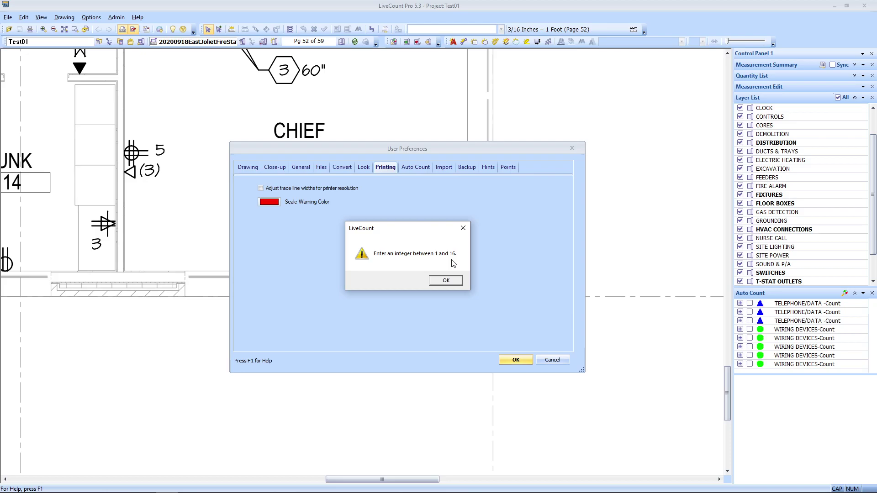
pyautogui.click(450, 280)
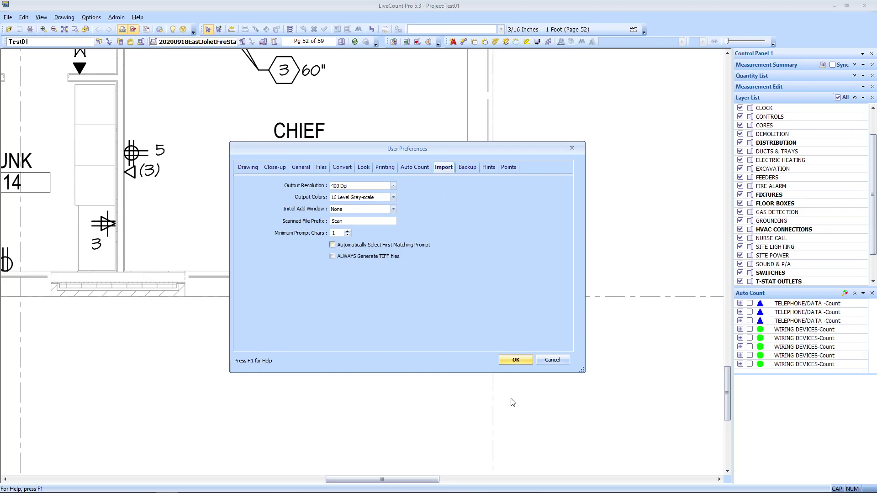
pyautogui.click(516, 360)
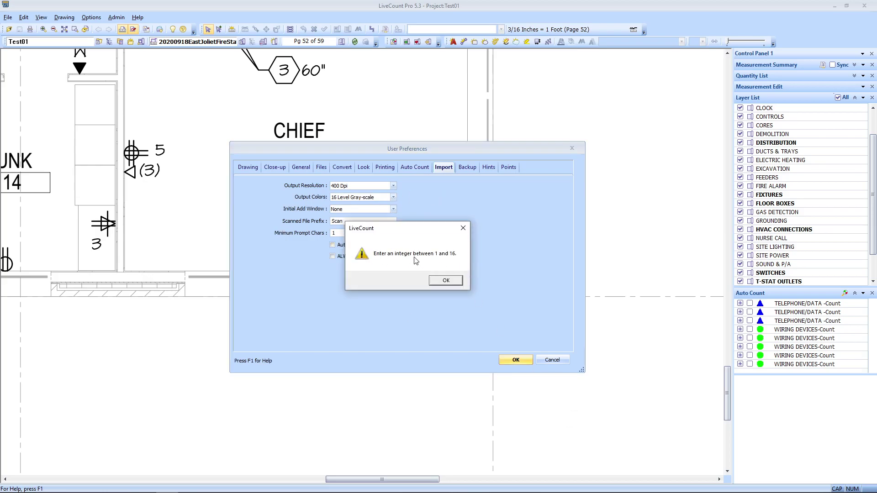
pyautogui.click(446, 281)
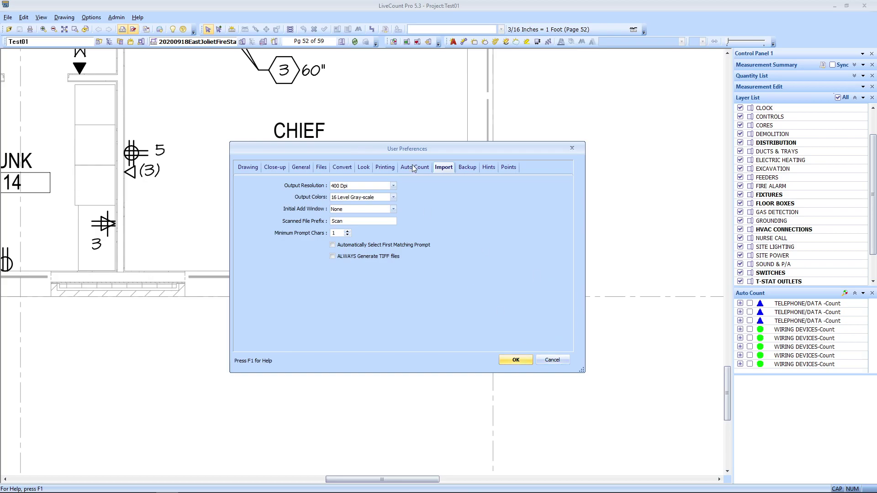
# - Review the Auto Count, Import, Backup, Hints and Points settings in User Preferences, and close them without saving
pyautogui.click(391, 167)
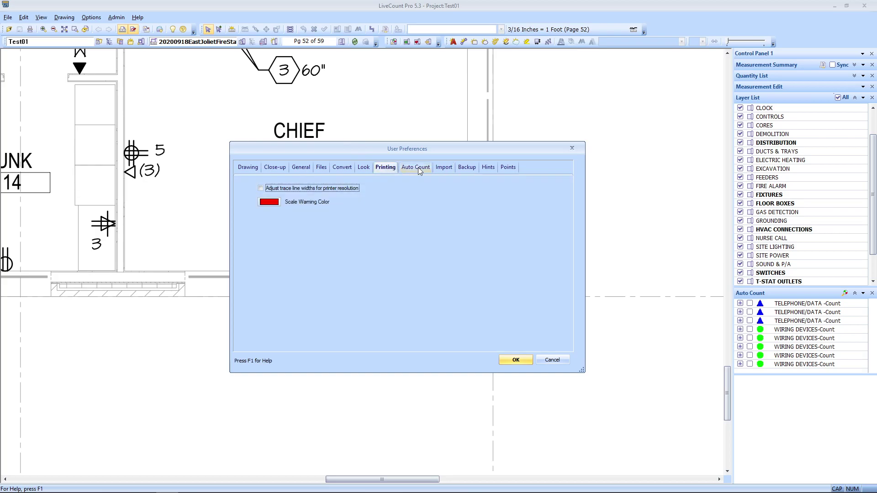
pyautogui.click(418, 167)
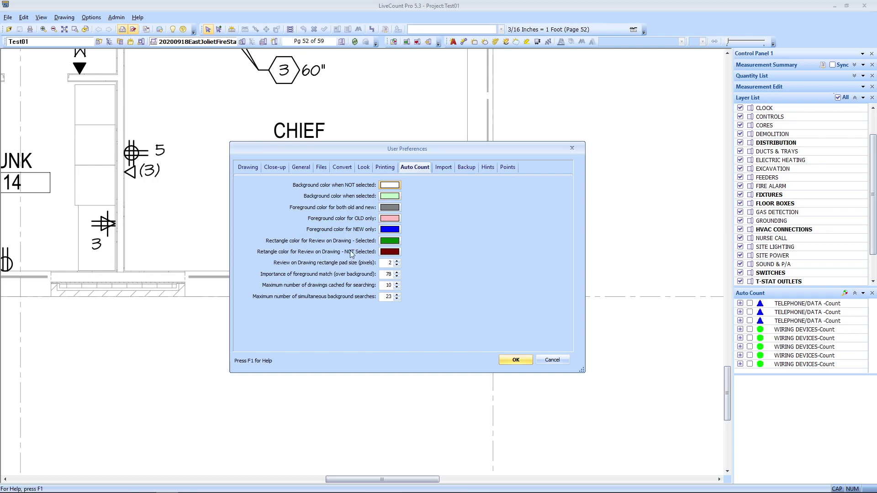
pyautogui.click(443, 168)
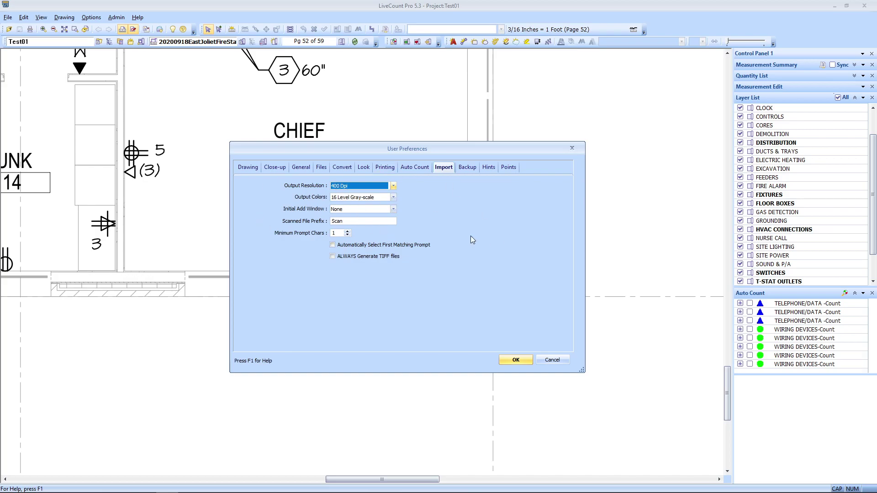
pyautogui.click(476, 169)
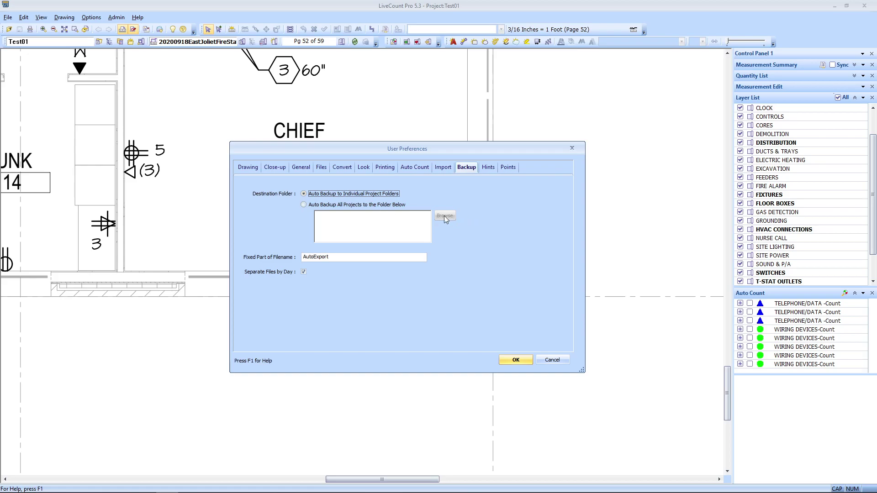
pyautogui.click(488, 167)
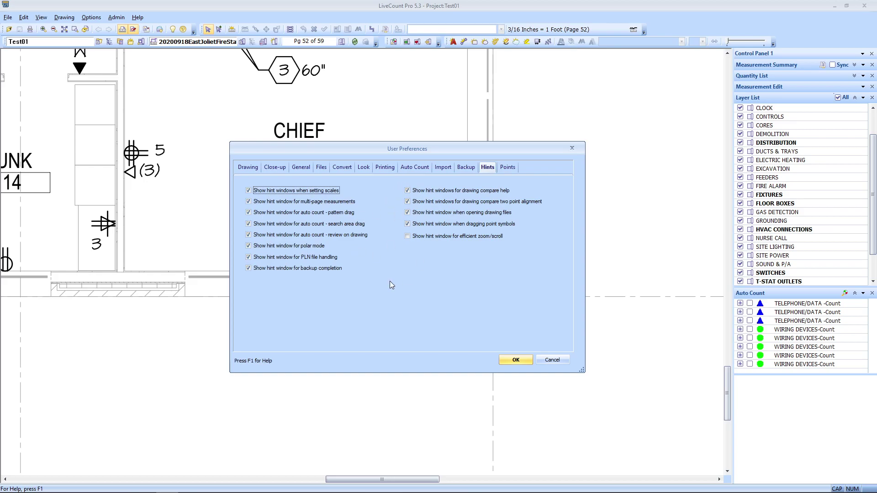
pyautogui.click(507, 168)
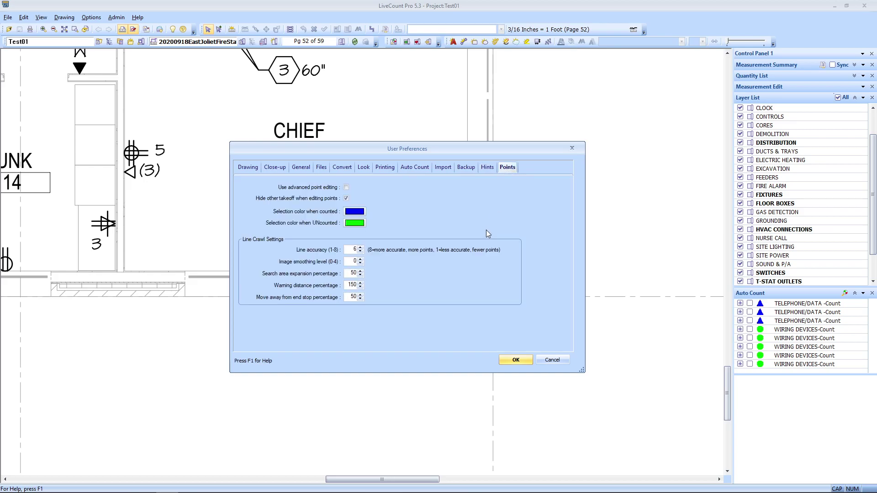
pyautogui.click(343, 196)
pyautogui.click(551, 360)
# - Open and look over the Security Settings and the Network Proxy Settings, closing each one
pyautogui.click(117, 18)
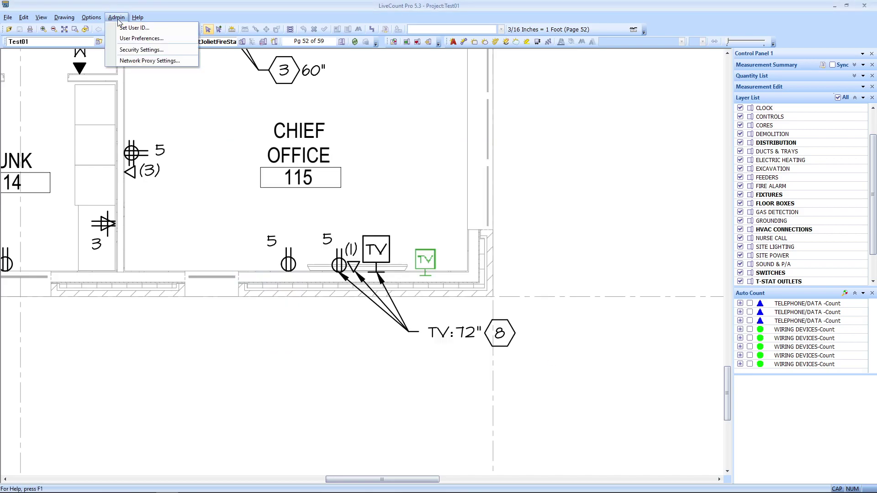
pyautogui.click(139, 49)
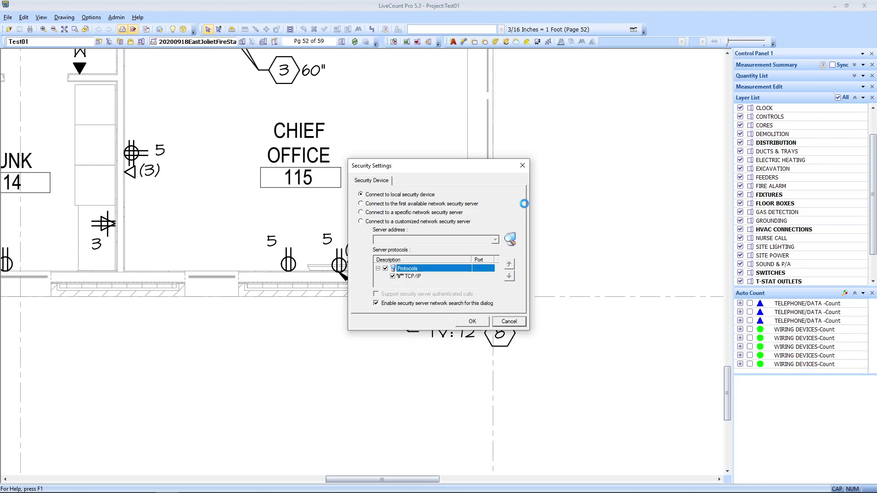
pyautogui.click(472, 322)
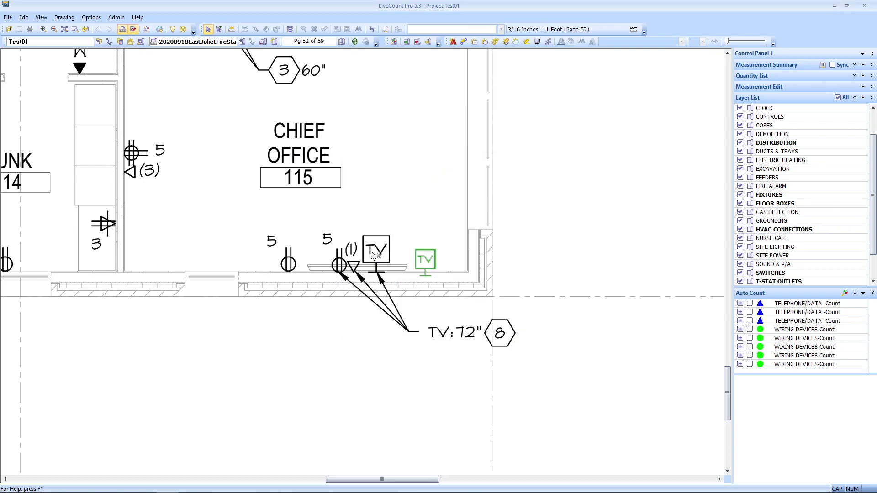
pyautogui.click(122, 21)
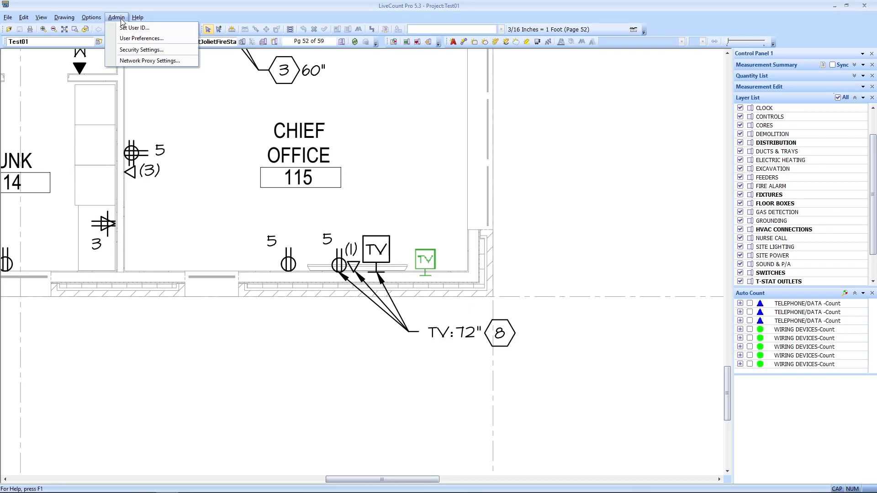
pyautogui.click(146, 61)
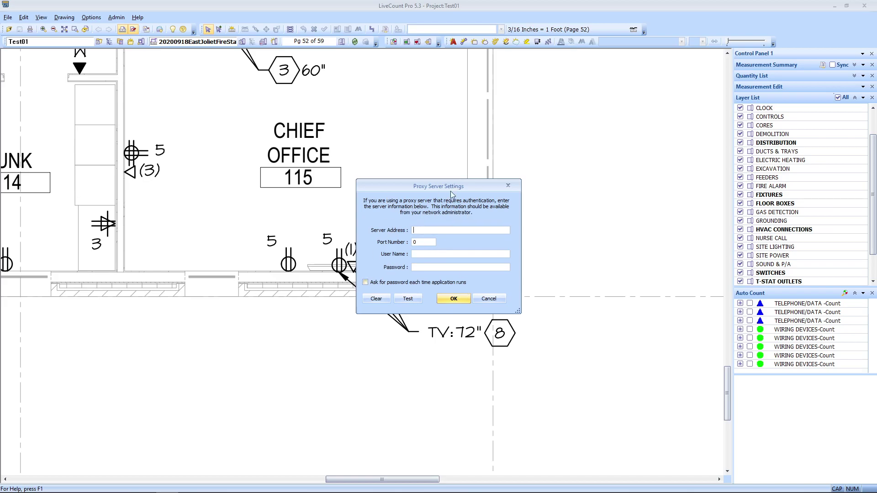
pyautogui.click(453, 299)
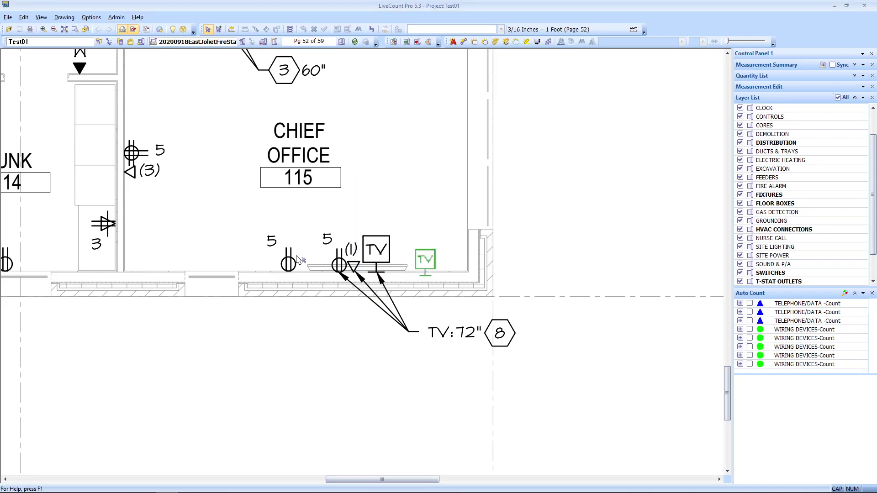